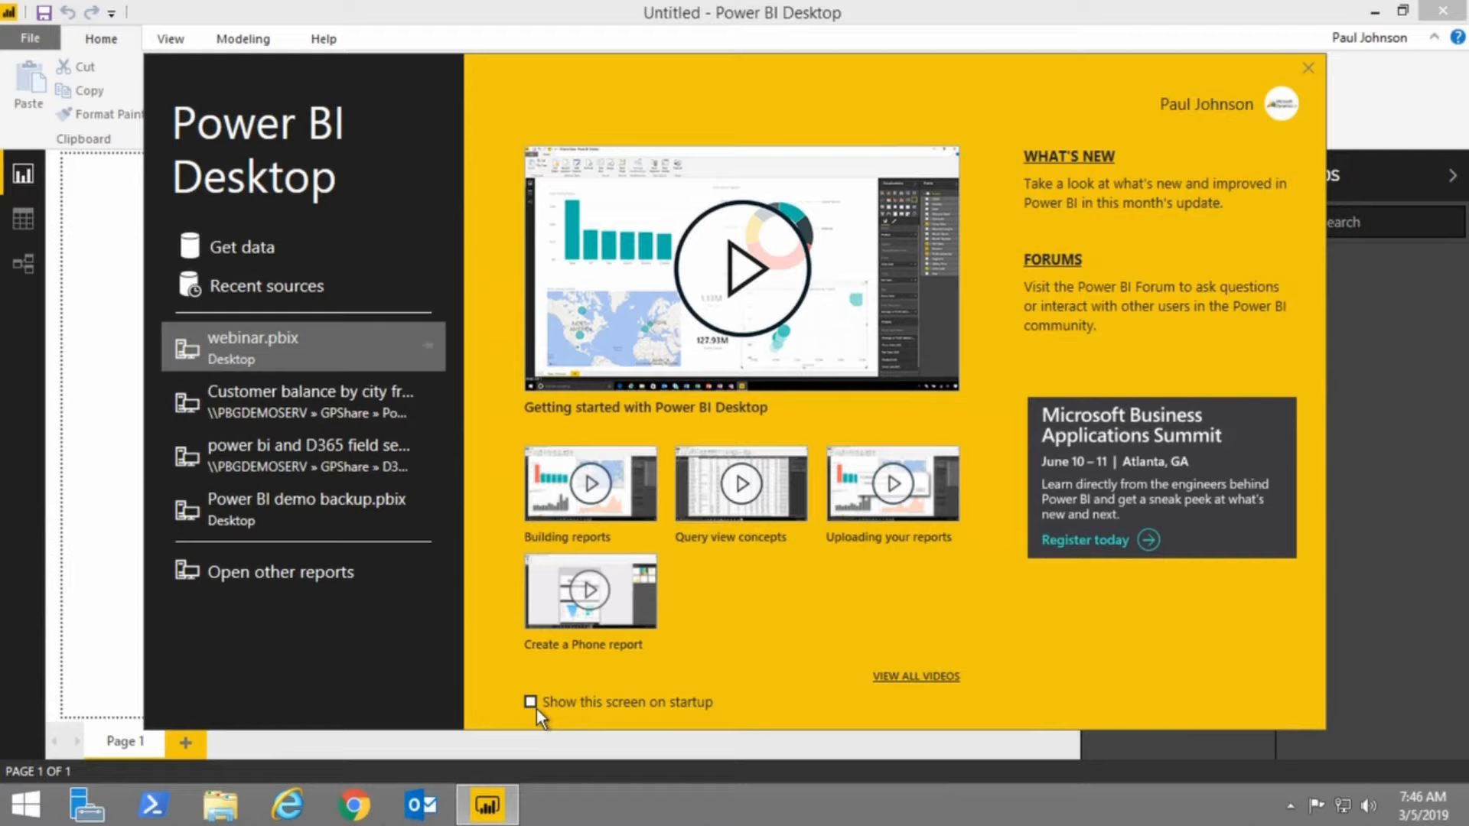
Close the start screen to reach the blank report.
{"action": "left_click", "coordinate": [1309, 69]}
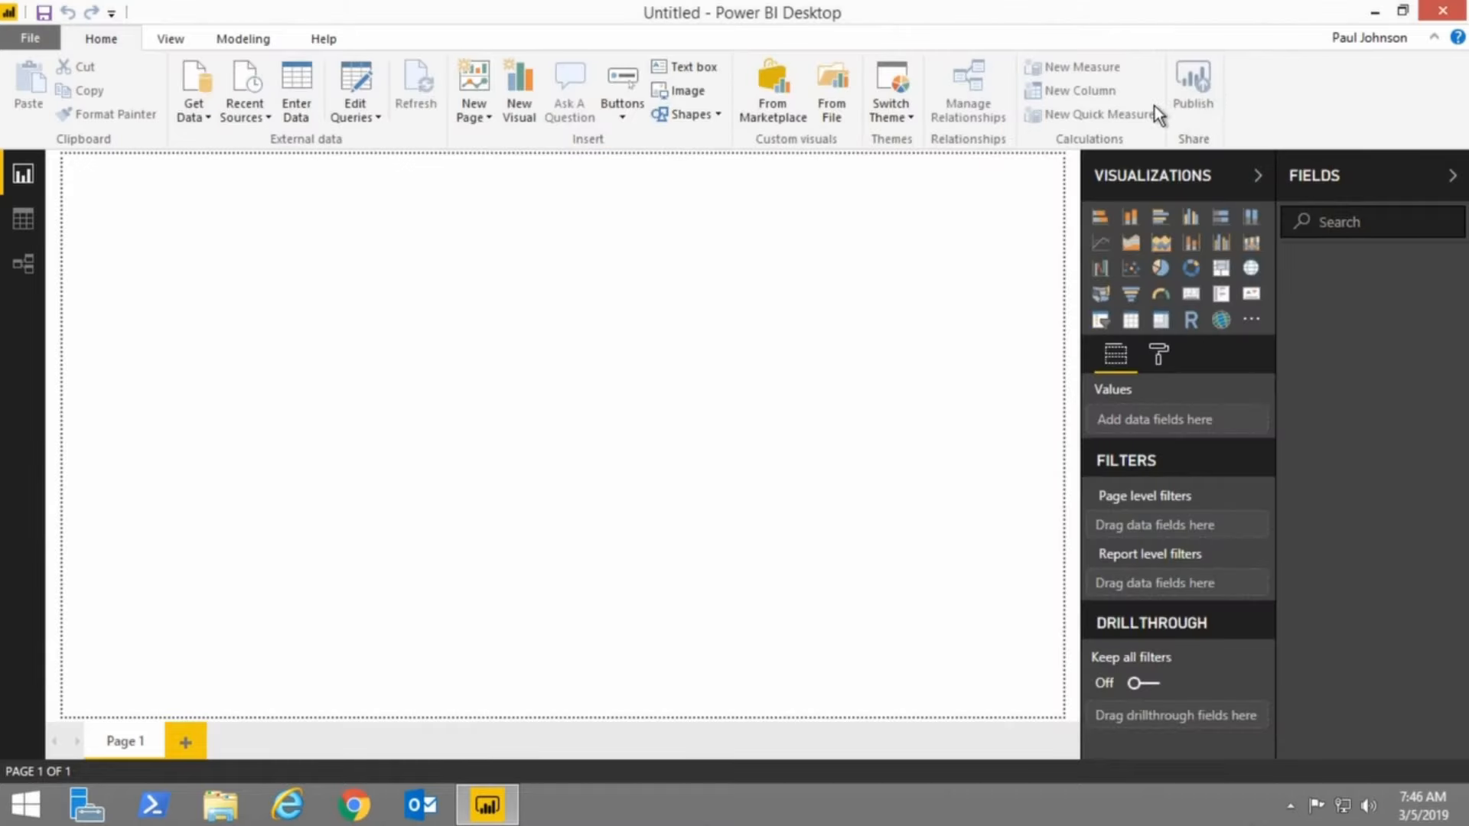
{"action": "mouse_move", "coordinate": [1193, 9]}
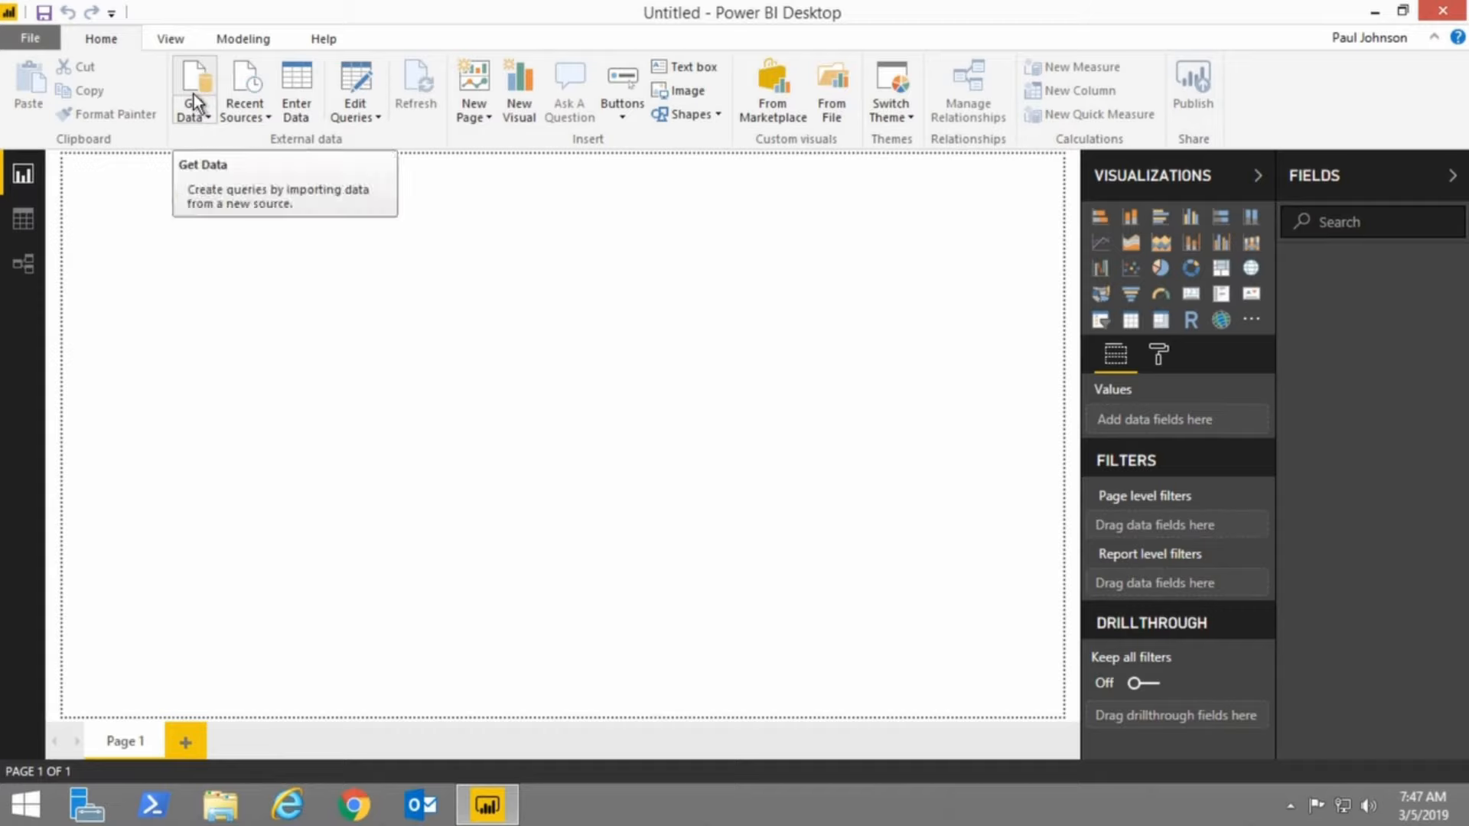
Examine the full list of data connectors in the Database, Other and Online Services categories, then close it without connecting.
{"action": "left_click", "coordinate": [198, 111]}
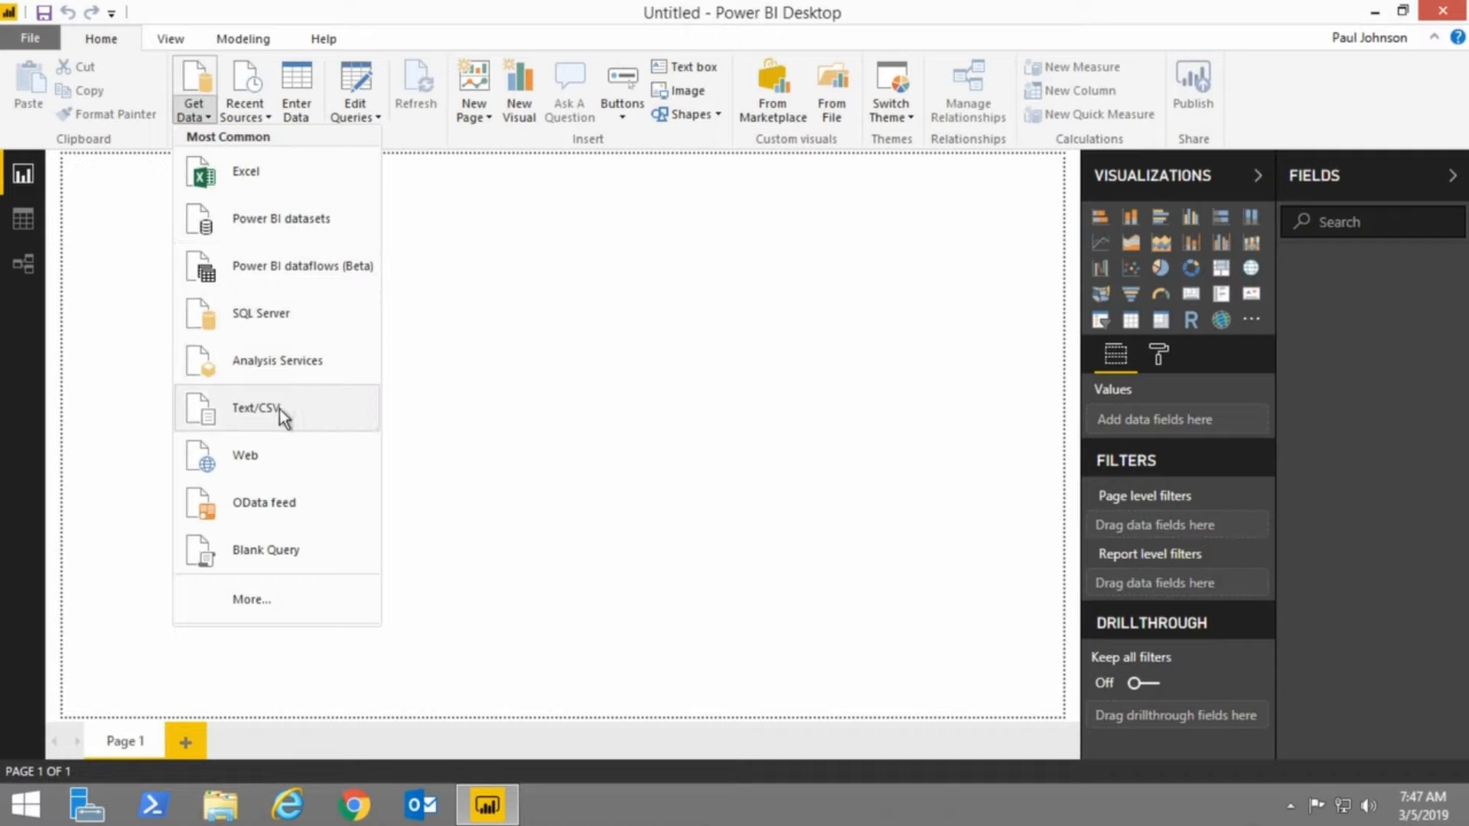
{"action": "left_click", "coordinate": [260, 603]}
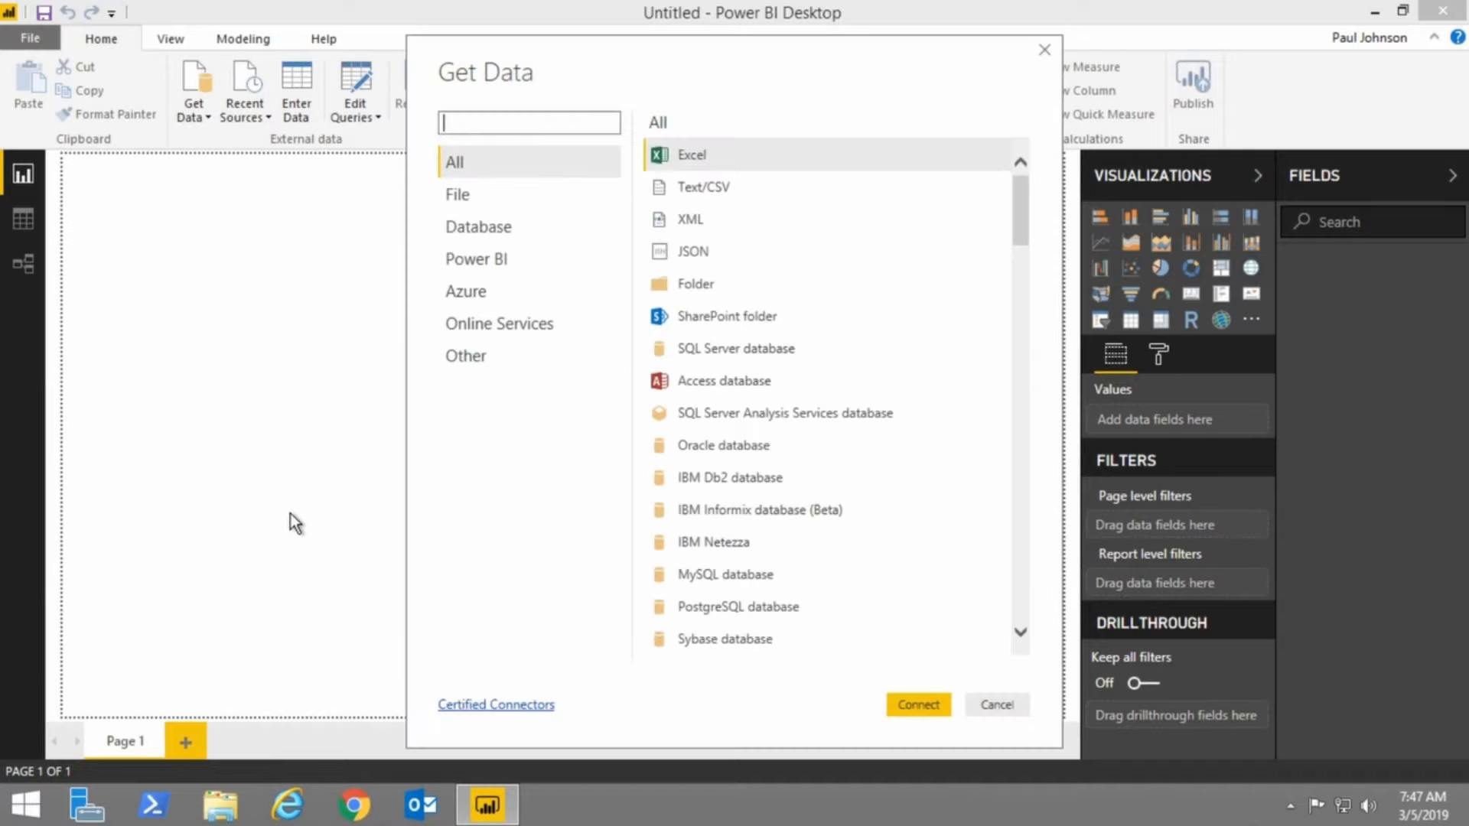
{"action": "left_click", "coordinate": [493, 227]}
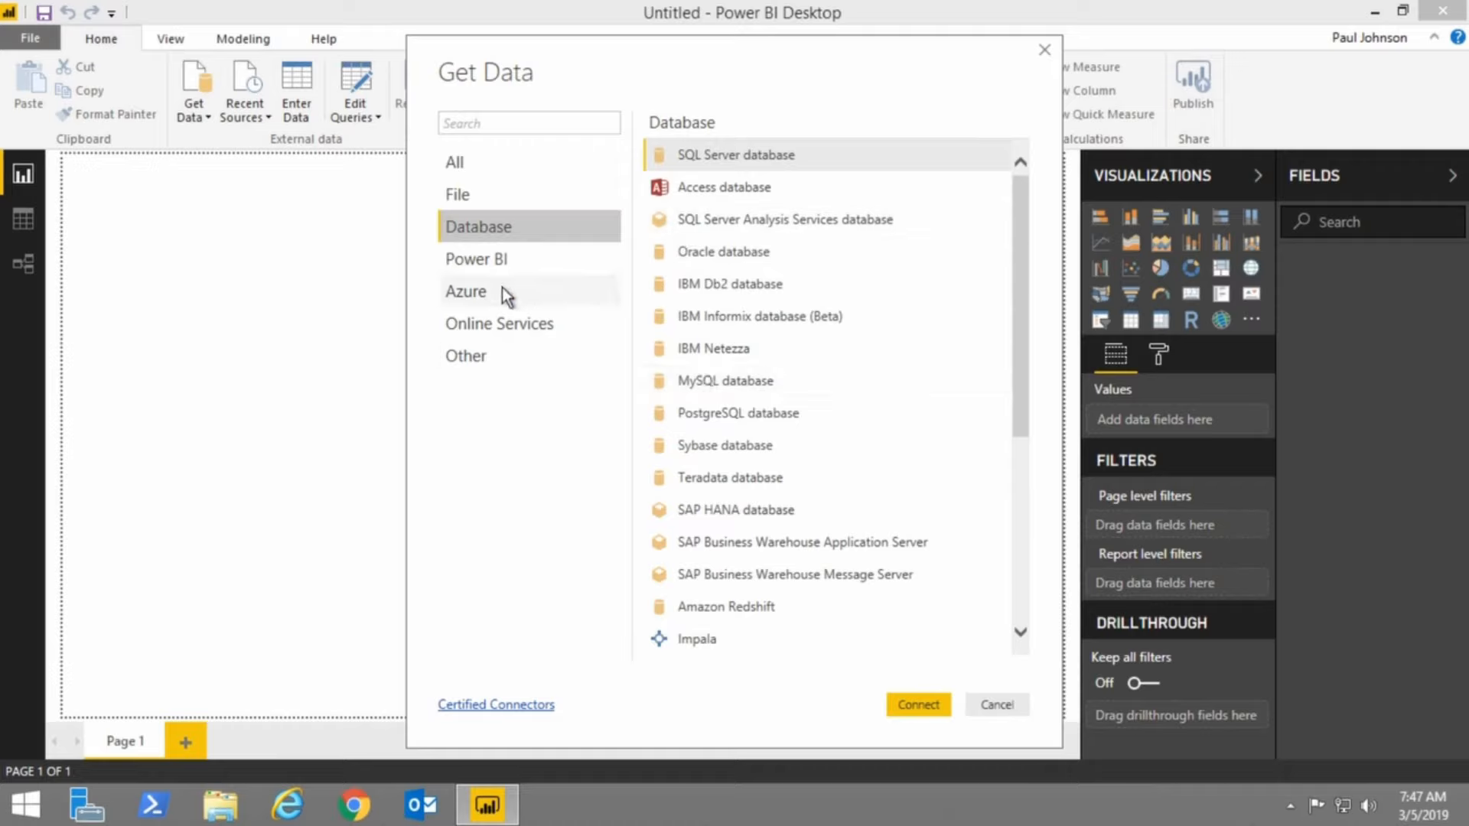
{"action": "left_click", "coordinate": [483, 356]}
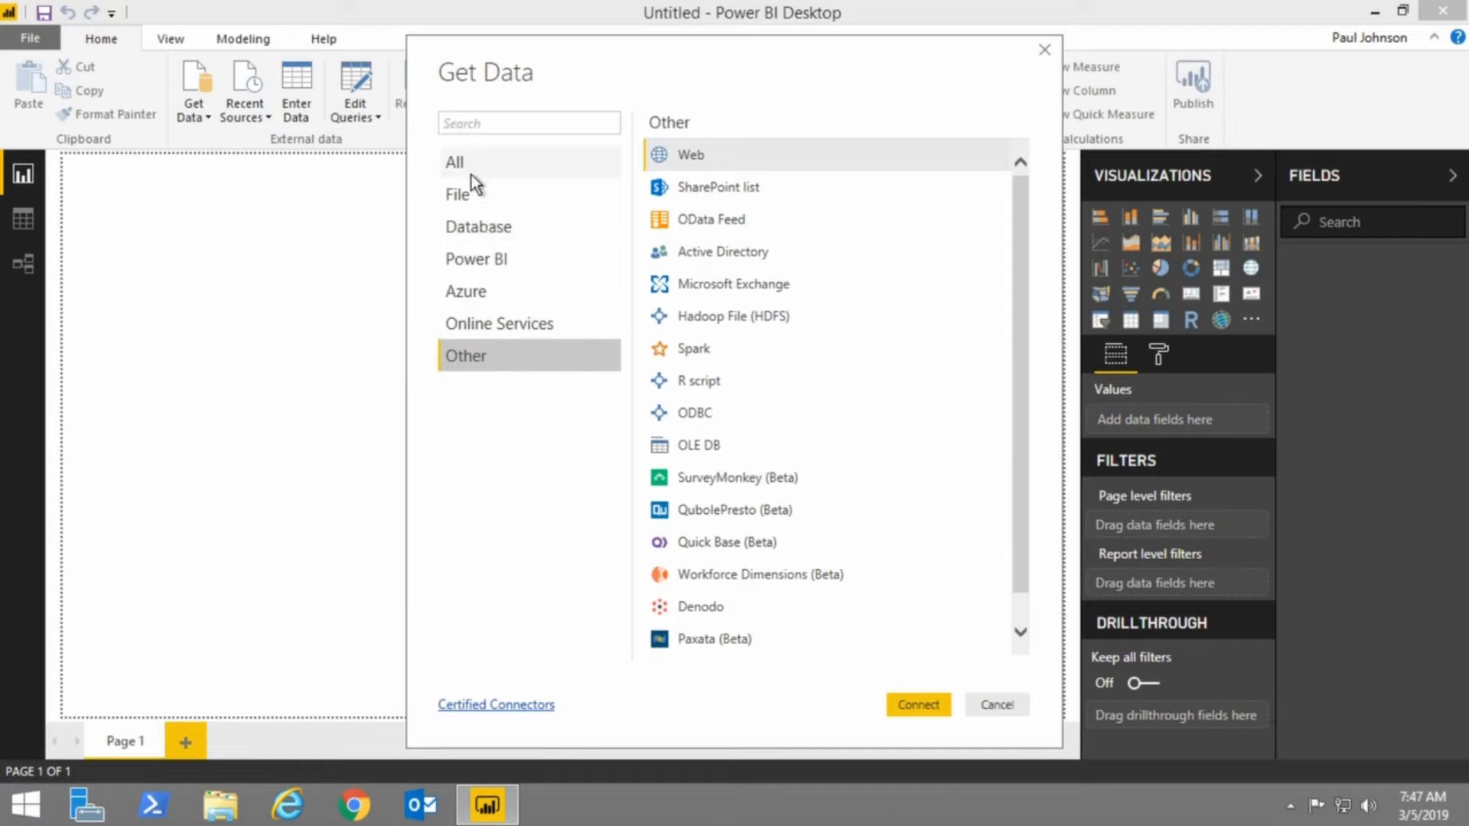
{"action": "left_click", "coordinate": [466, 321]}
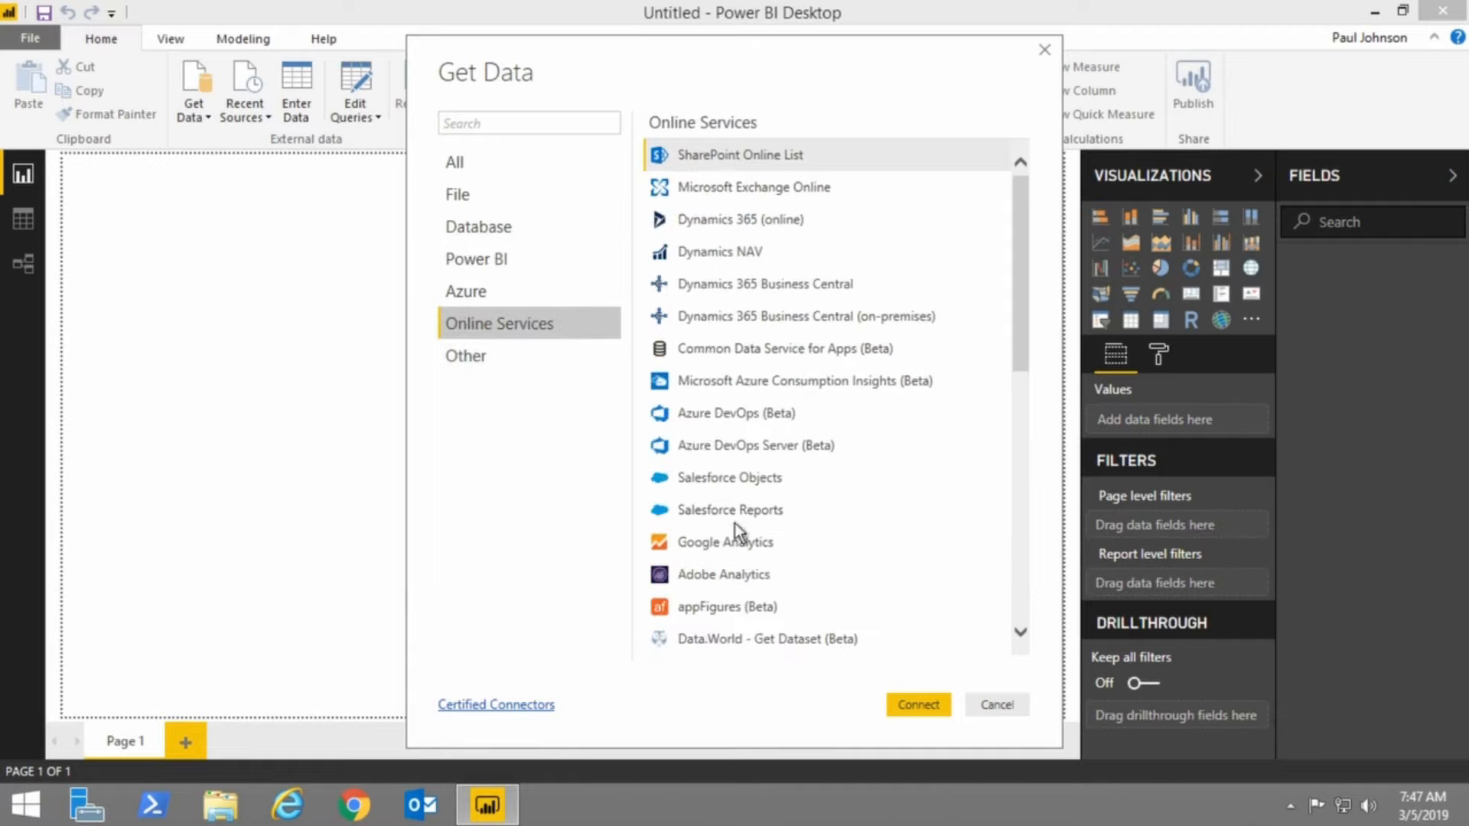
{"action": "scroll", "coordinate": [726, 551], "scroll_direction": "down", "scroll_amount": 2}
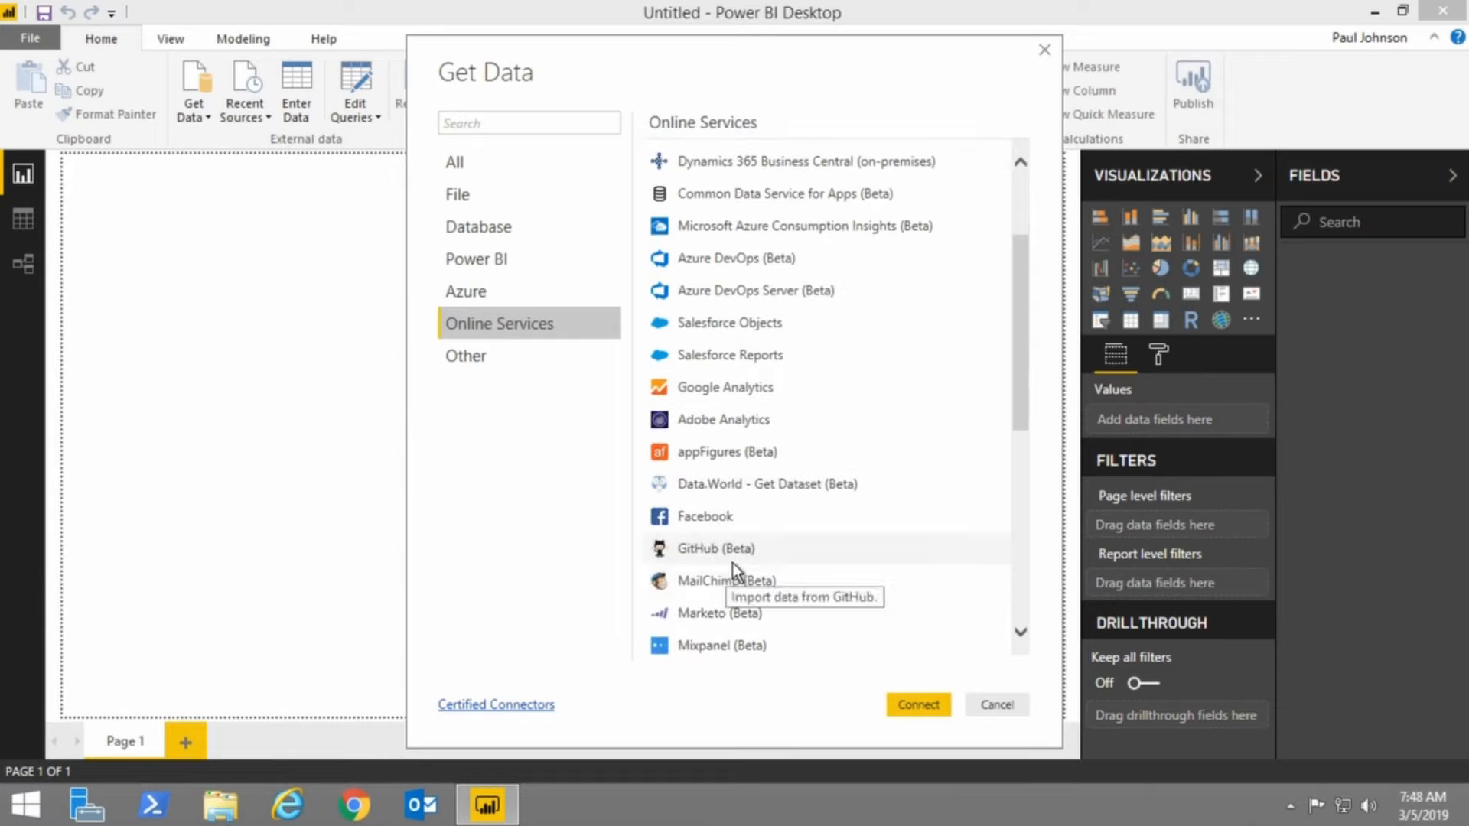
{"action": "scroll", "coordinate": [733, 568], "scroll_direction": "down", "scroll_amount": 3}
{"action": "scroll", "coordinate": [734, 578], "scroll_direction": "down", "scroll_amount": 3}
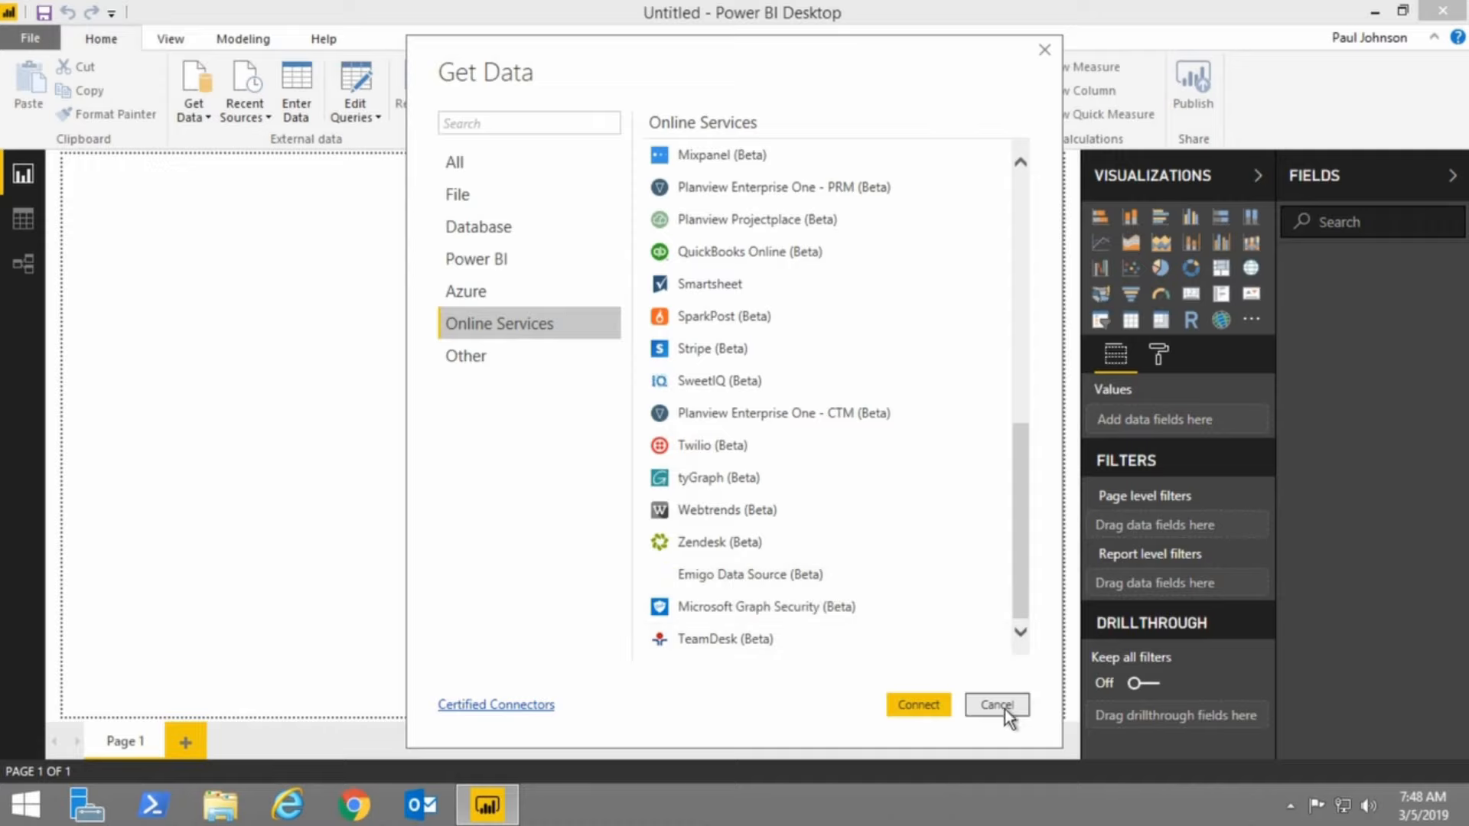
{"action": "left_click", "coordinate": [1001, 706]}
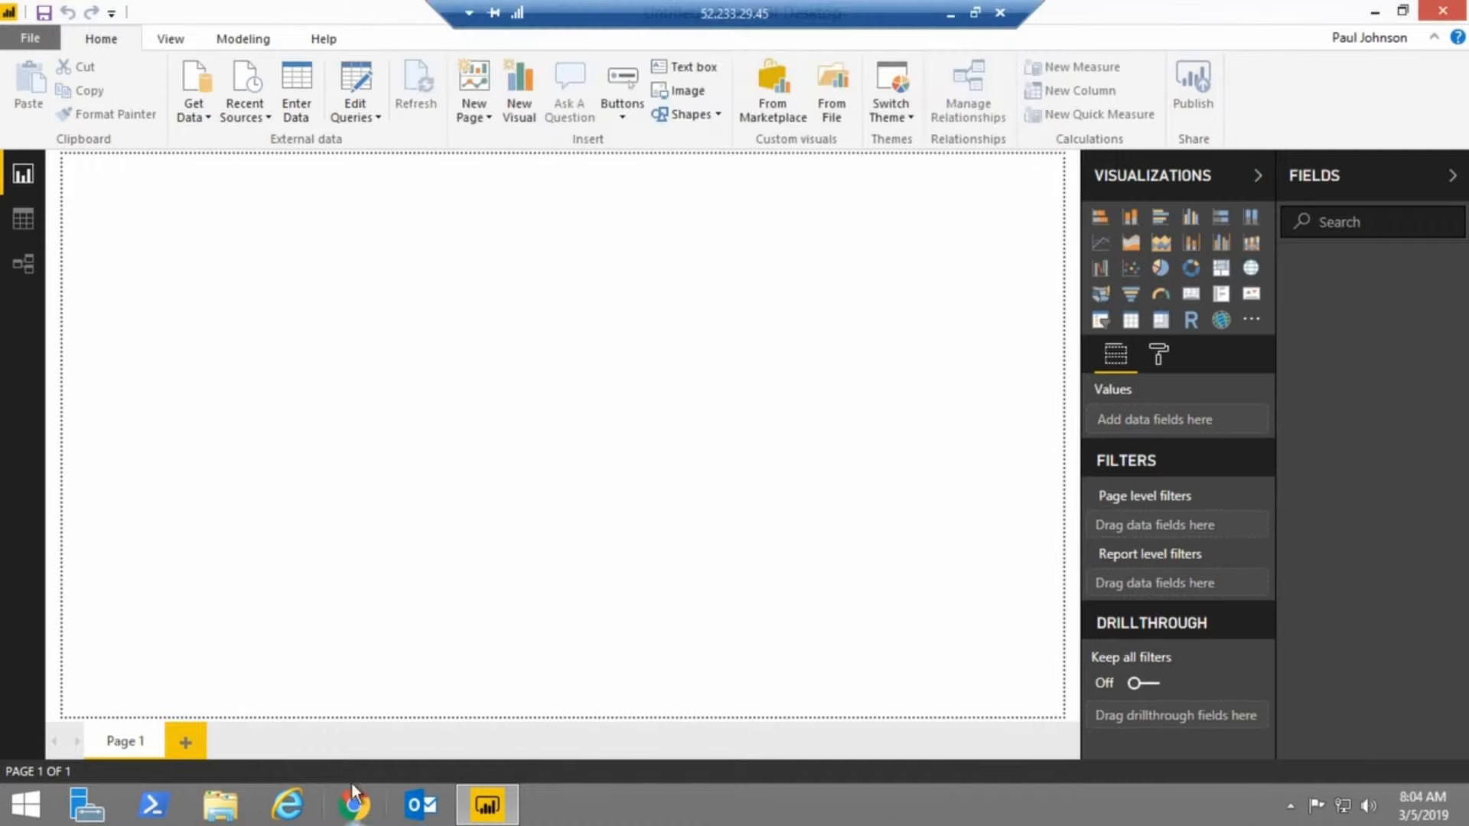
Set up a SQL Server data source in Import mode with server PBGDEMOSERV and database TWOPA, leaving the SQL statement blank.
{"action": "left_click", "coordinate": [193, 109]}
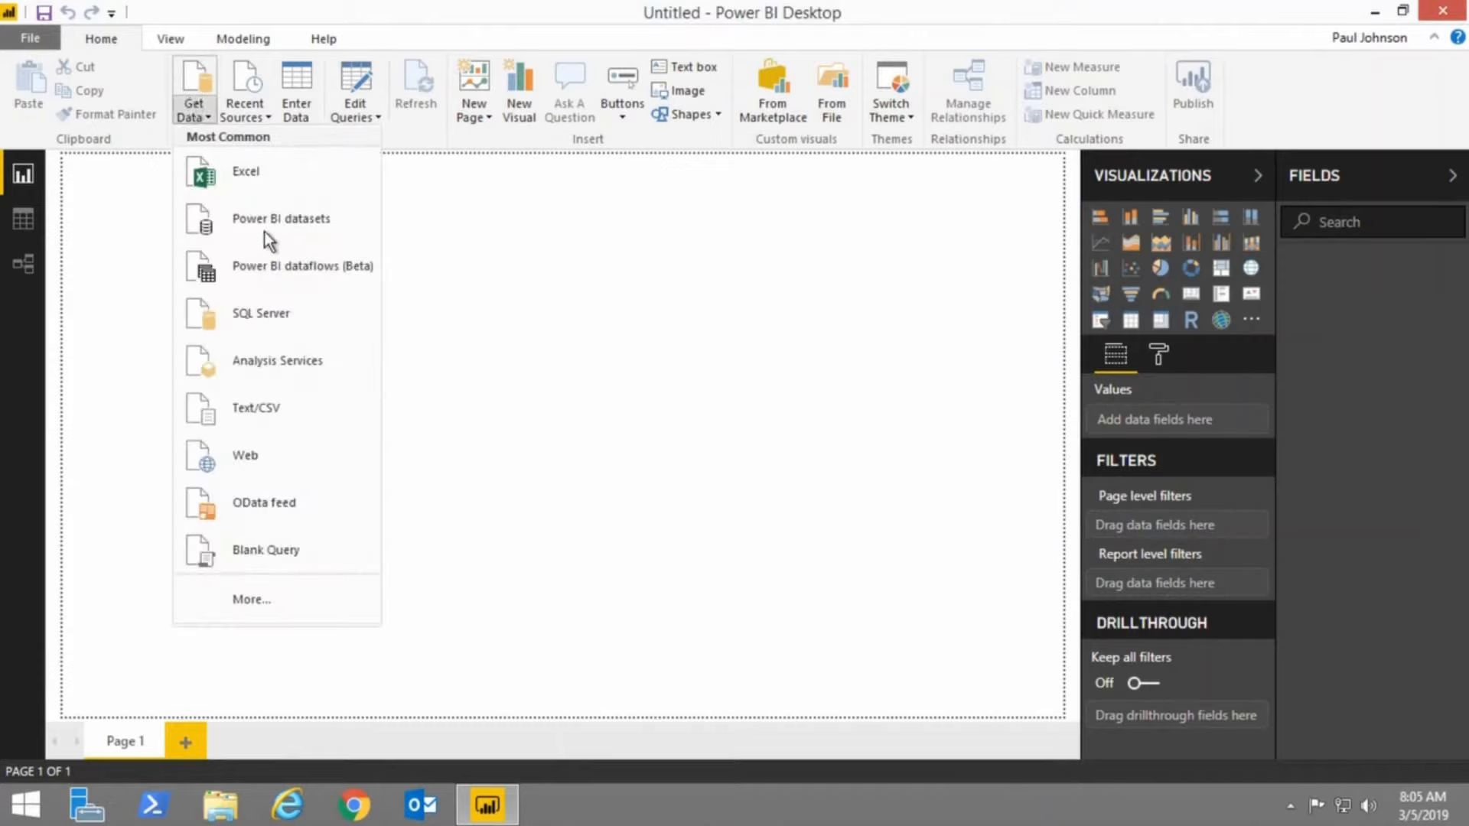
{"action": "left_click", "coordinate": [269, 317]}
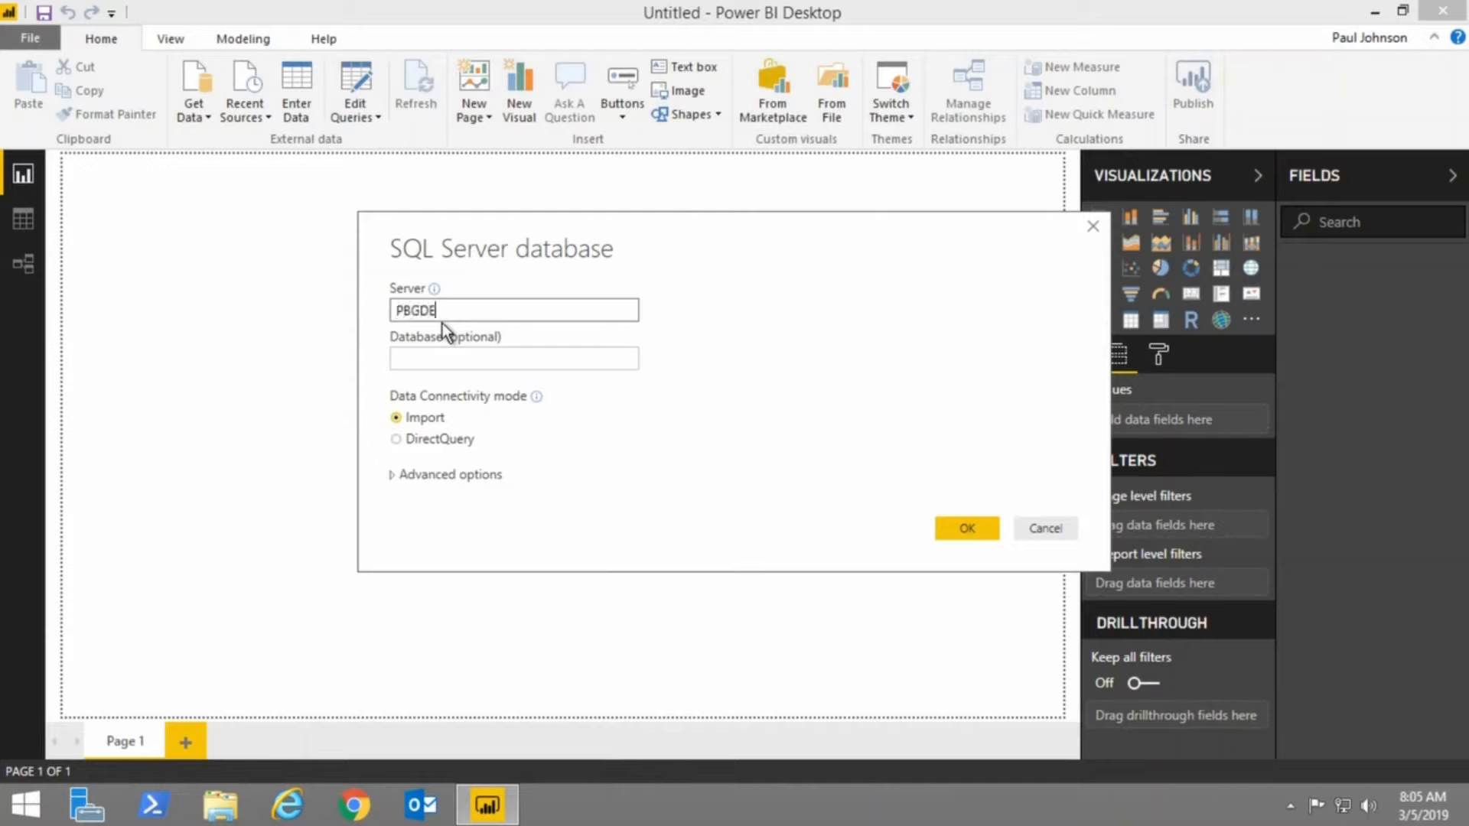
{"action": "key", "text": "Tab"}
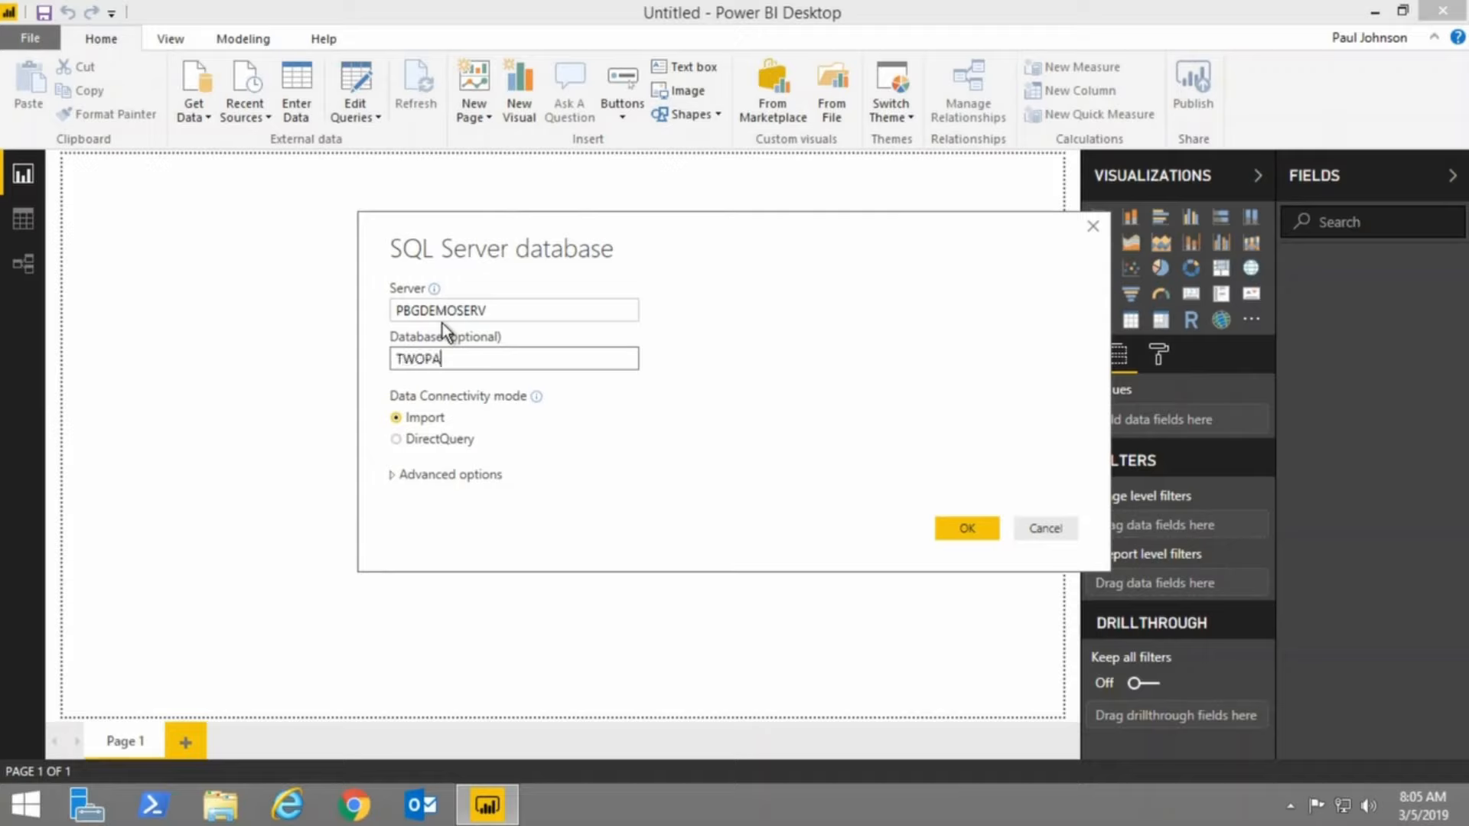
{"action": "key", "text": "Tab"}
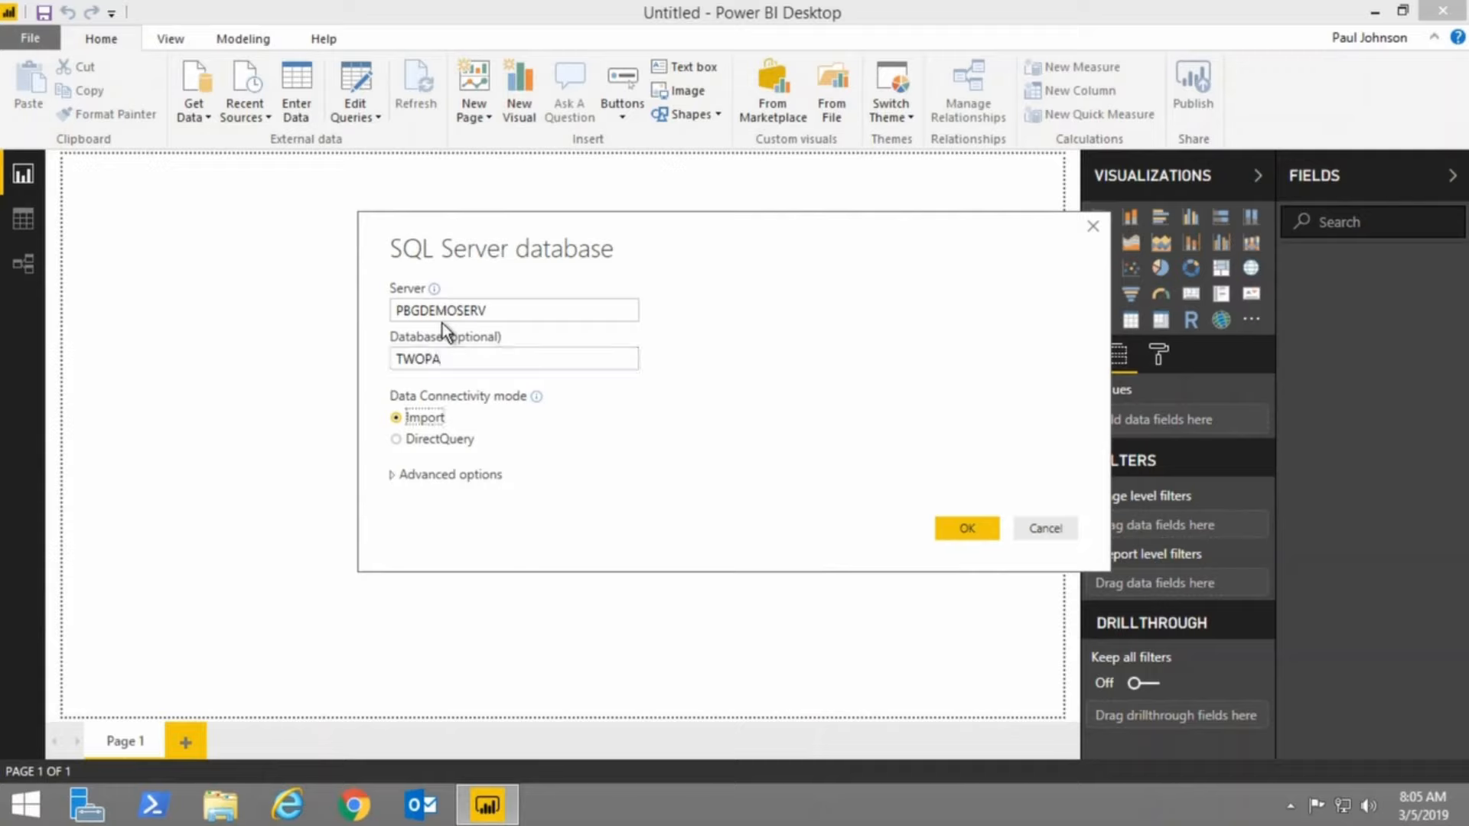
{"action": "left_click", "coordinate": [396, 475]}
{"action": "left_click", "coordinate": [420, 564]}
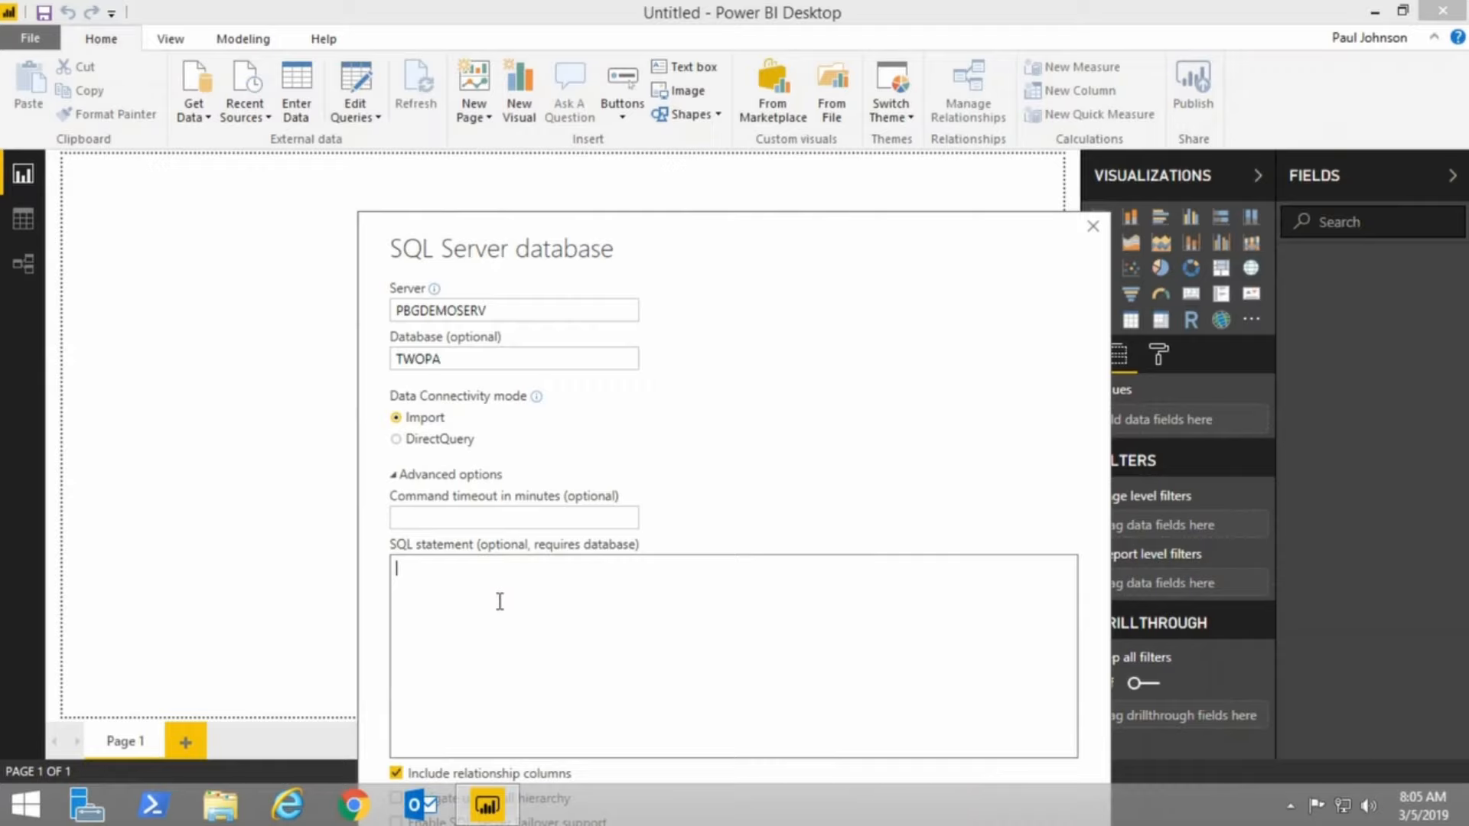
{"action": "left_click_drag", "start_coordinate": [694, 207], "coordinate": [641, 99]}
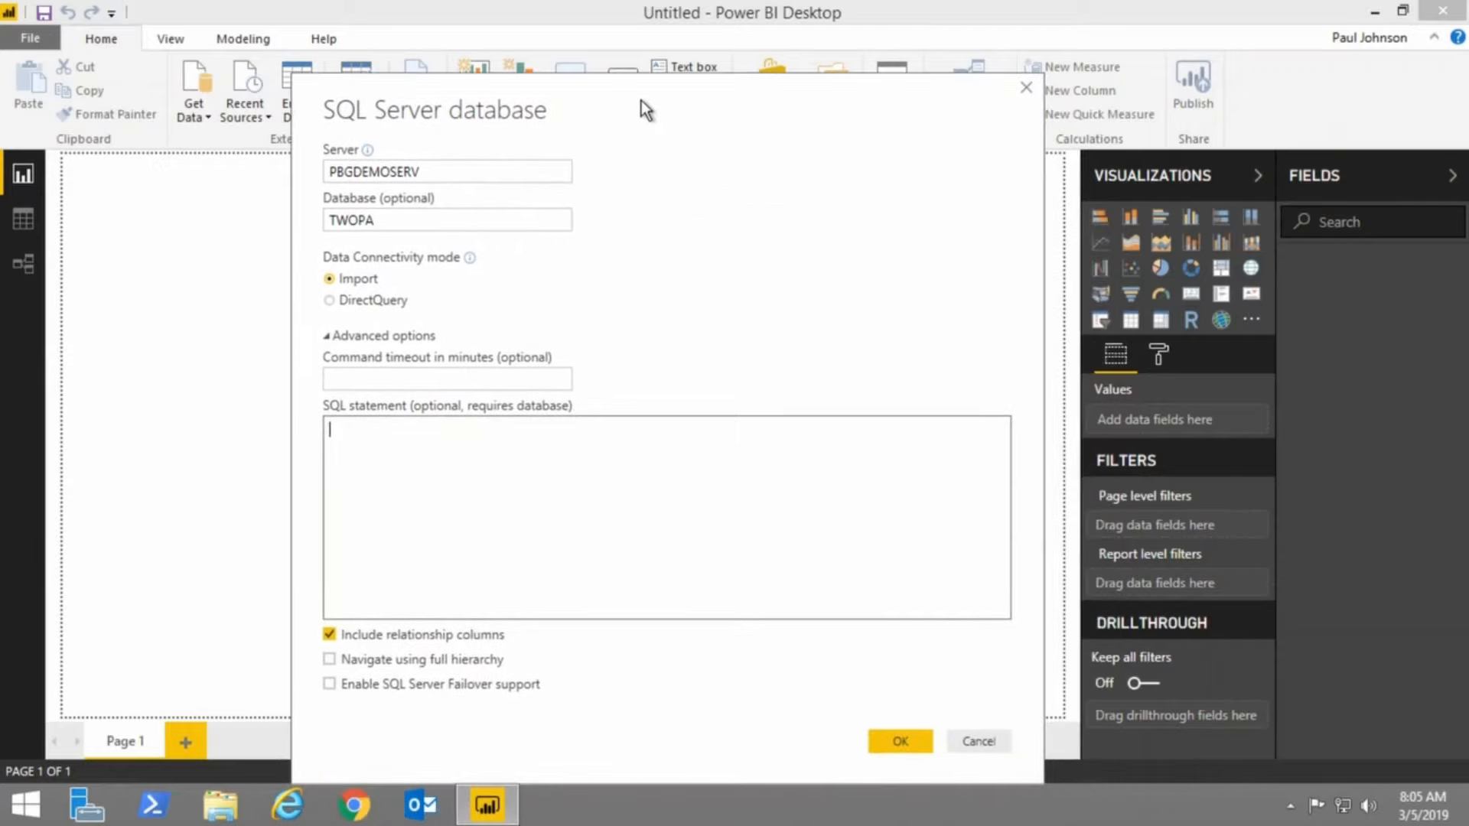
{"action": "left_click", "coordinate": [885, 749]}
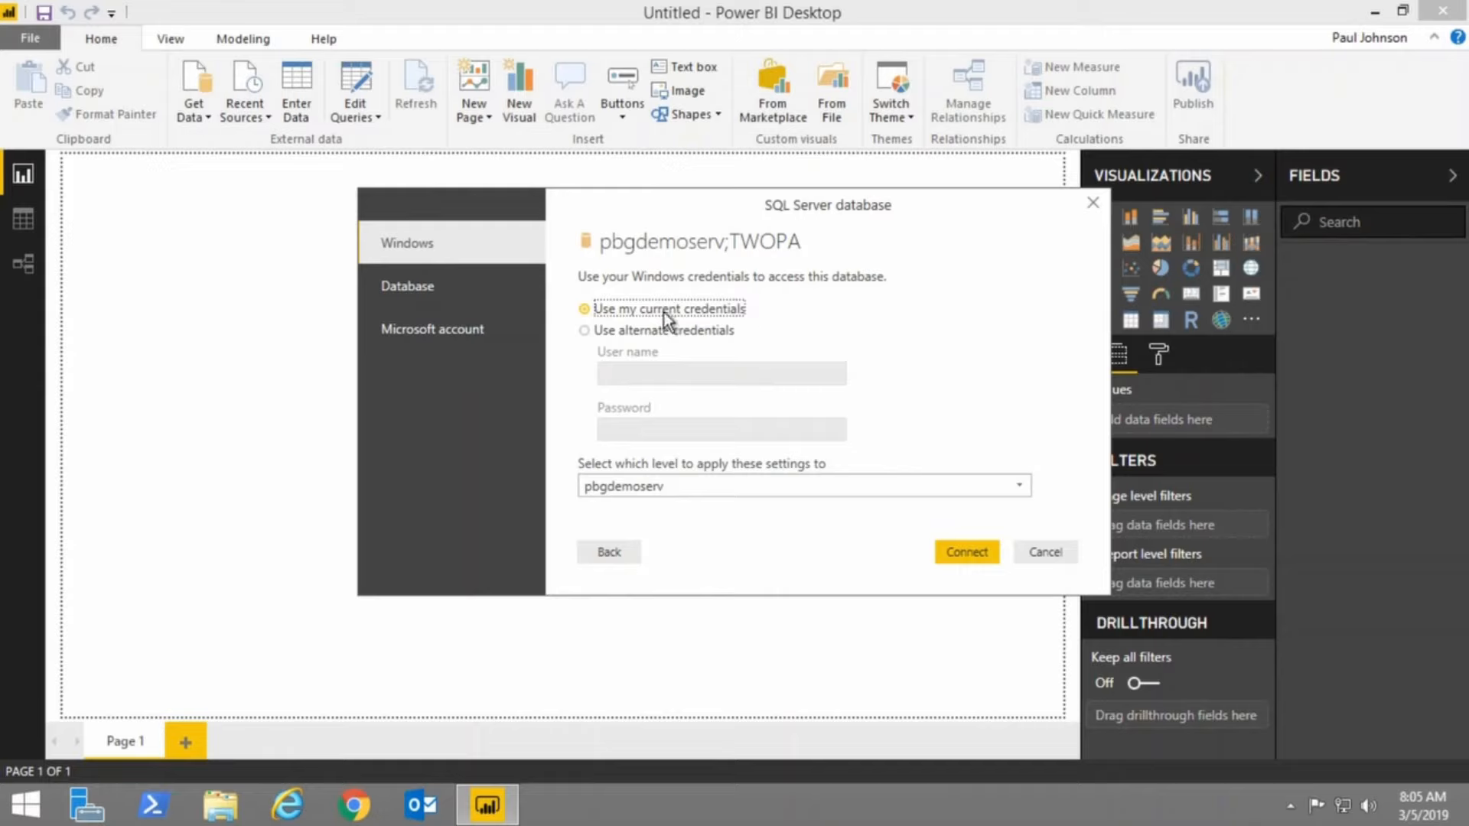
Connect to the database with the current Windows credentials and accept an unencrypted connection.
{"action": "left_click", "coordinate": [419, 292]}
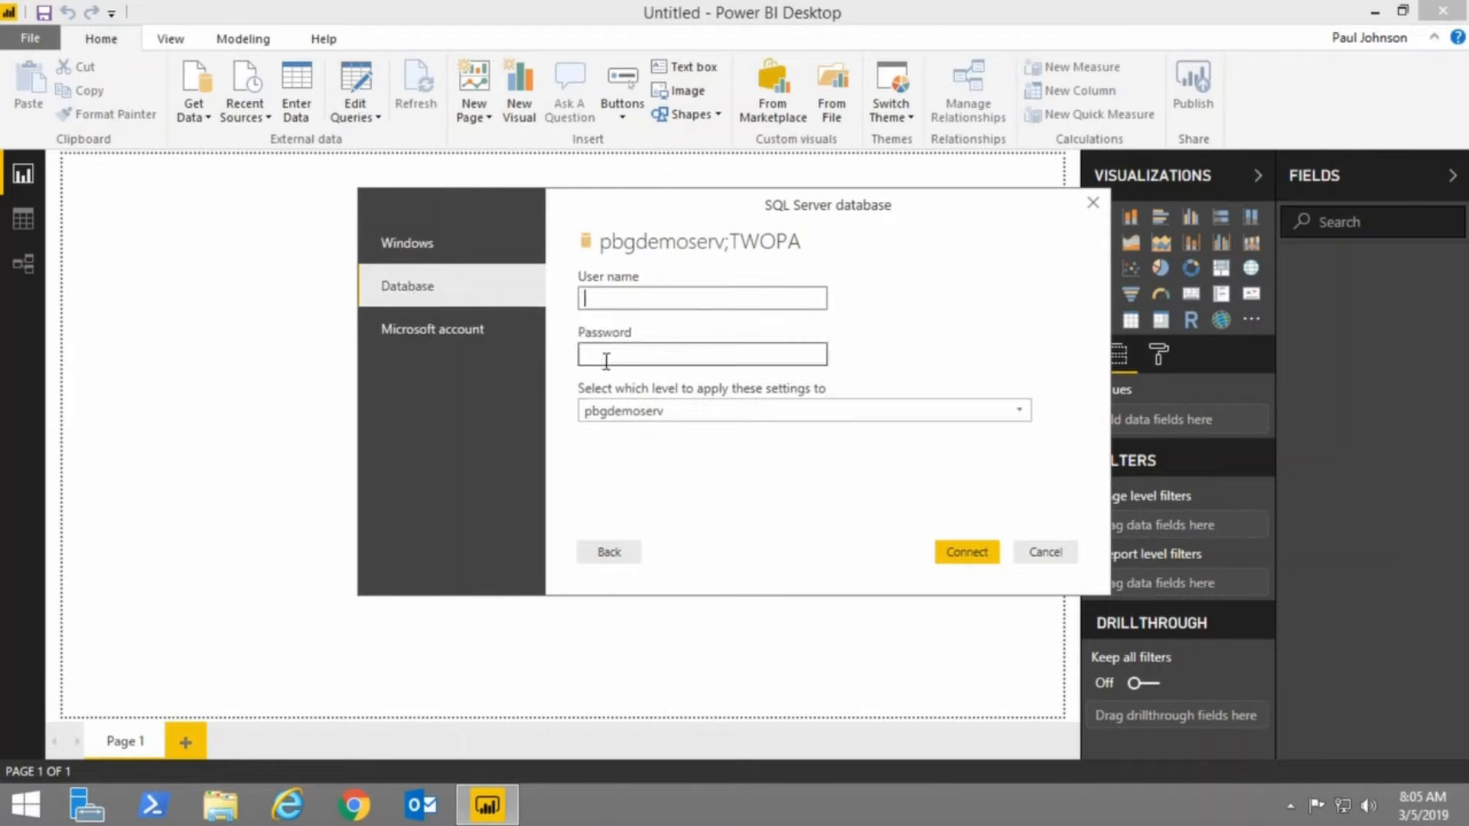
{"action": "left_click", "coordinate": [464, 255]}
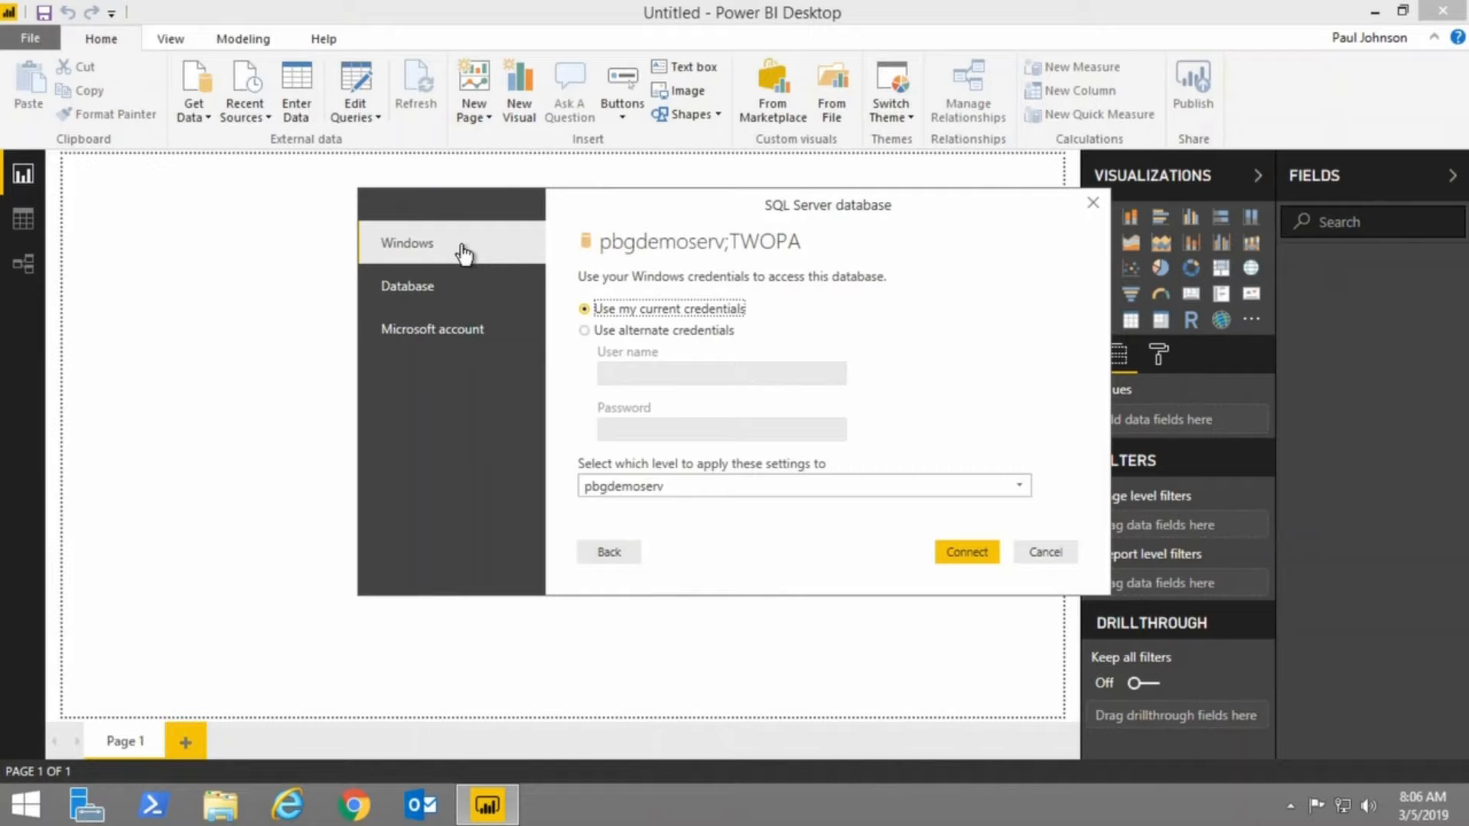
{"action": "left_click", "coordinate": [965, 551]}
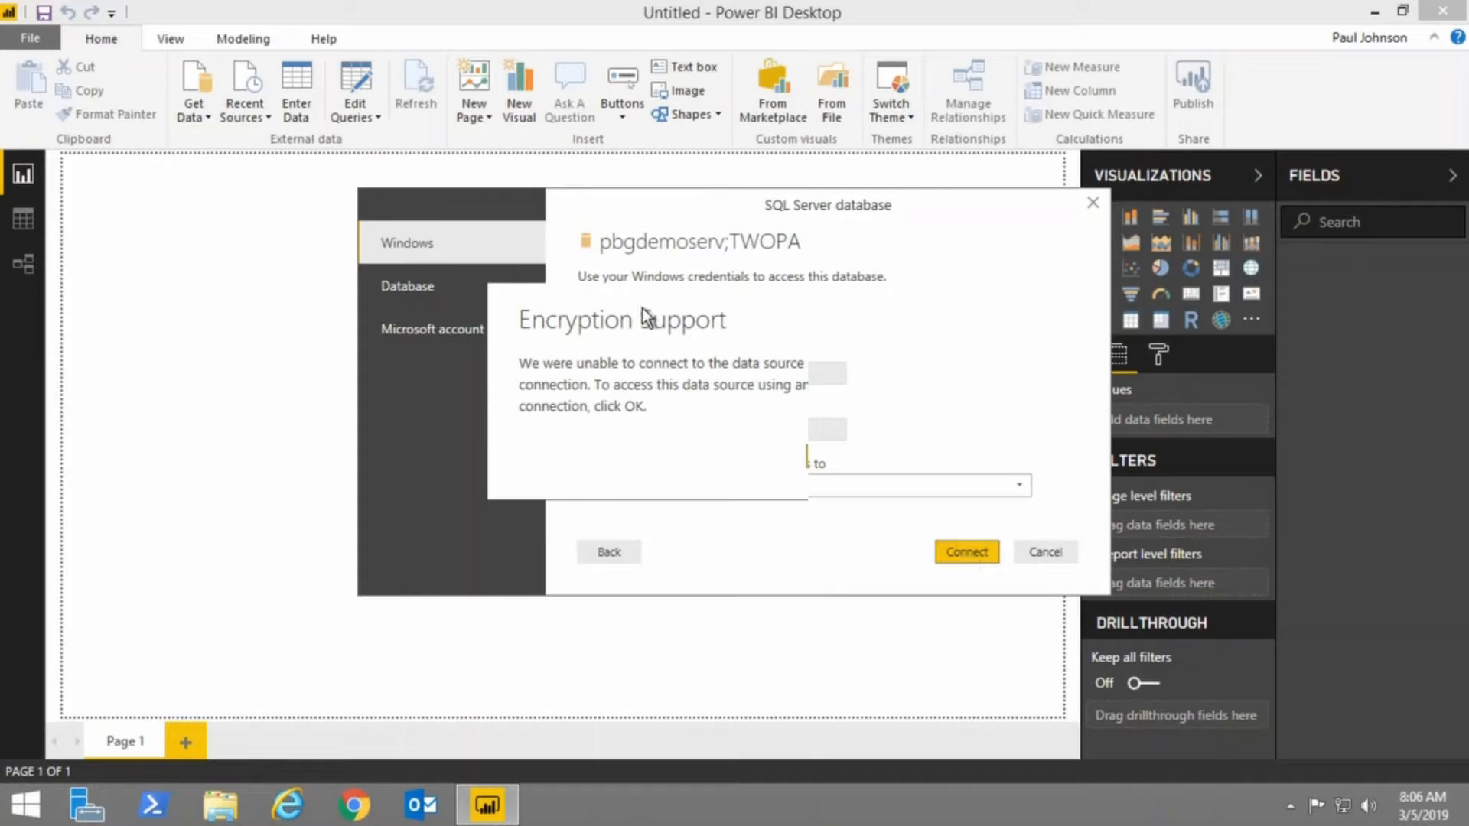
{"action": "left_click_drag", "start_coordinate": [704, 314], "coordinate": [554, 291]}
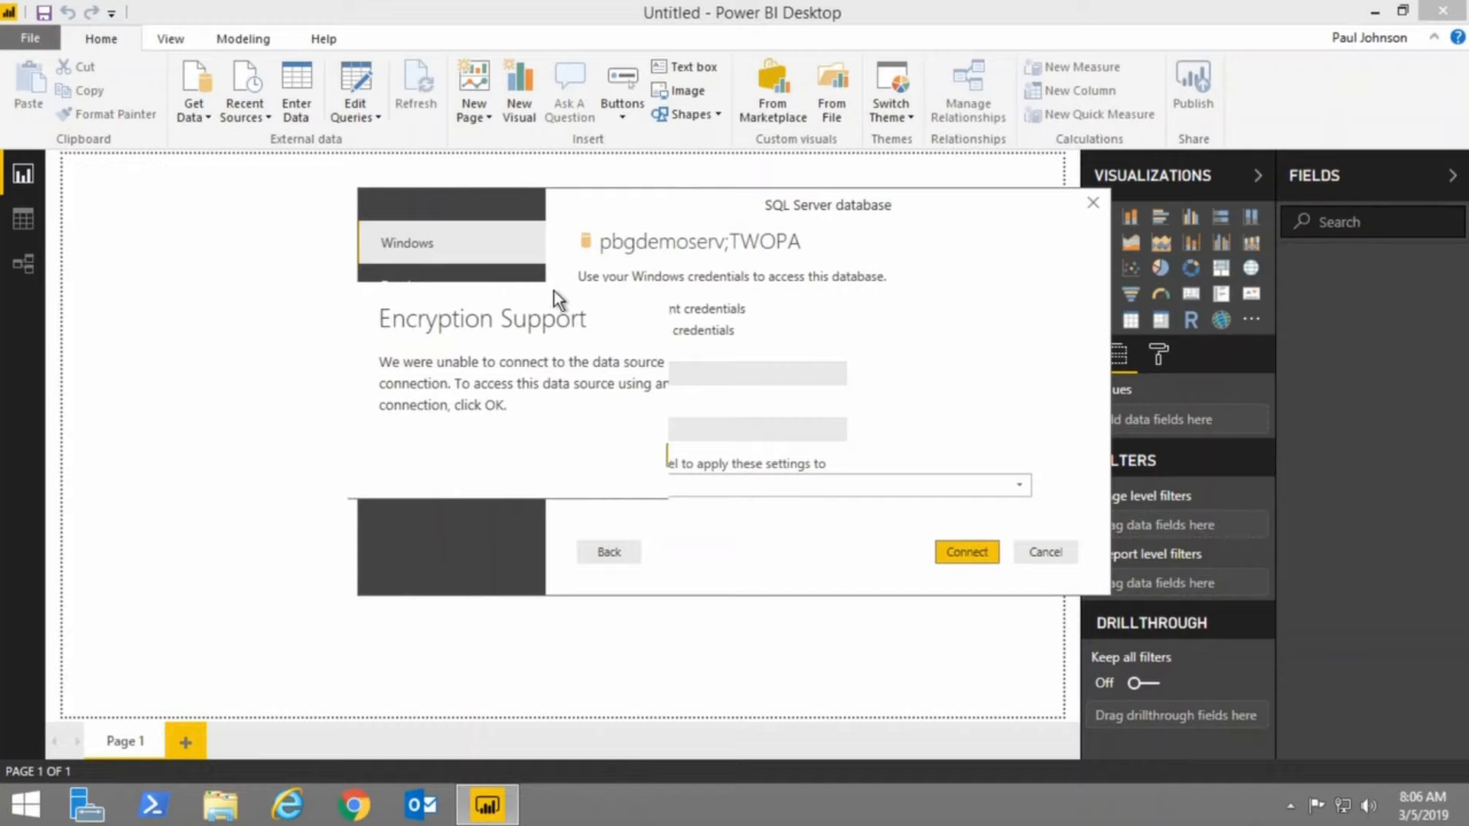
{"action": "left_click", "coordinate": [667, 457]}
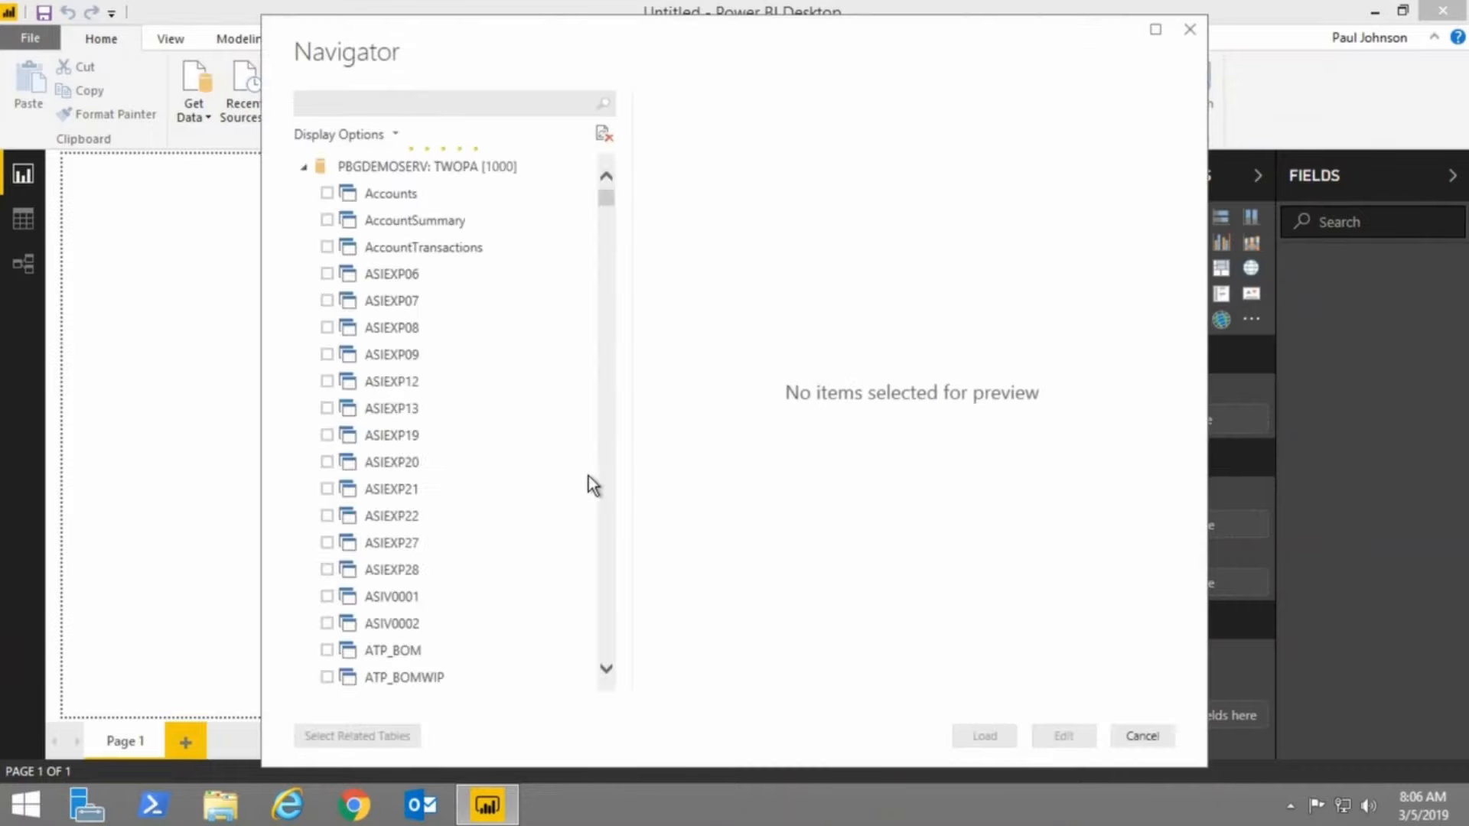
Search the database tables for "sales", select SalesLineItems and open it for editing in Power Query Editor.
{"action": "left_click", "coordinate": [392, 104]}
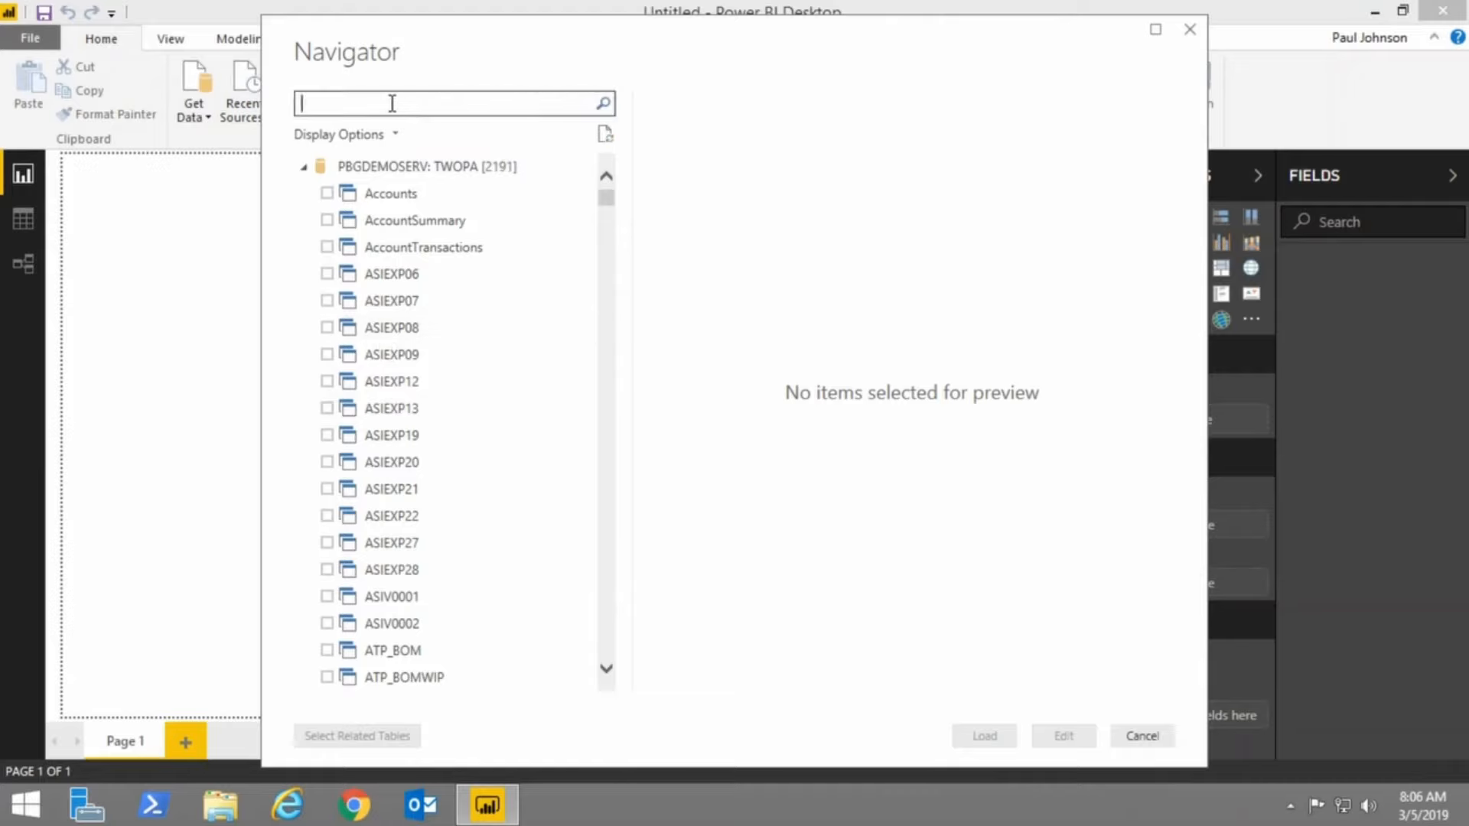
{"action": "type", "text": "sales"}
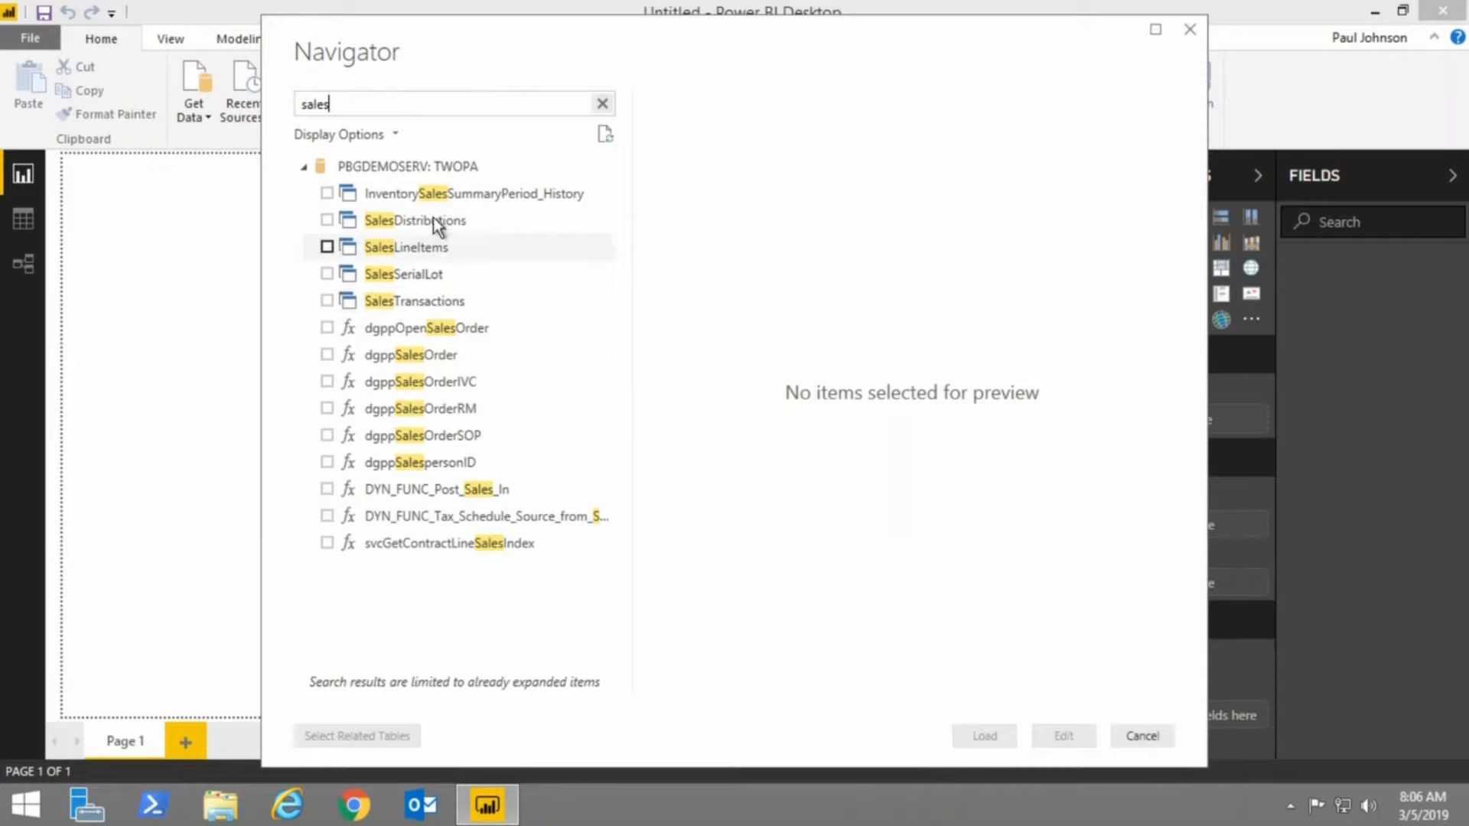
{"action": "left_click", "coordinate": [349, 253]}
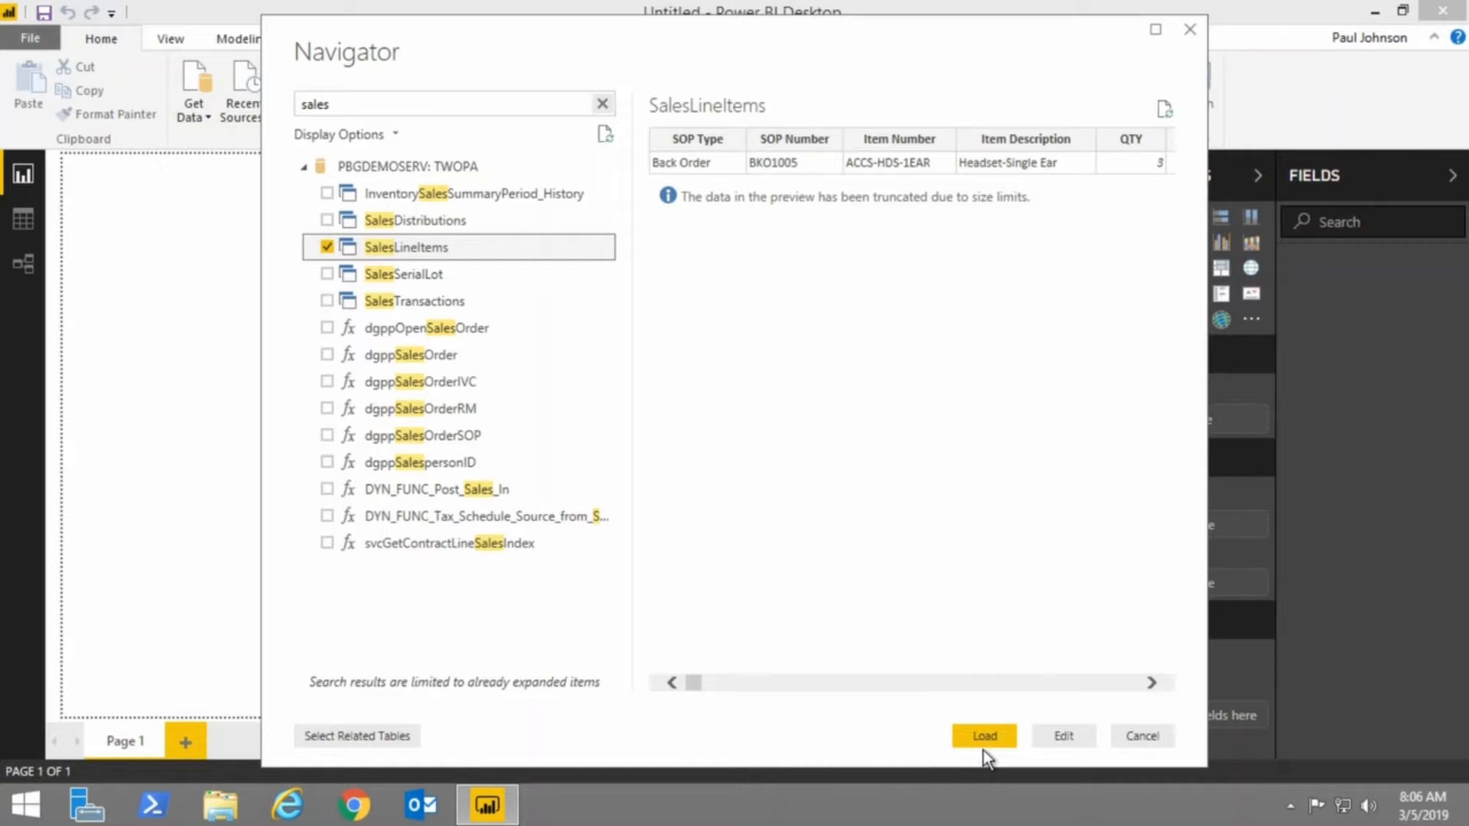
{"action": "left_click", "coordinate": [1062, 736]}
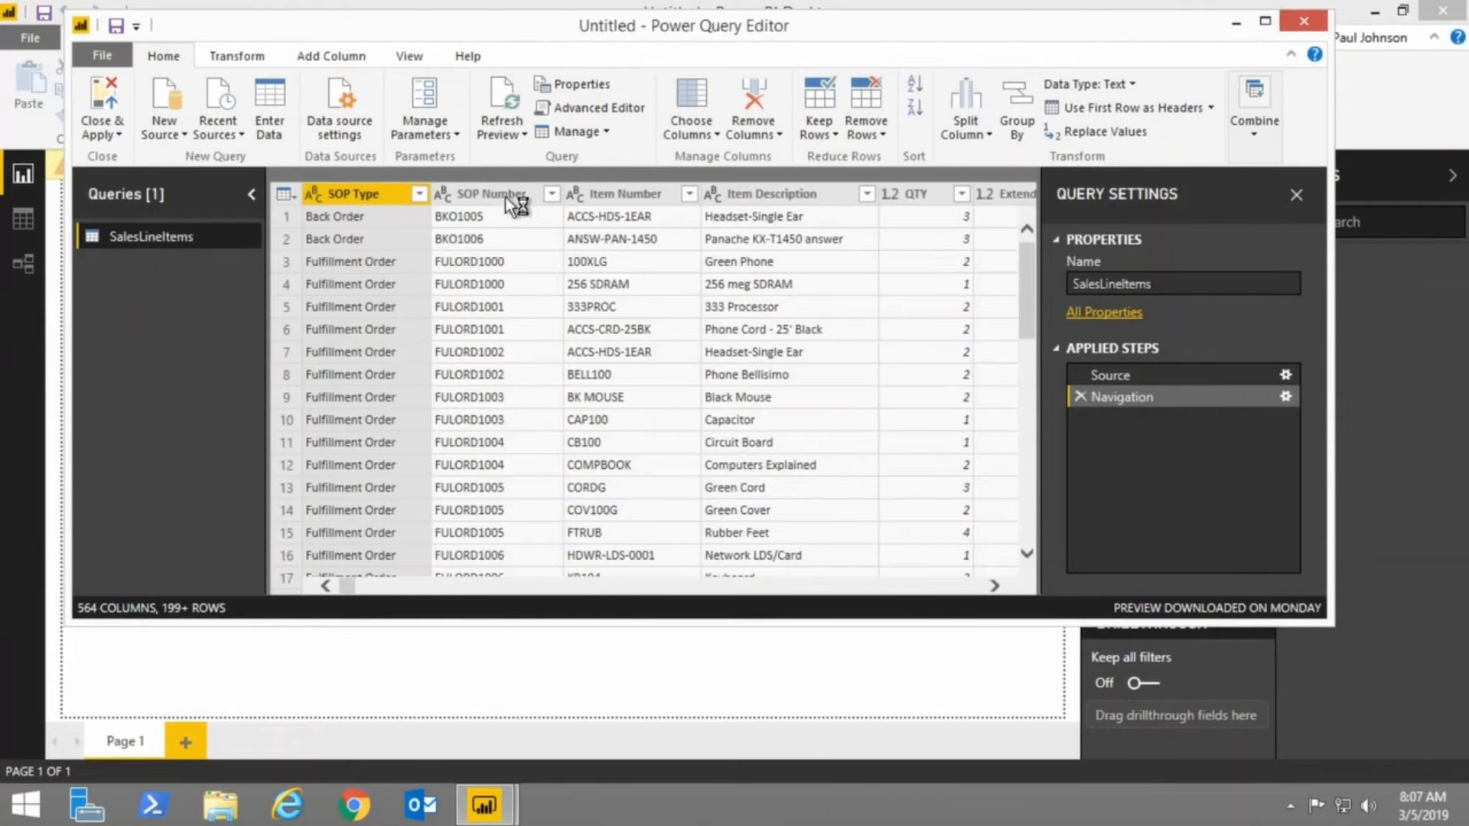
Choose only the SOP Type, SOP Number, Item Number, Item Description, QTY, Extended Price and Customer Number columns to keep.
{"action": "left_click", "coordinate": [684, 131]}
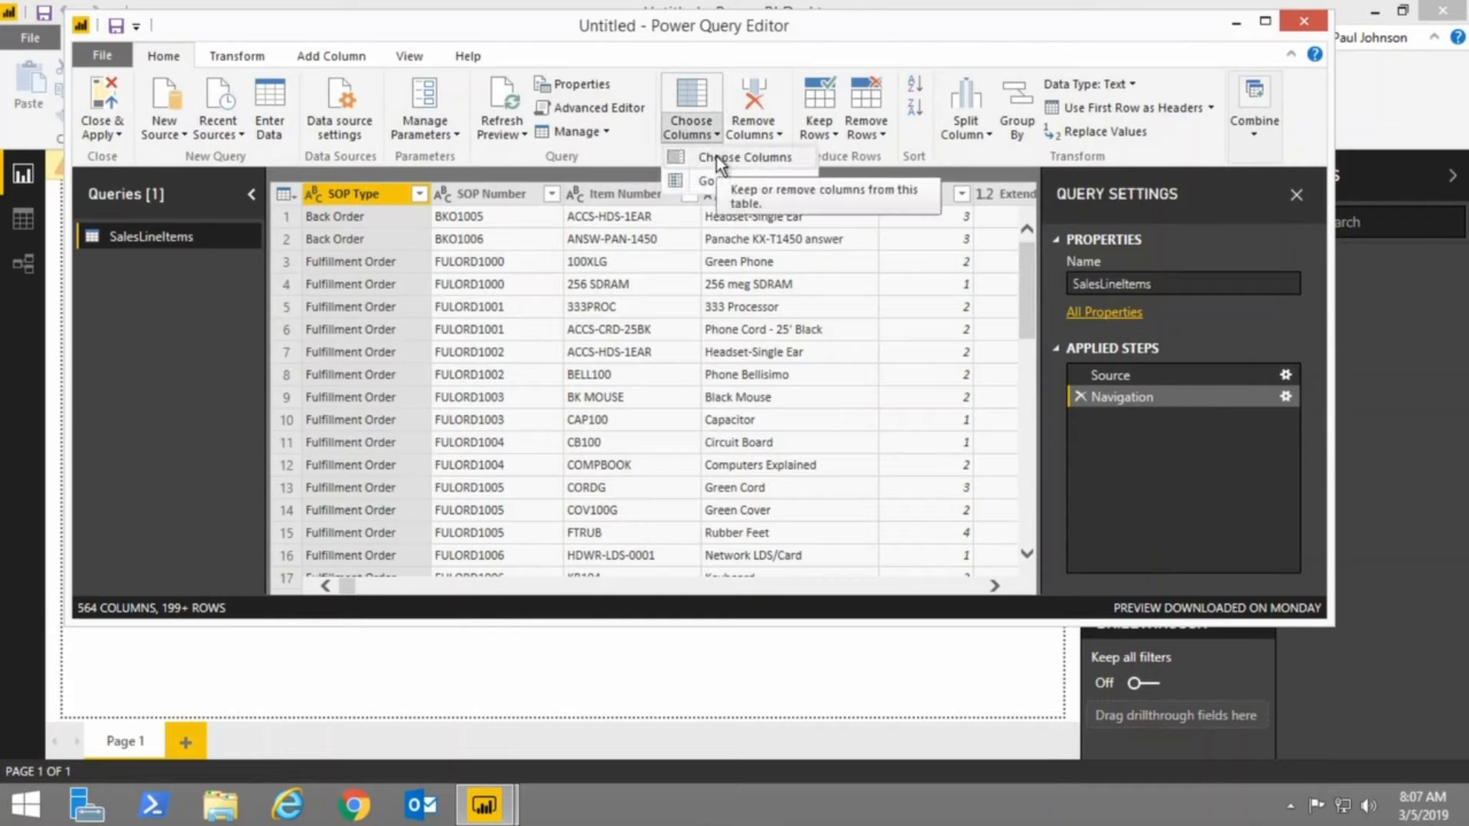
{"action": "left_click", "coordinate": [716, 156]}
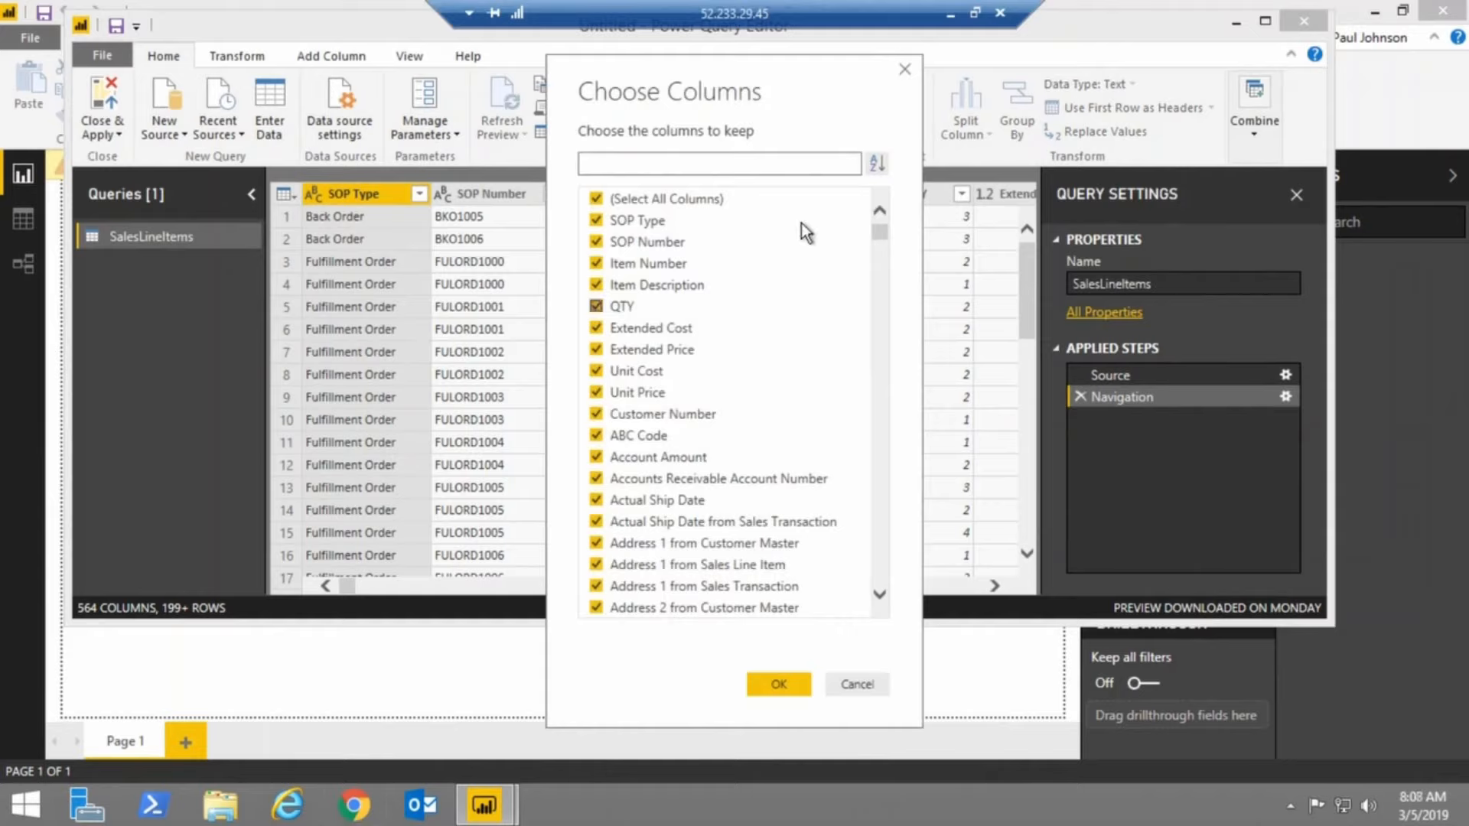
{"action": "left_click", "coordinate": [597, 199]}
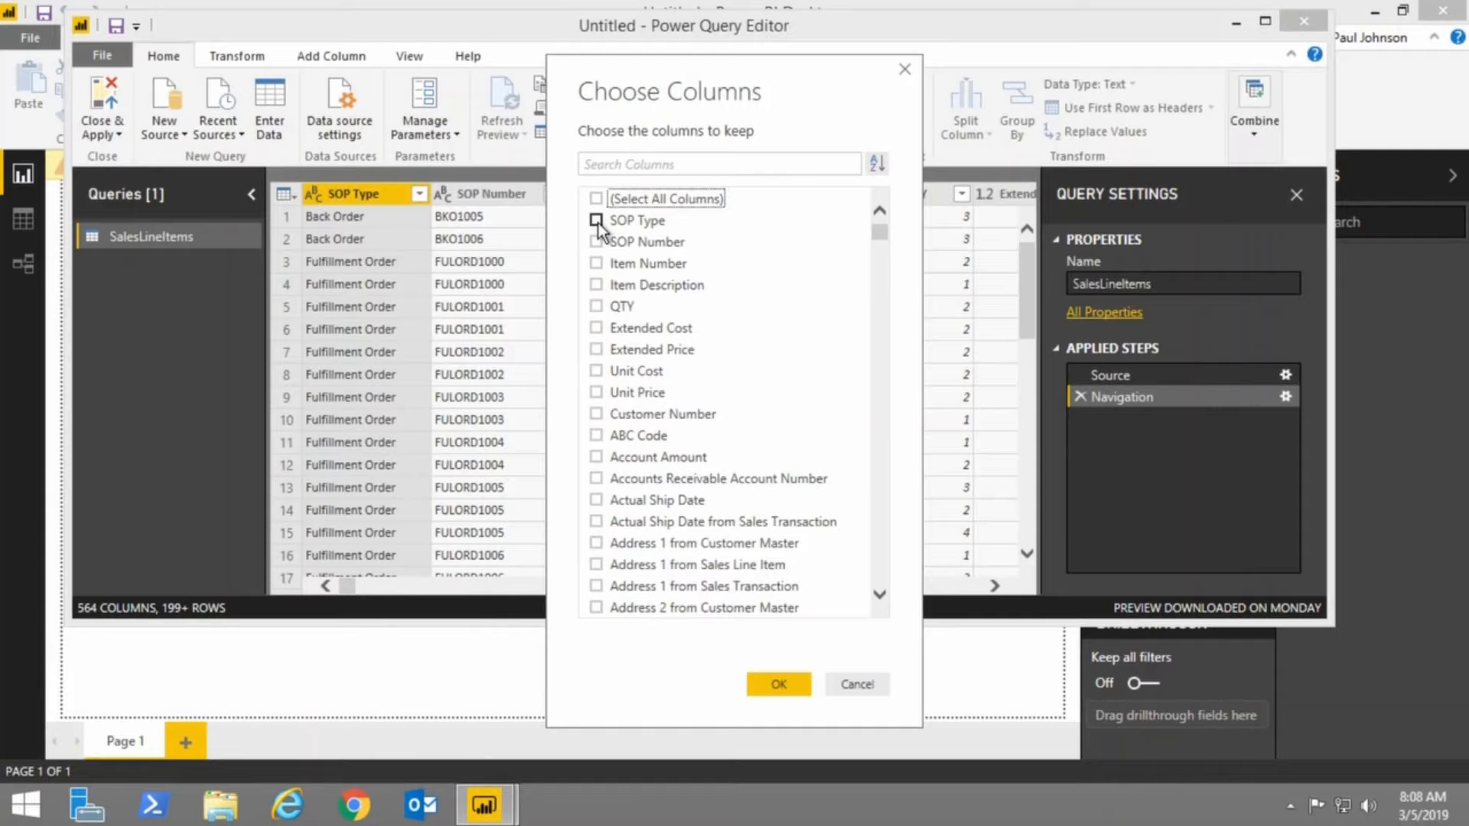
{"action": "left_click", "coordinate": [597, 222]}
{"action": "left_click", "coordinate": [597, 243]}
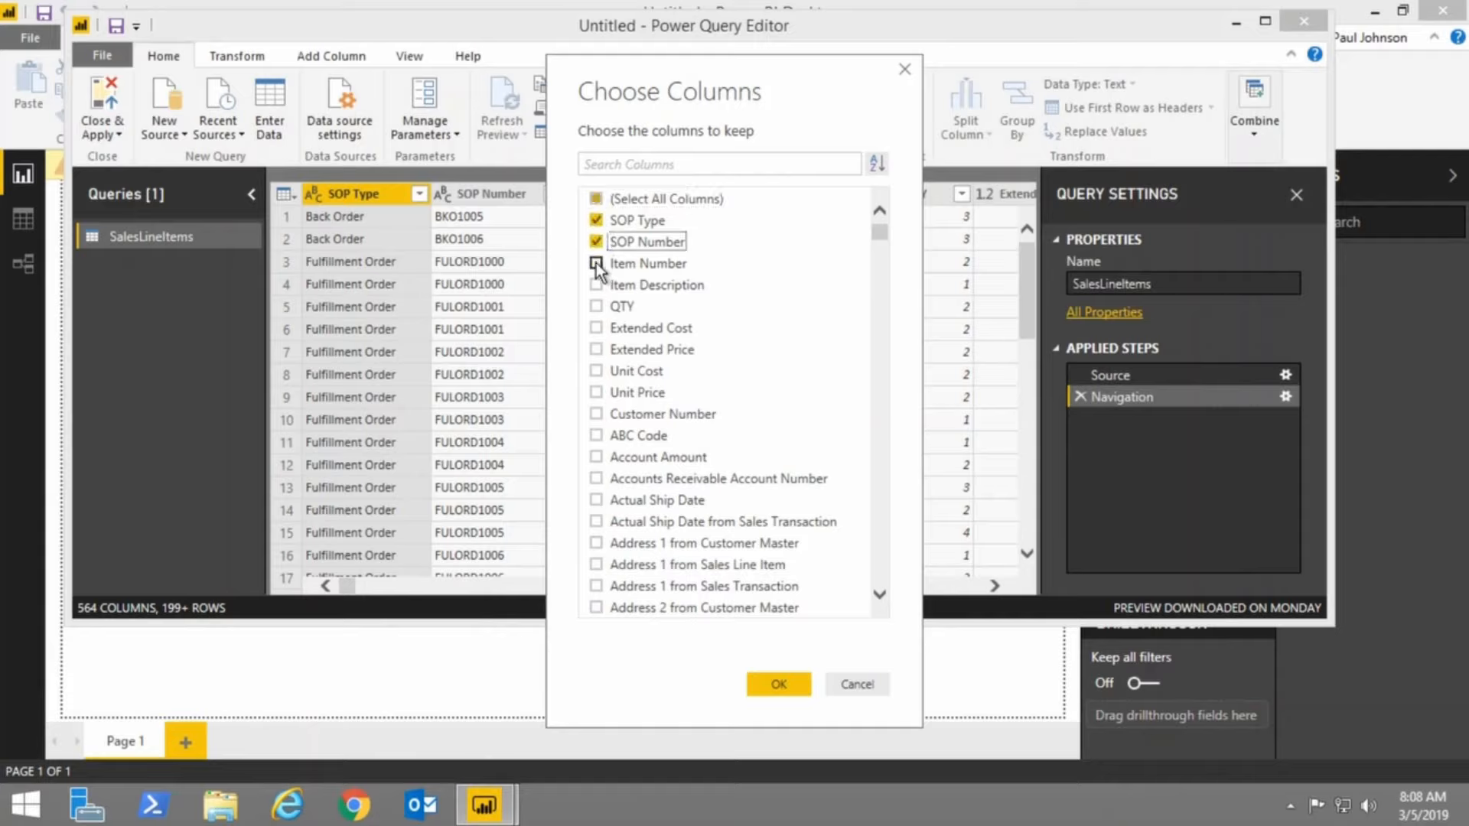
{"action": "left_click", "coordinate": [596, 264]}
{"action": "left_click", "coordinate": [596, 286]}
{"action": "left_click", "coordinate": [597, 307]}
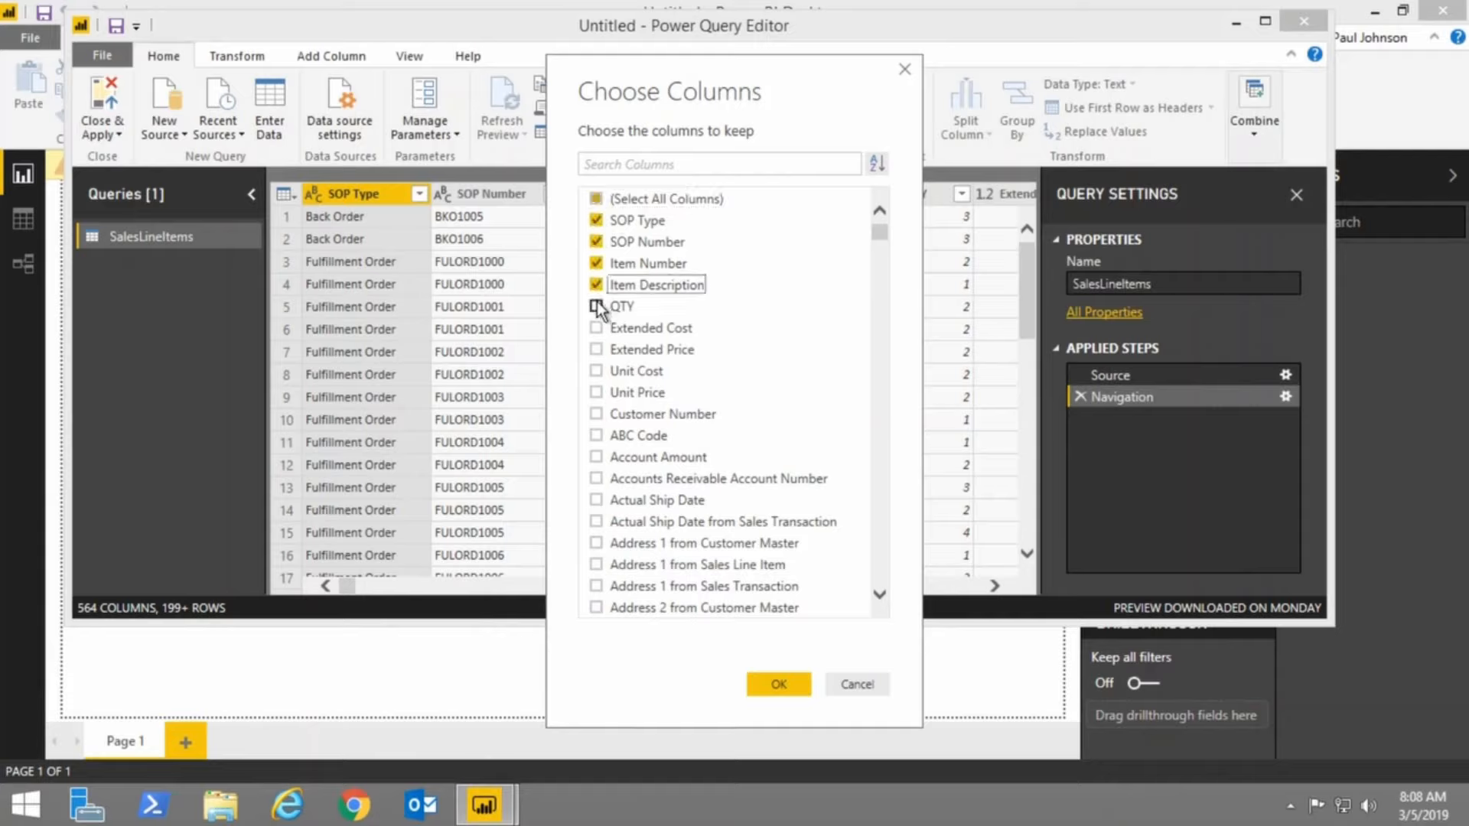
{"action": "left_click", "coordinate": [597, 349]}
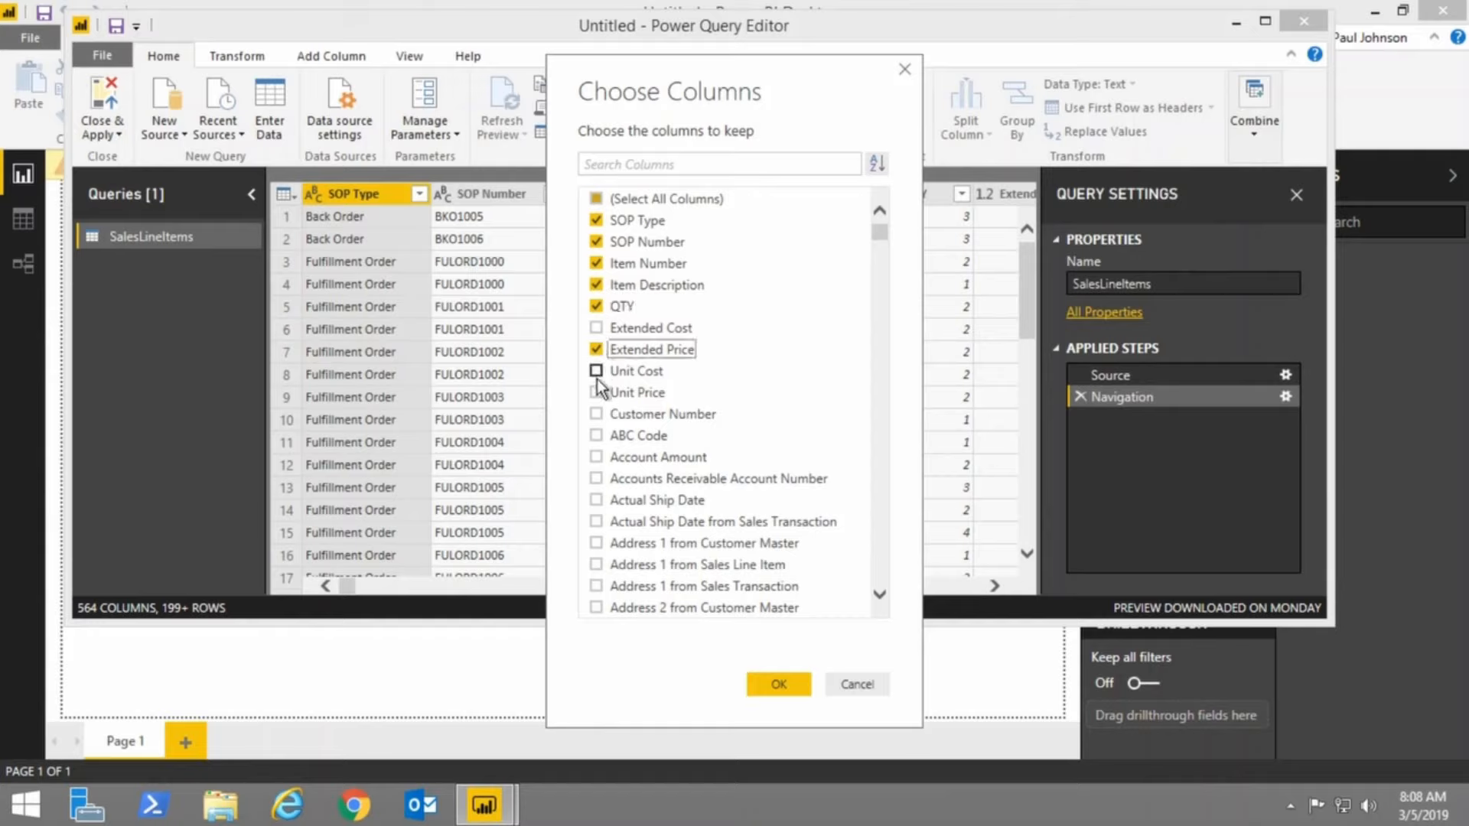
{"action": "left_click", "coordinate": [596, 414]}
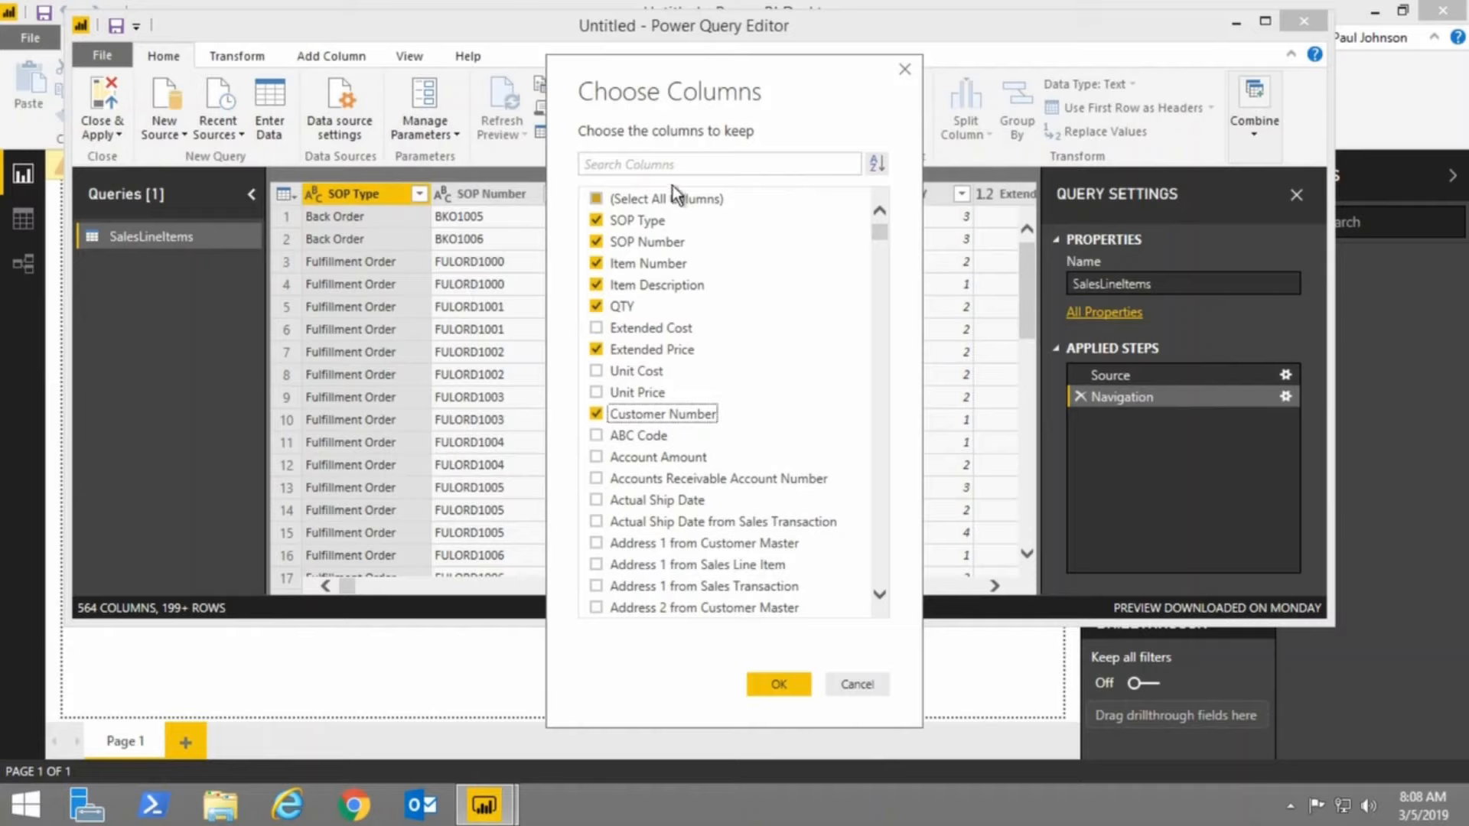
Search the column list for "name" and "document date" and also keep the Customer Name and Document Date columns.
{"action": "left_click", "coordinate": [656, 165]}
{"action": "left_click", "coordinate": [656, 163]}
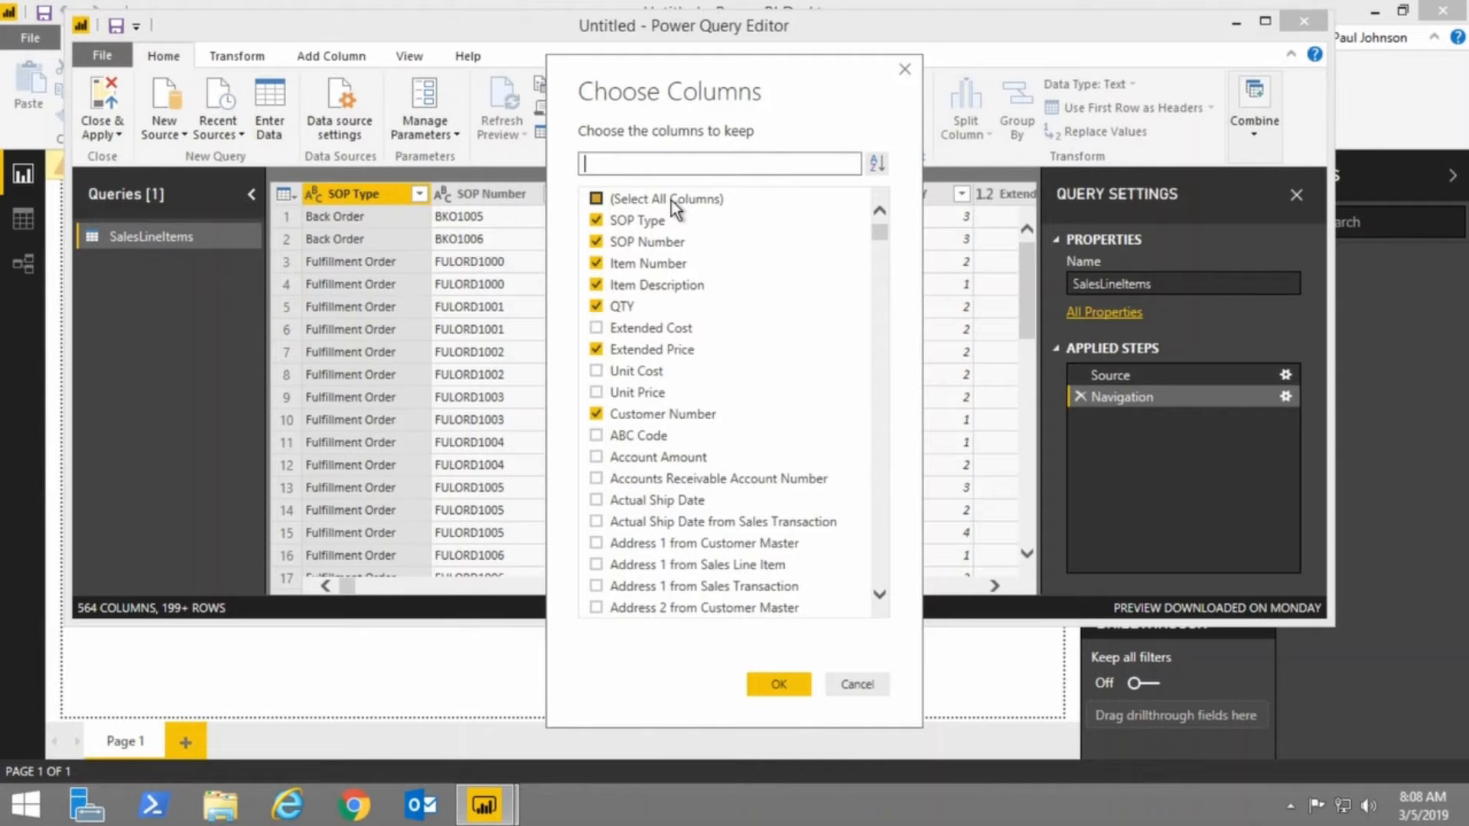
{"action": "type", "text": "name"}
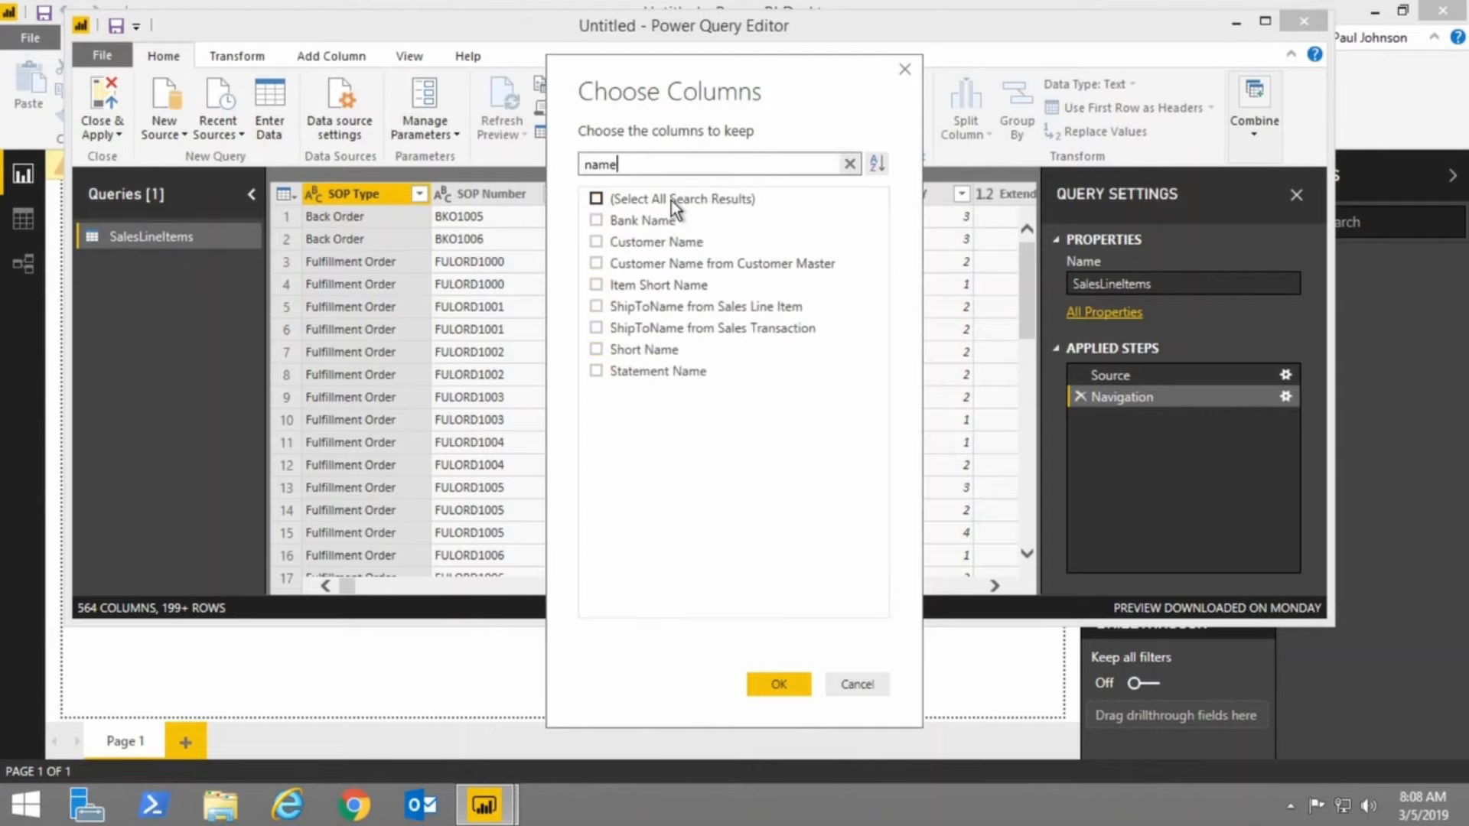
{"action": "left_click", "coordinate": [596, 242]}
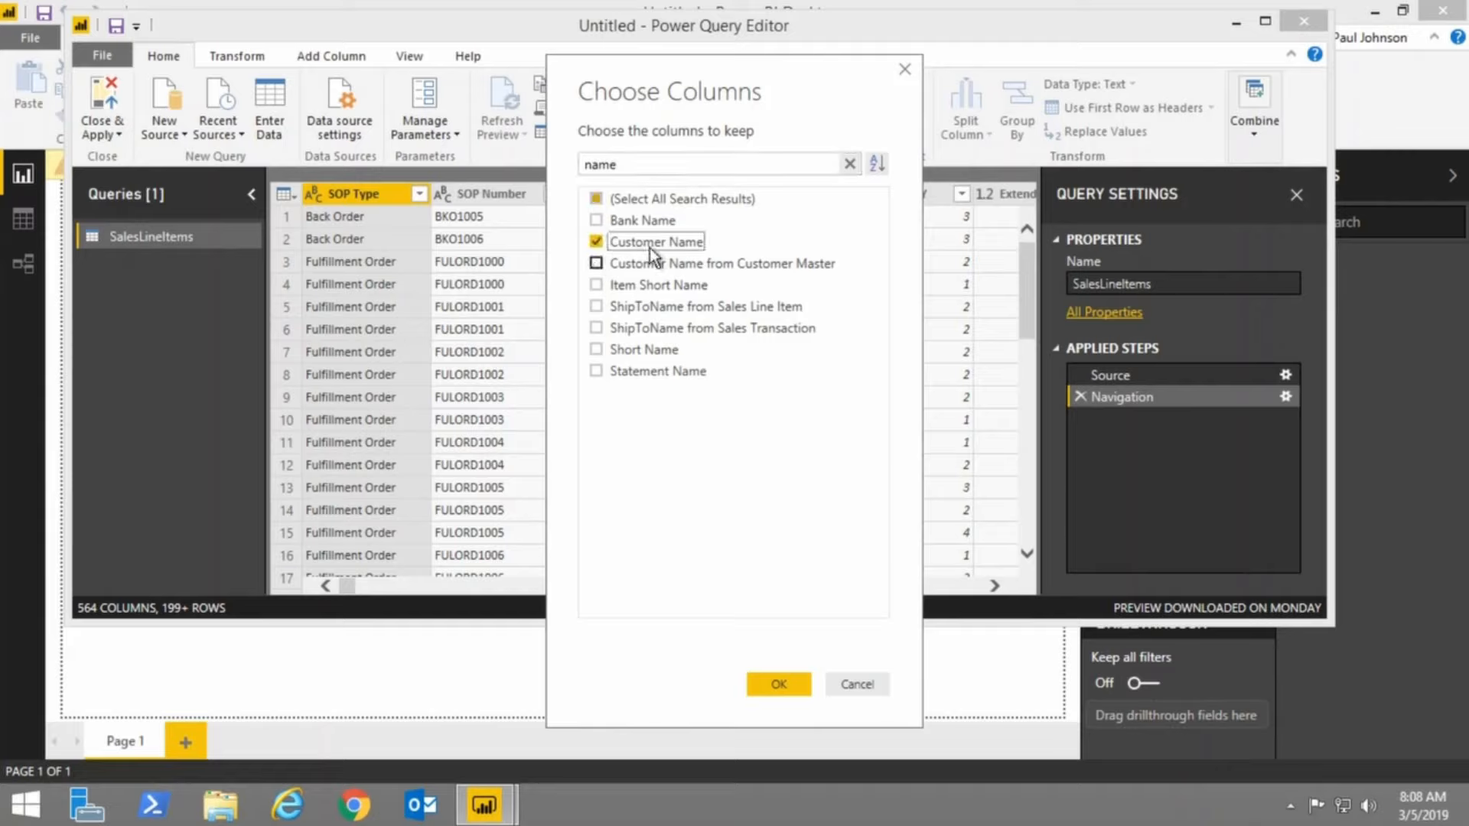
{"action": "left_click", "coordinate": [641, 163]}
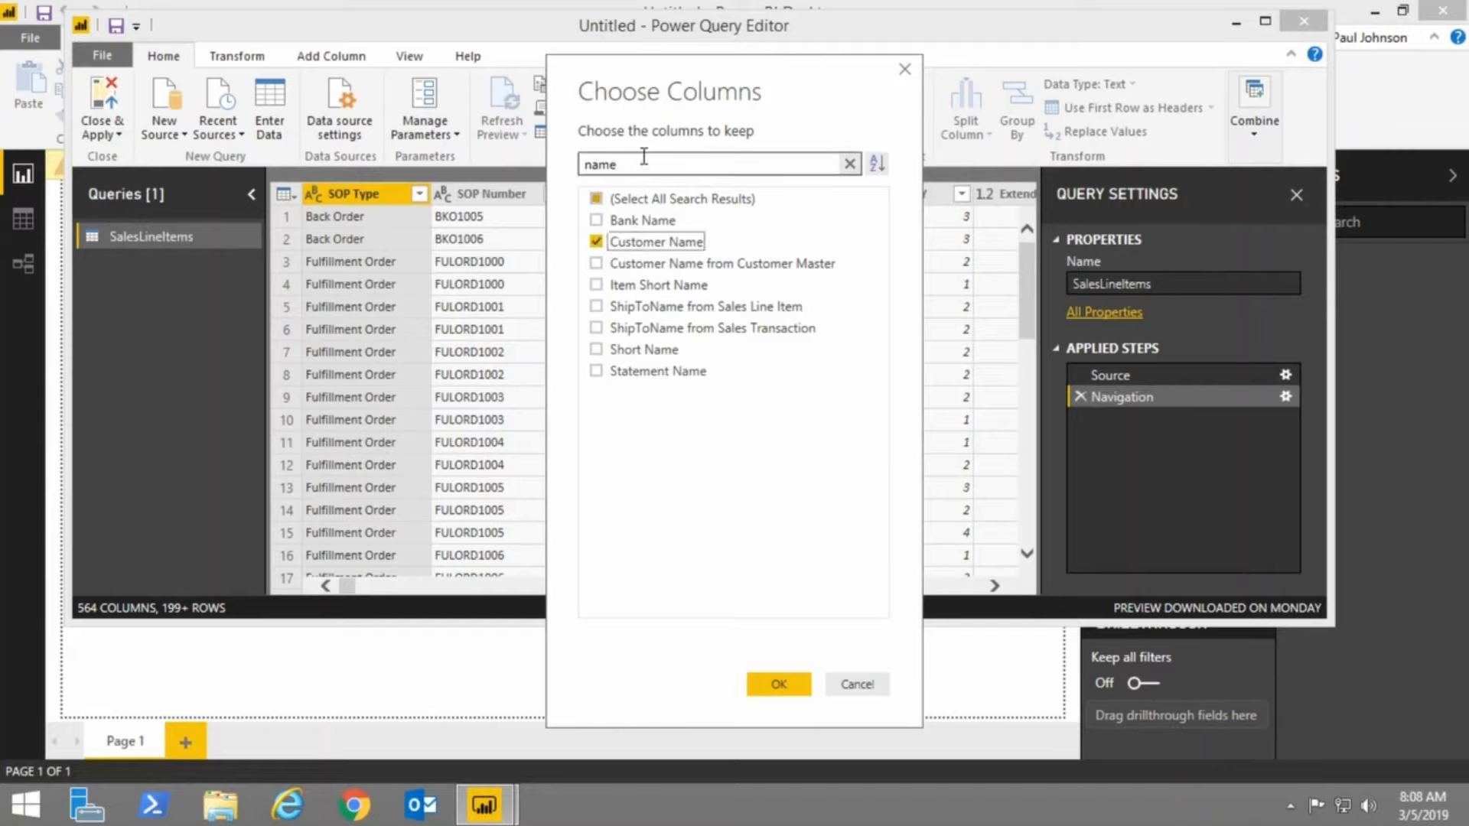
{"action": "double_click", "coordinate": [603, 165]}
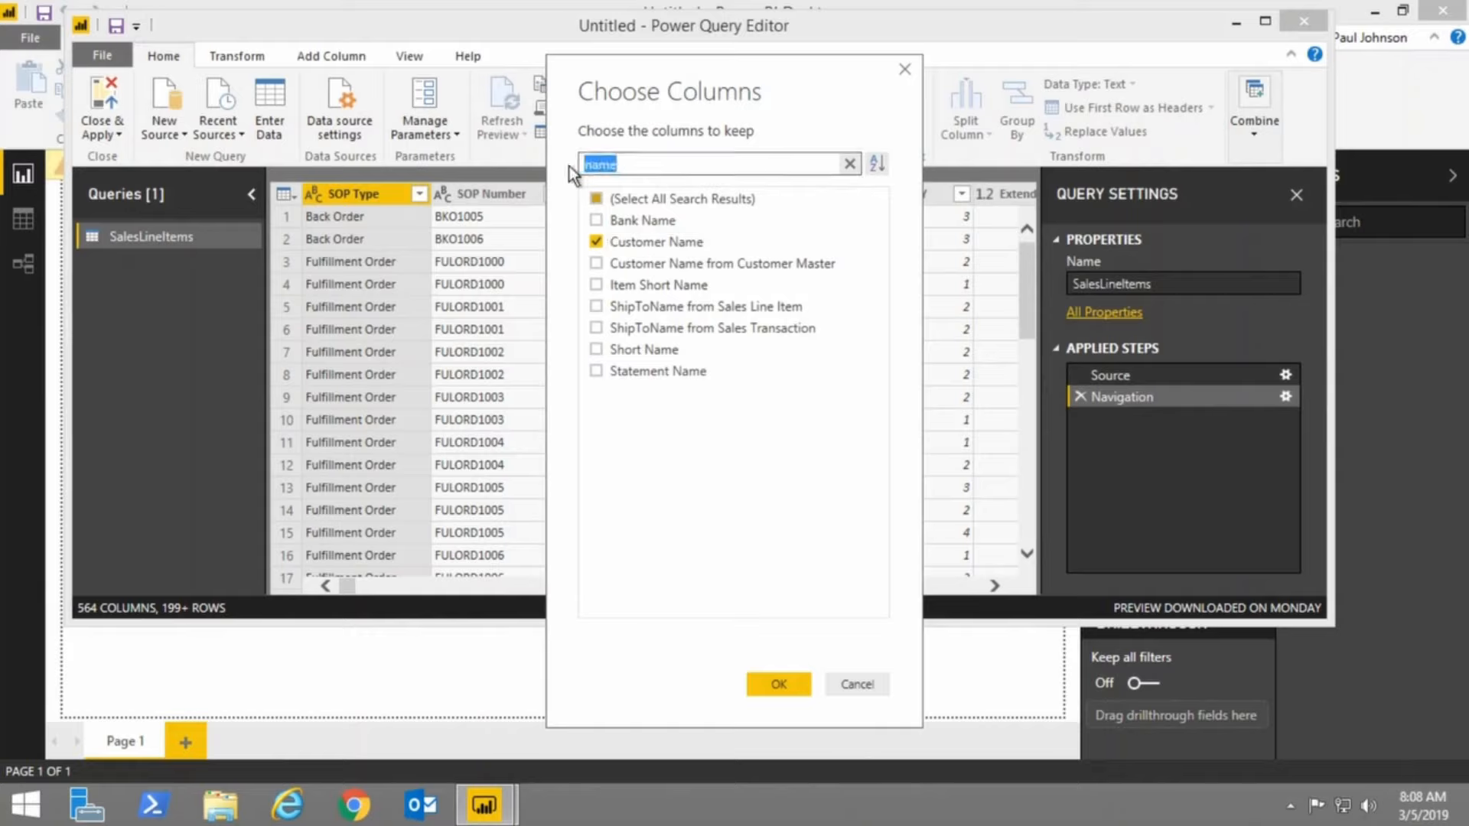
{"action": "type", "text": "document date"}
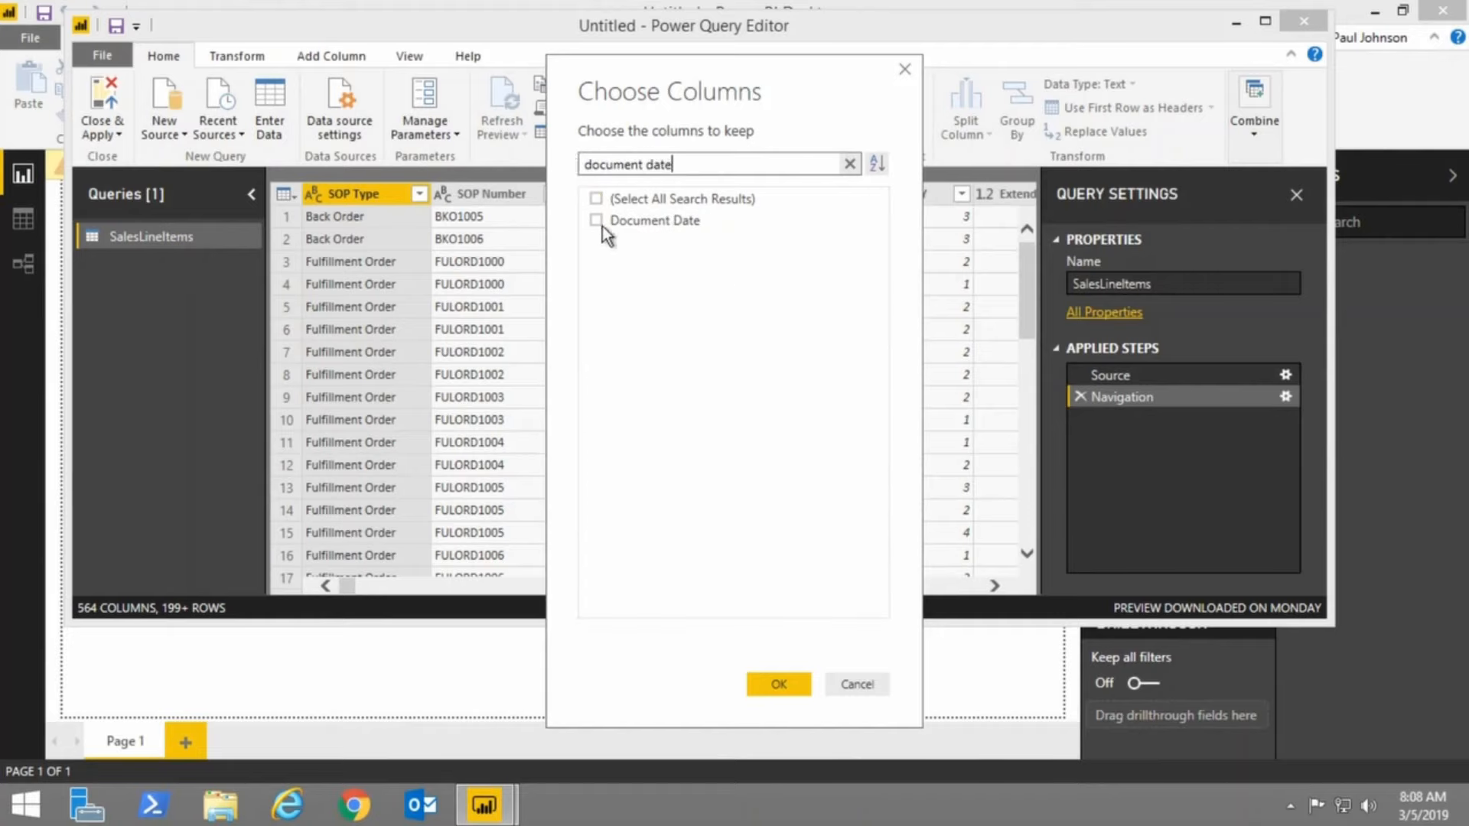
{"action": "left_click", "coordinate": [608, 222]}
Search for "Item Class code", include the Item Class Code column and apply the column selection.
{"action": "left_click_drag", "start_coordinate": [693, 165], "coordinate": [524, 168]}
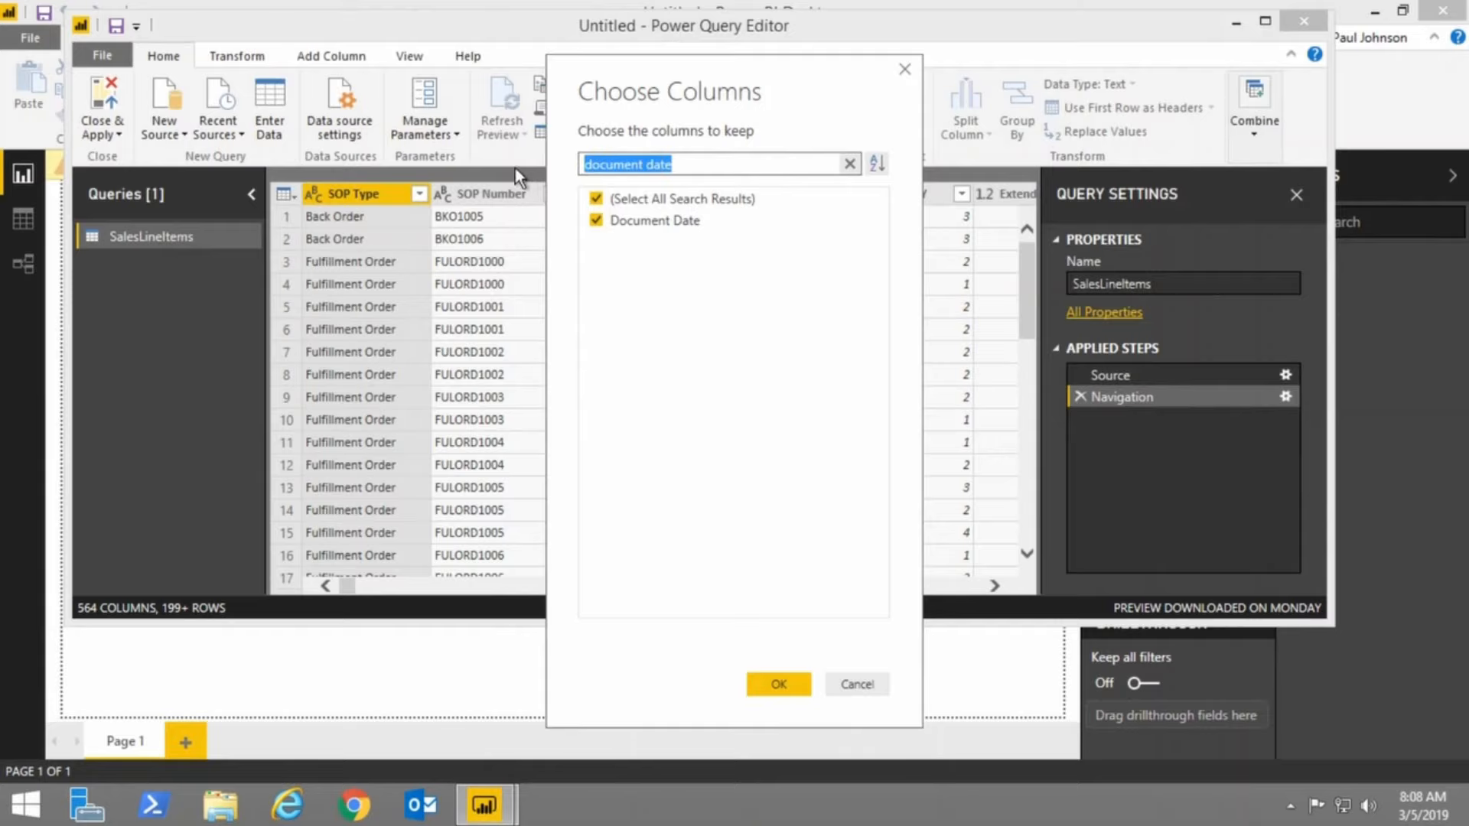
{"action": "key", "text": "BackSpace"}
{"action": "type", "text": "Item Class code"}
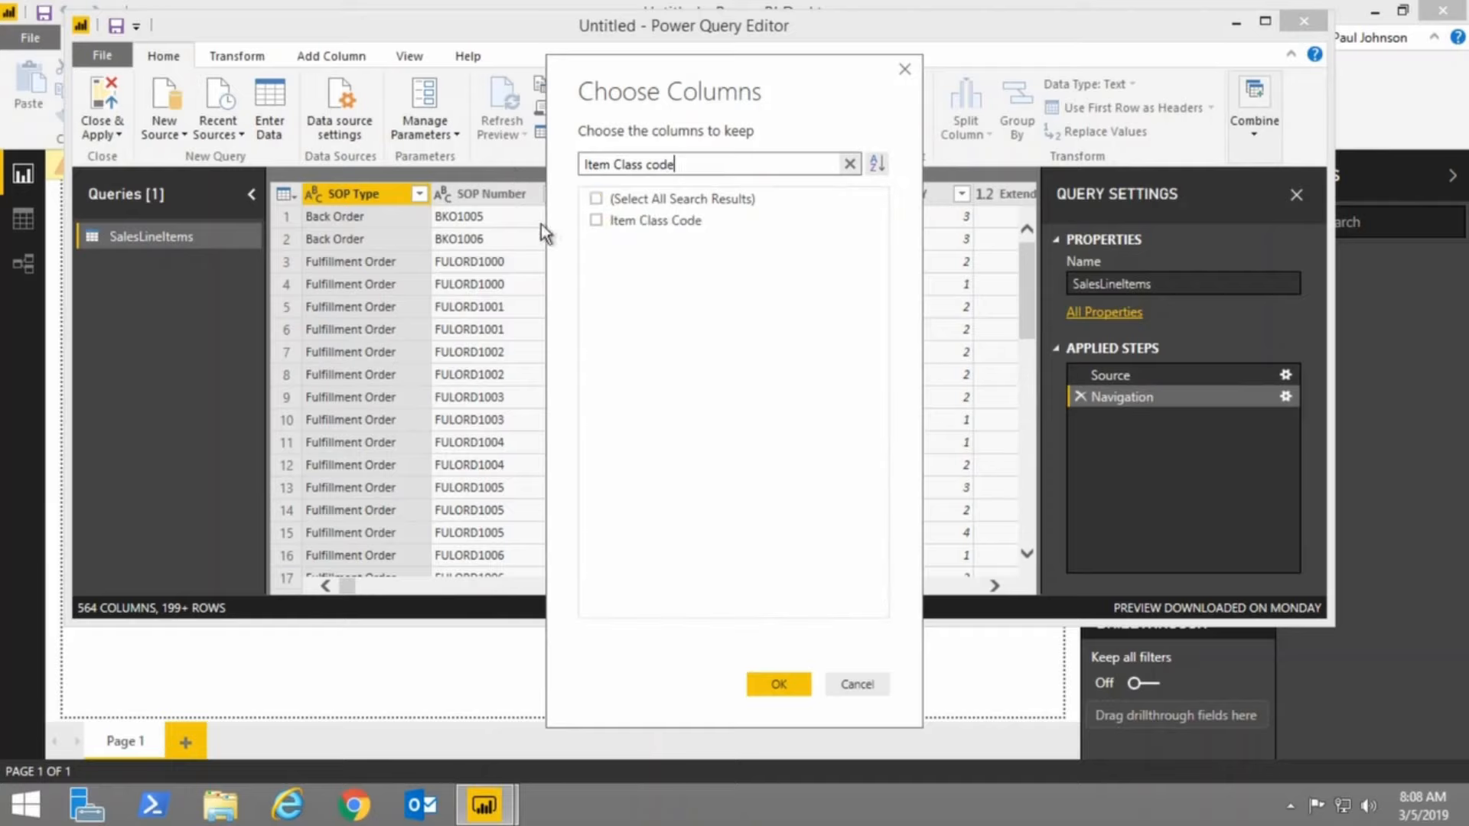
{"action": "left_click", "coordinate": [596, 221]}
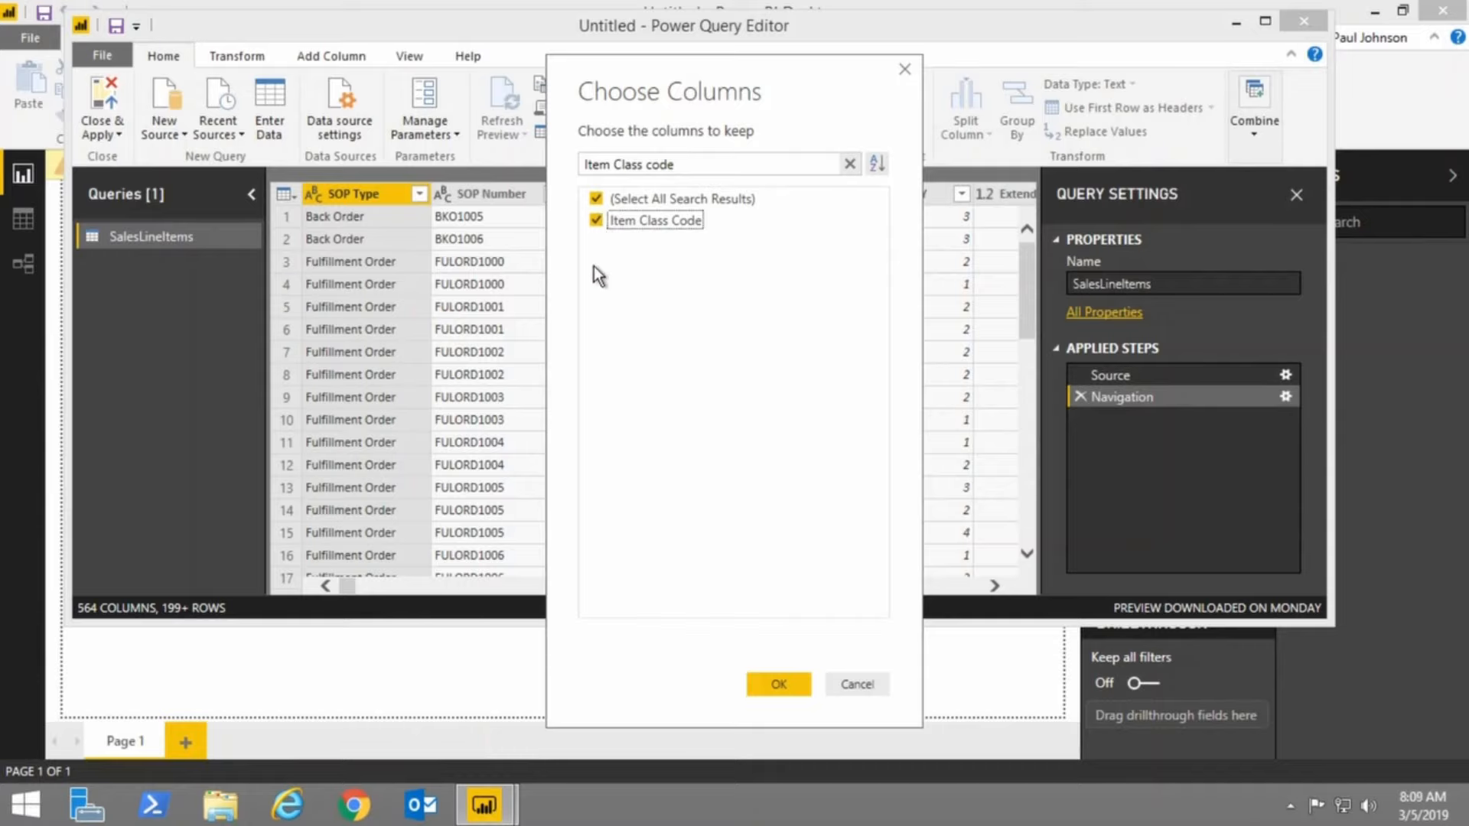
{"action": "left_click", "coordinate": [780, 686]}
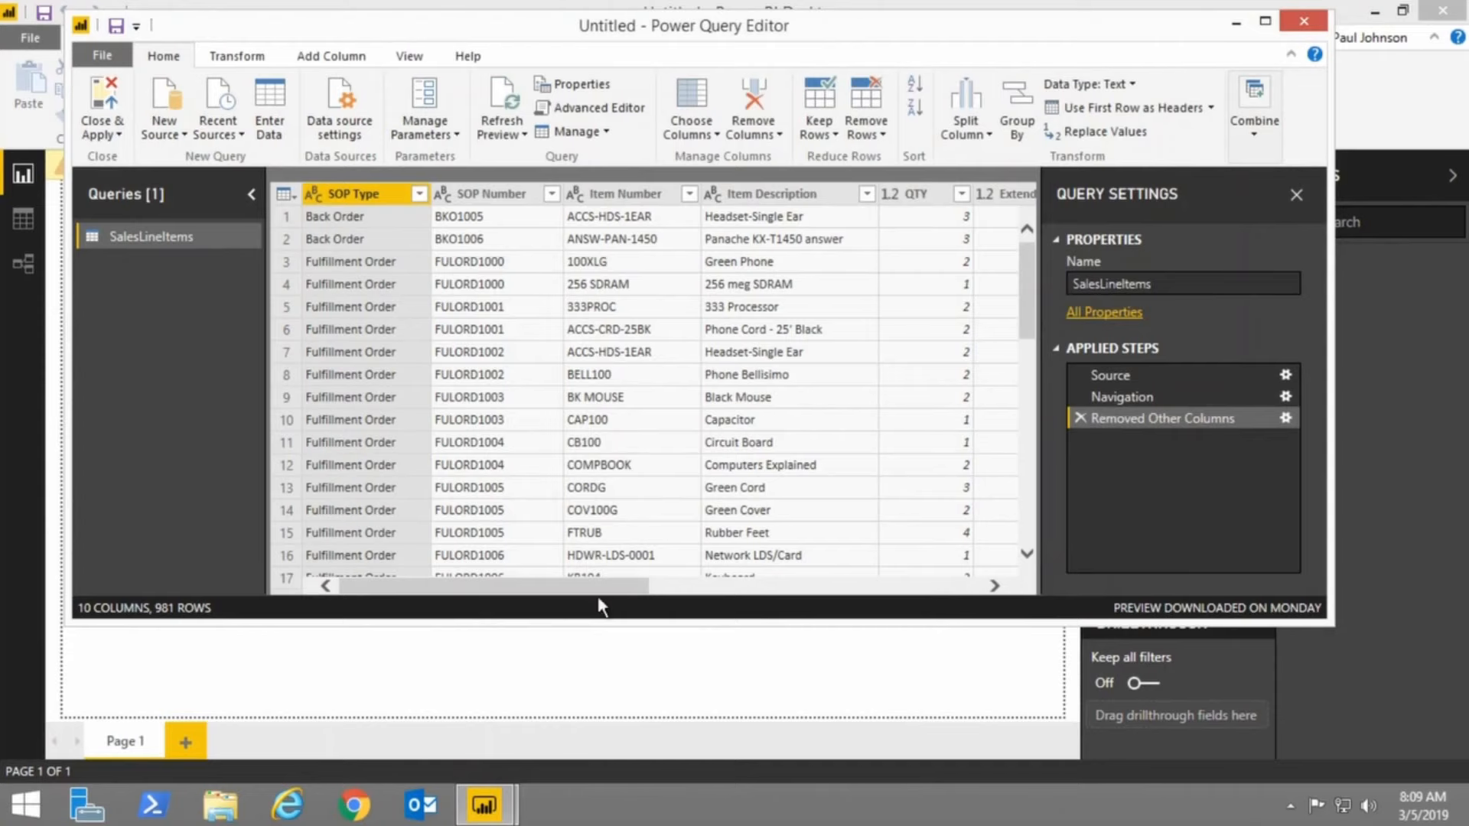
Reopen the settings of the Removed Other Columns step, search for "class" and add the Customer Class column.
{"action": "left_click_drag", "start_coordinate": [604, 593], "coordinate": [1048, 564]}
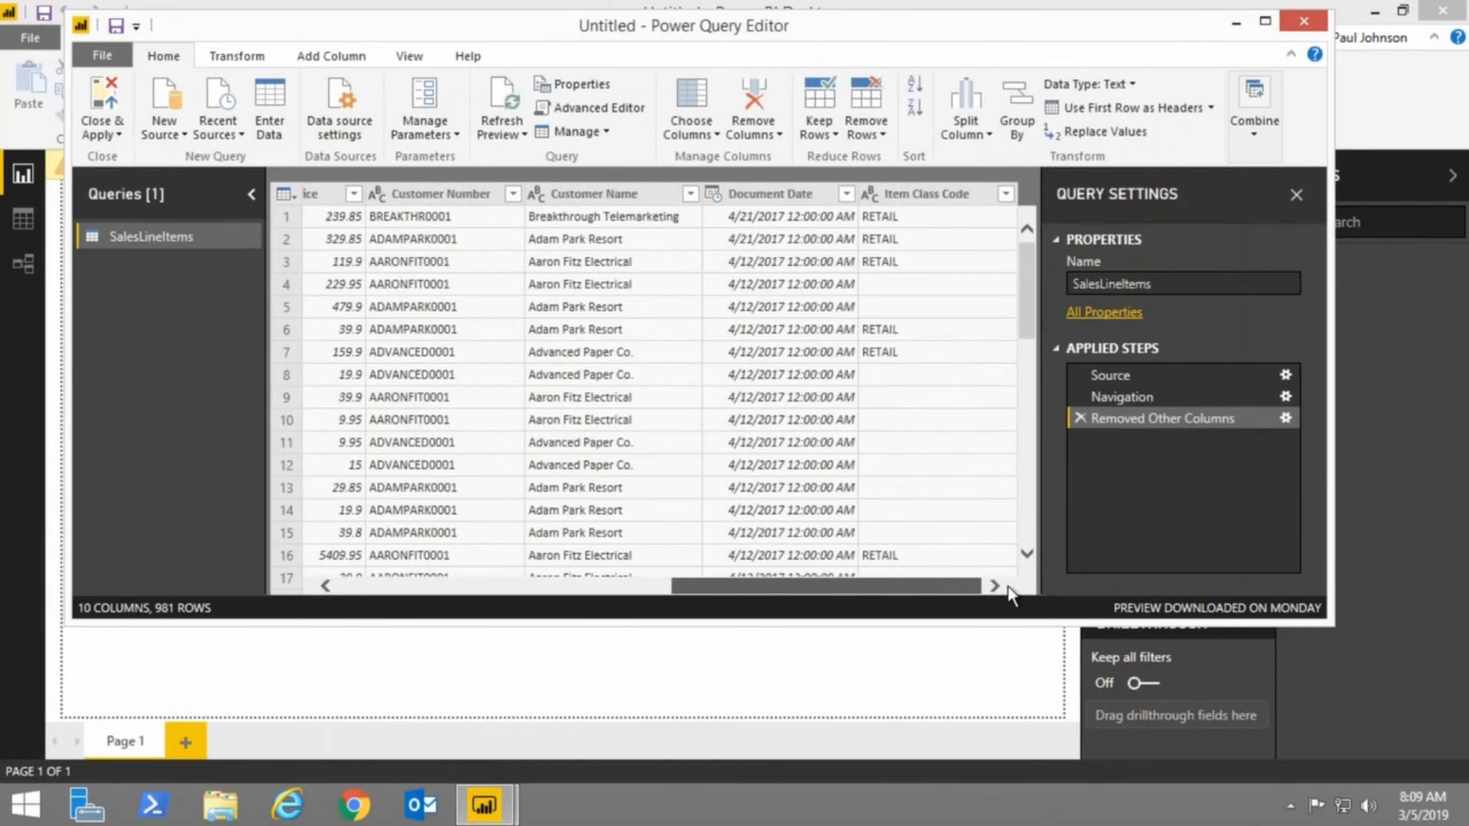
{"action": "left_click", "coordinate": [1285, 418]}
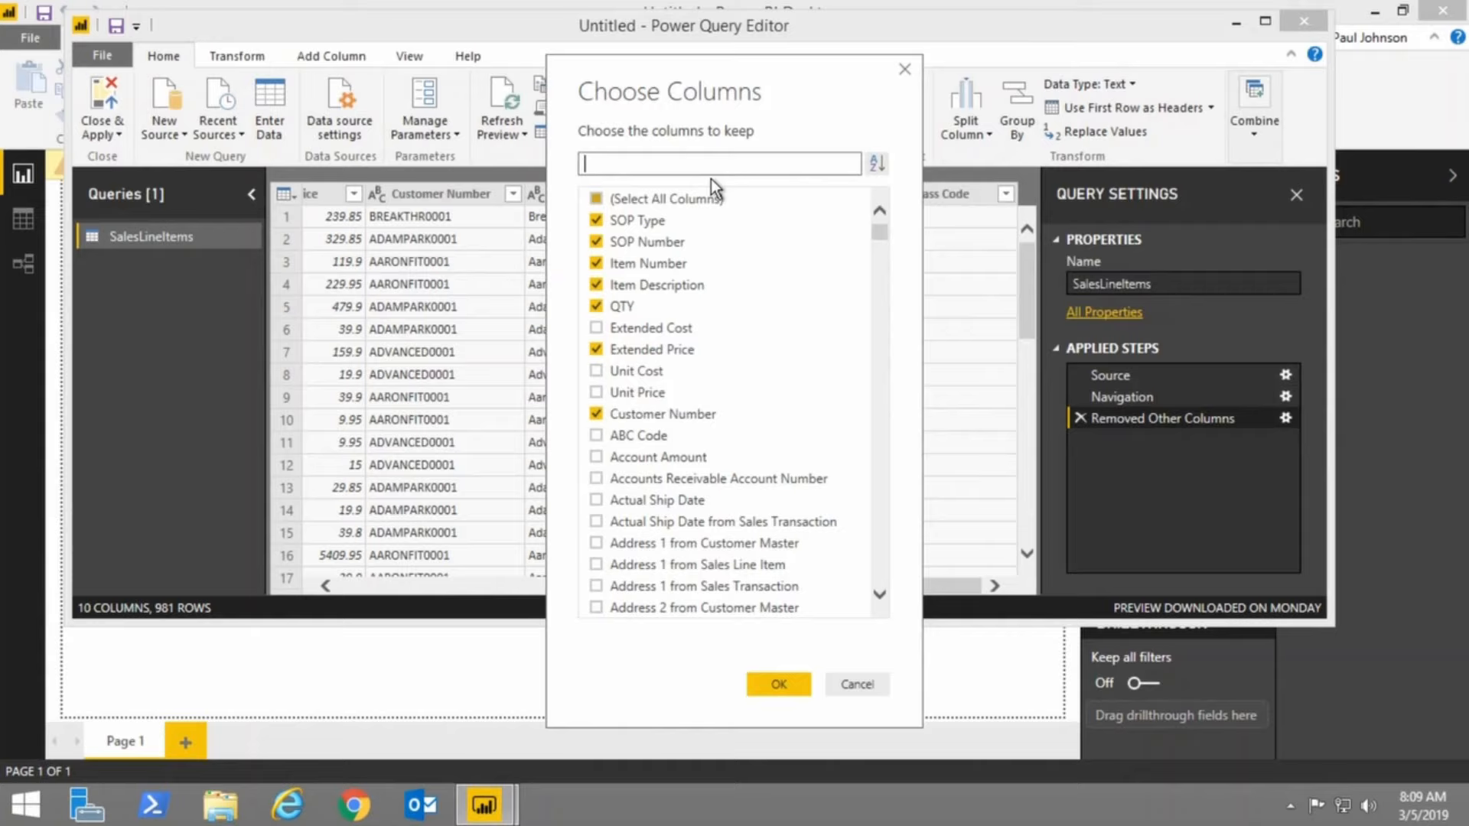
{"action": "type", "text": "class"}
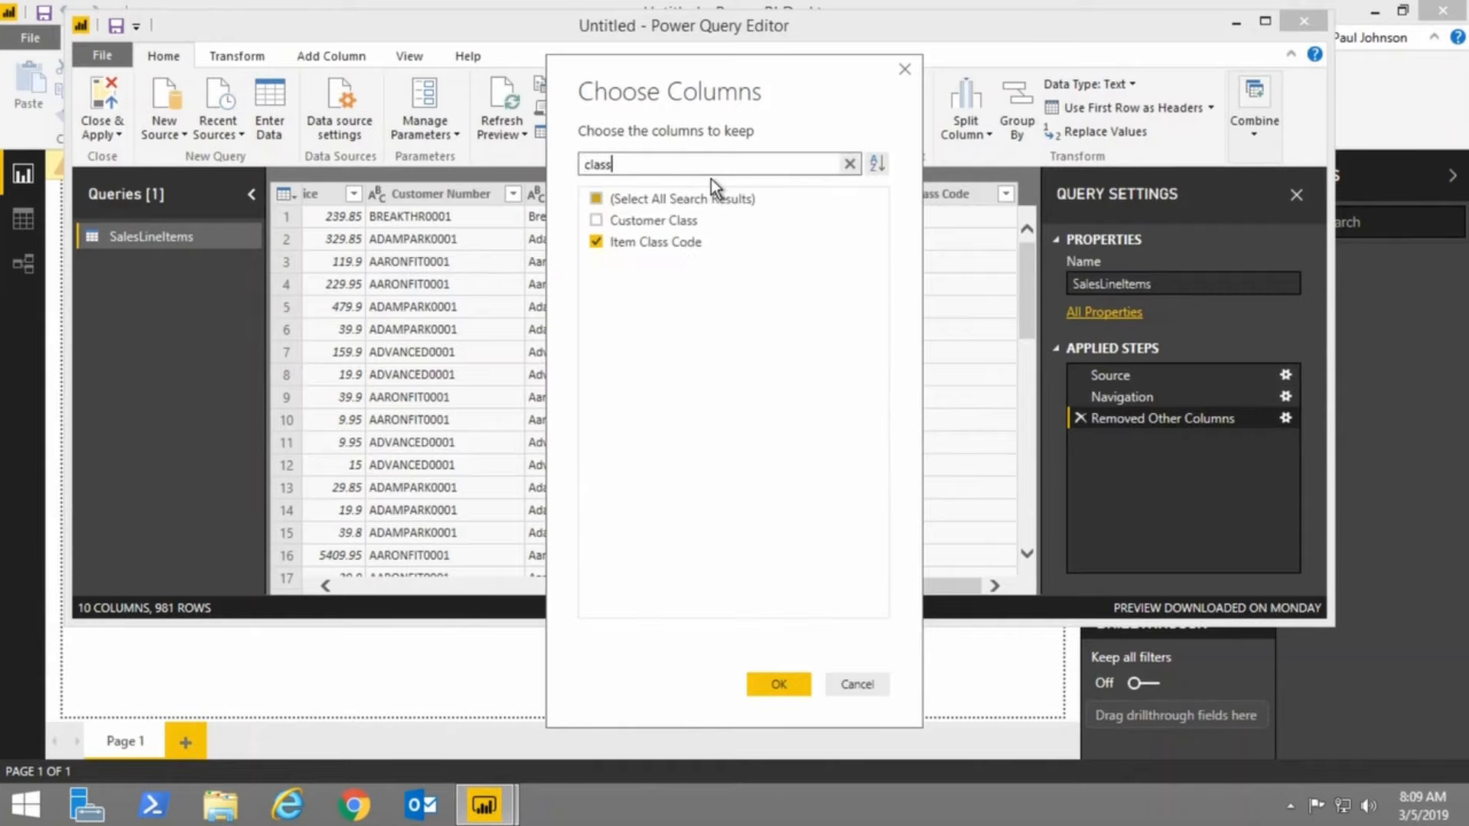
{"action": "left_click", "coordinate": [596, 221]}
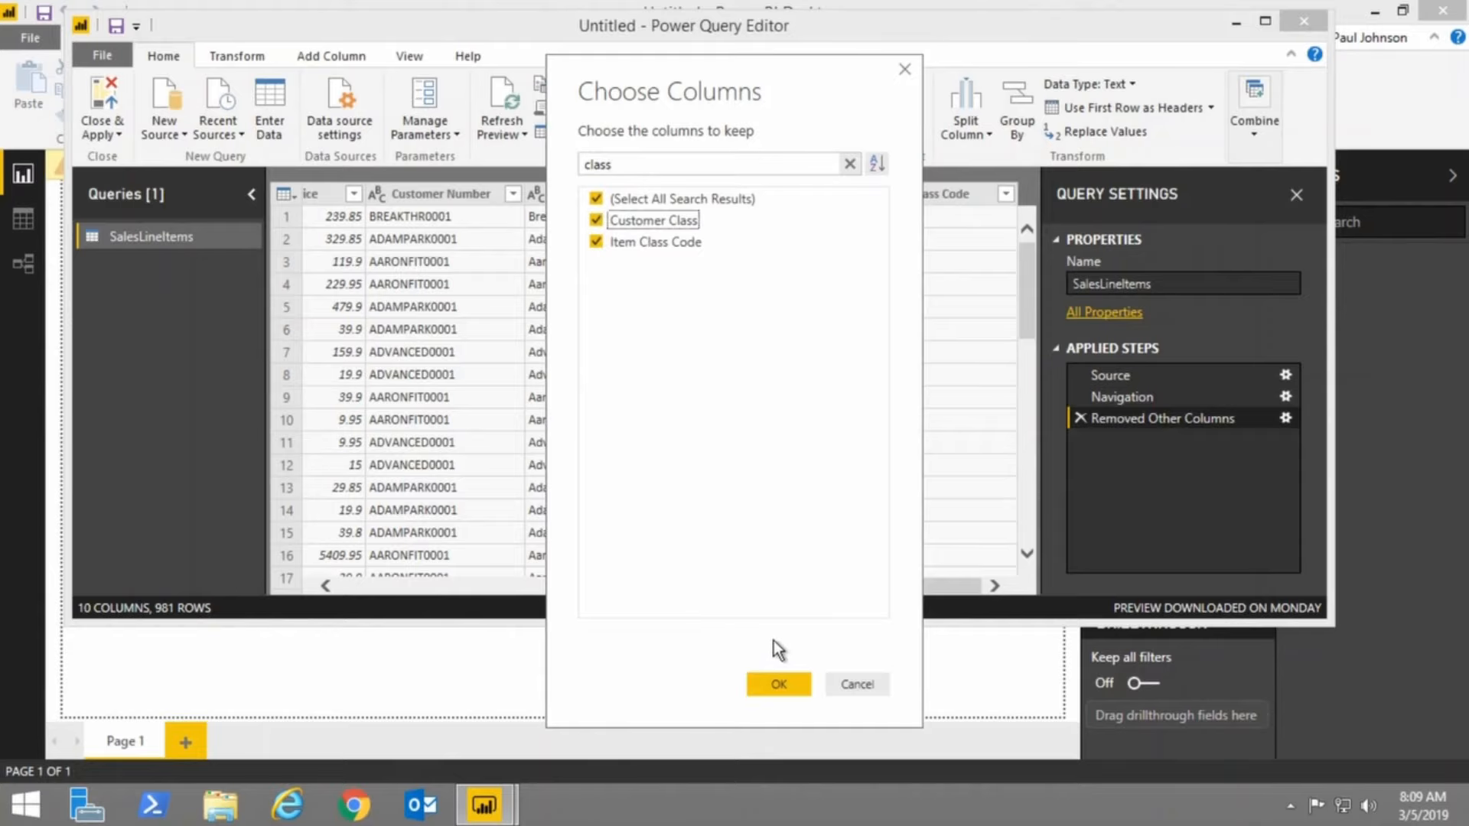
{"action": "left_click", "coordinate": [783, 685]}
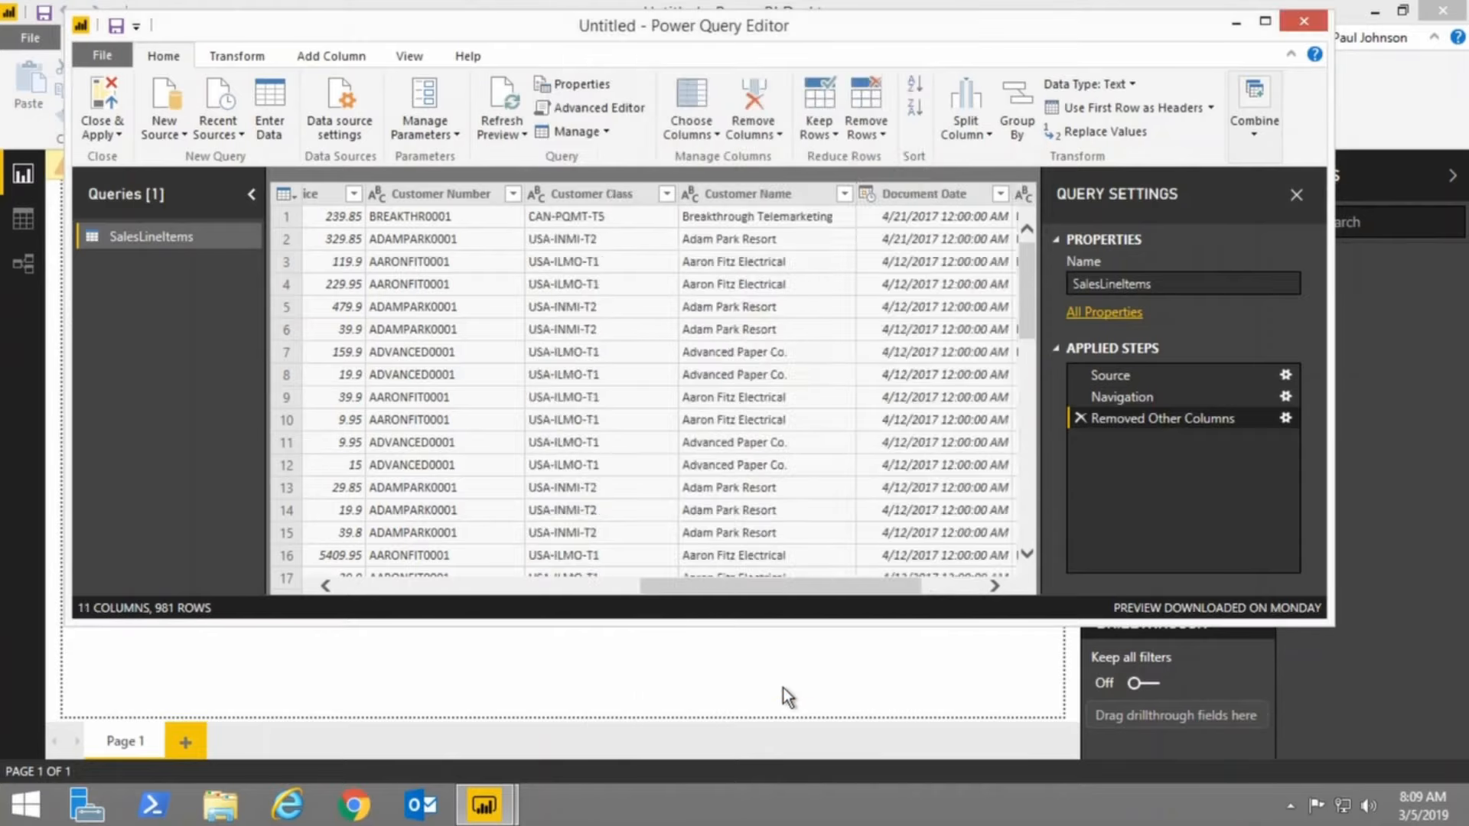
Sort the Document Date column in ascending order and convert its values to date only.
{"action": "left_click_drag", "start_coordinate": [832, 575], "coordinate": [893, 572]}
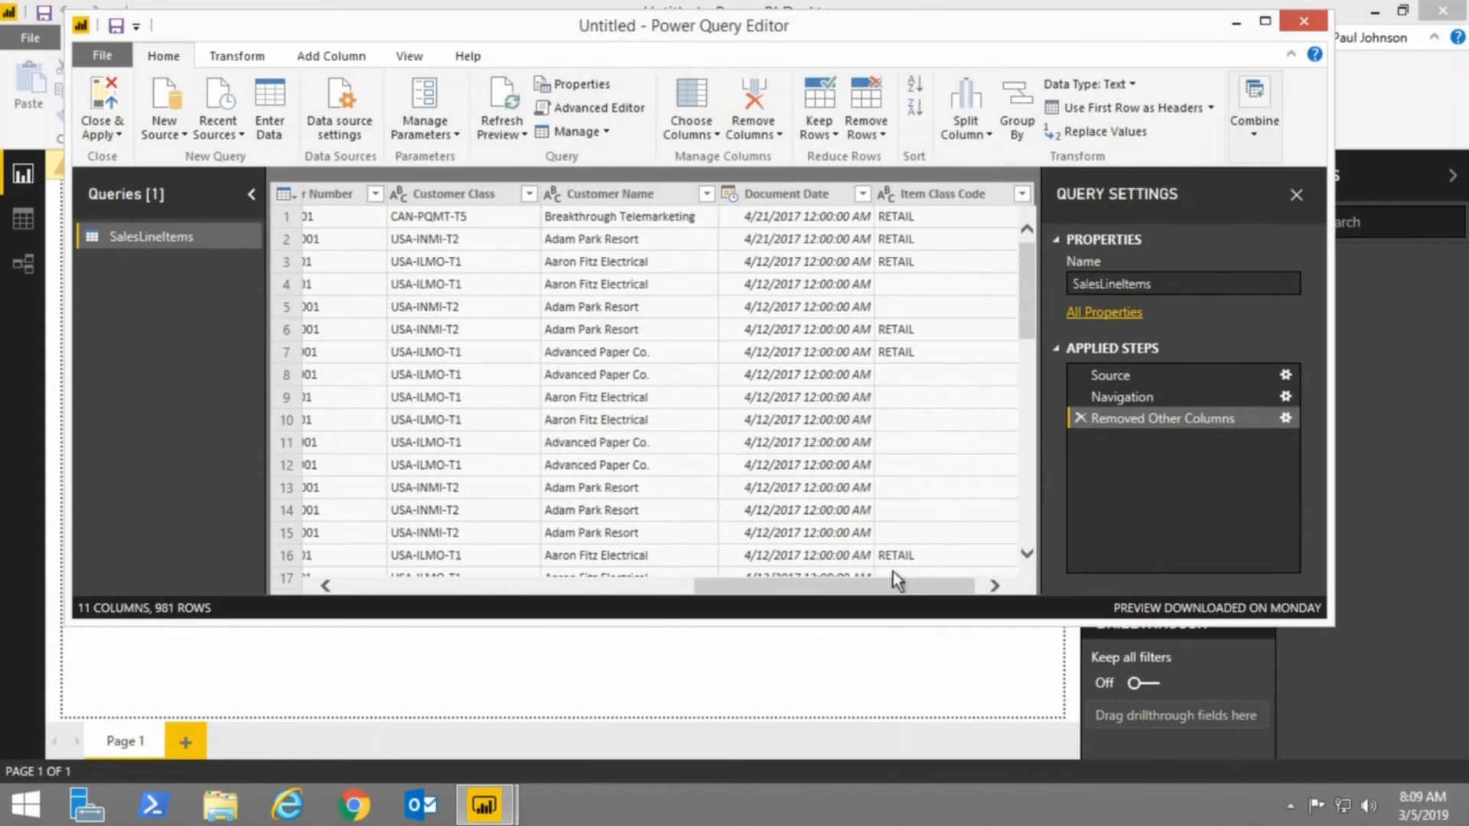
{"action": "left_click", "coordinate": [800, 193]}
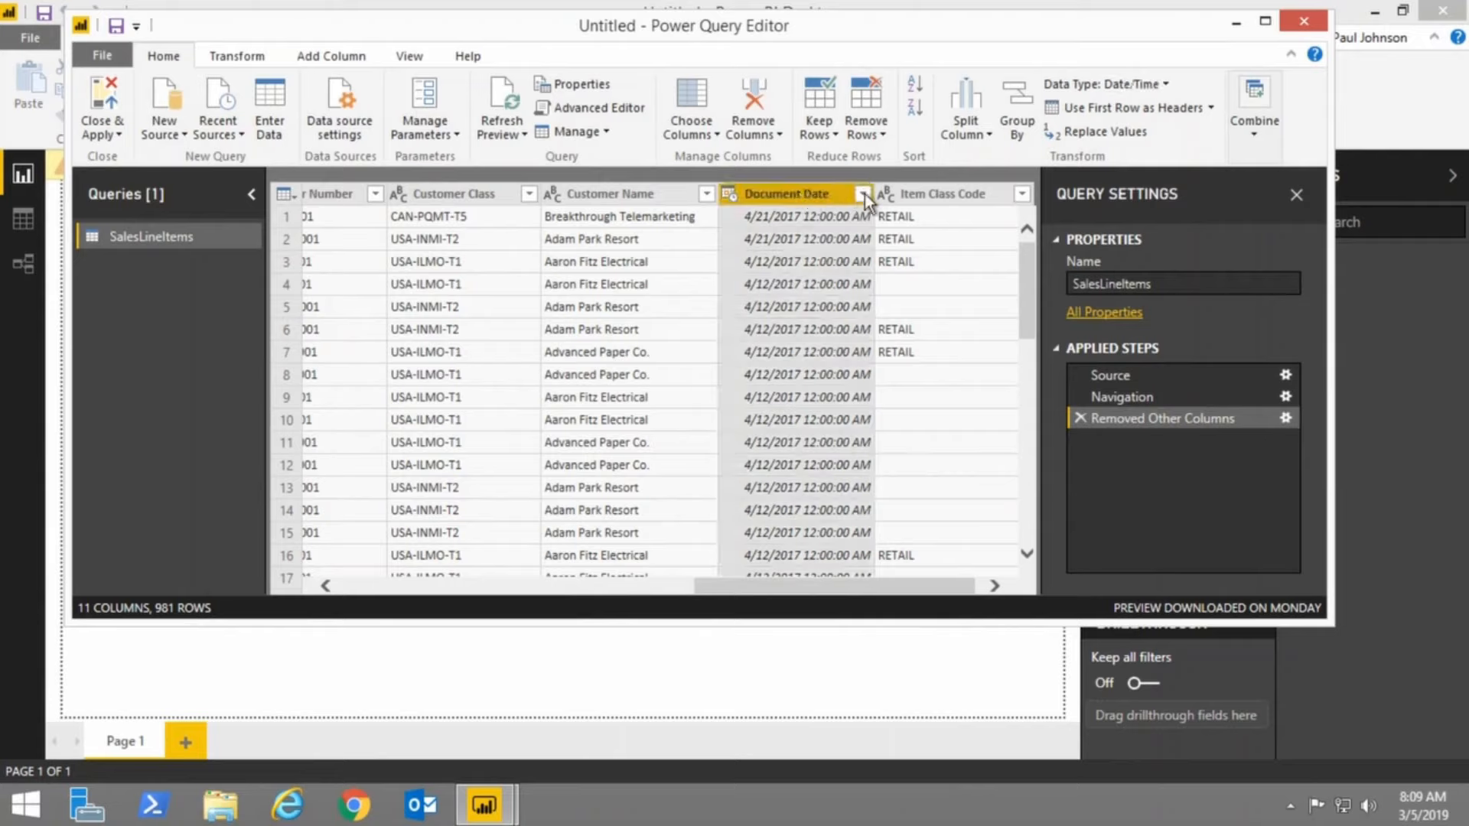
{"action": "left_click", "coordinate": [862, 194]}
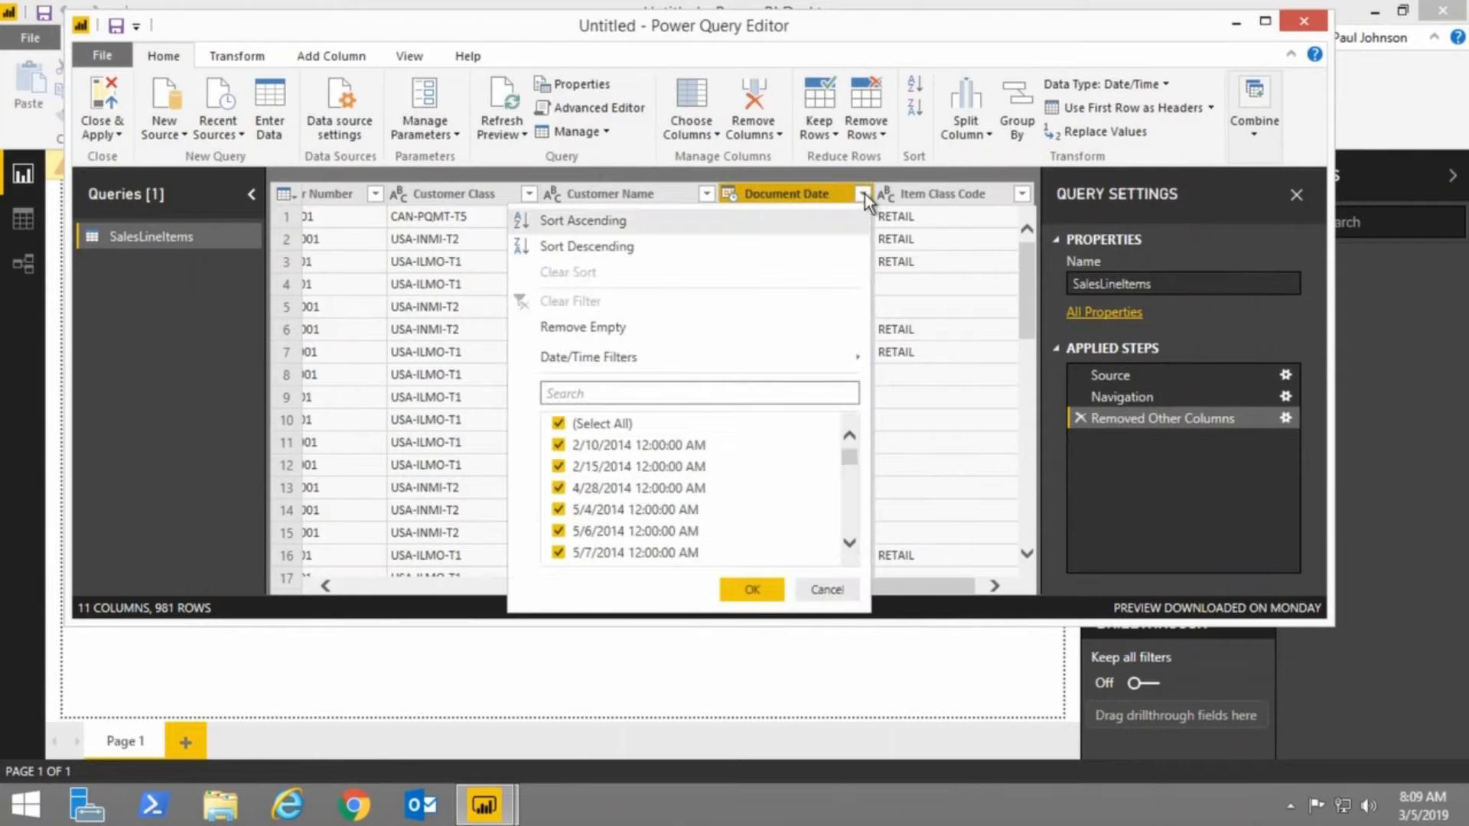
{"action": "left_click", "coordinate": [758, 218]}
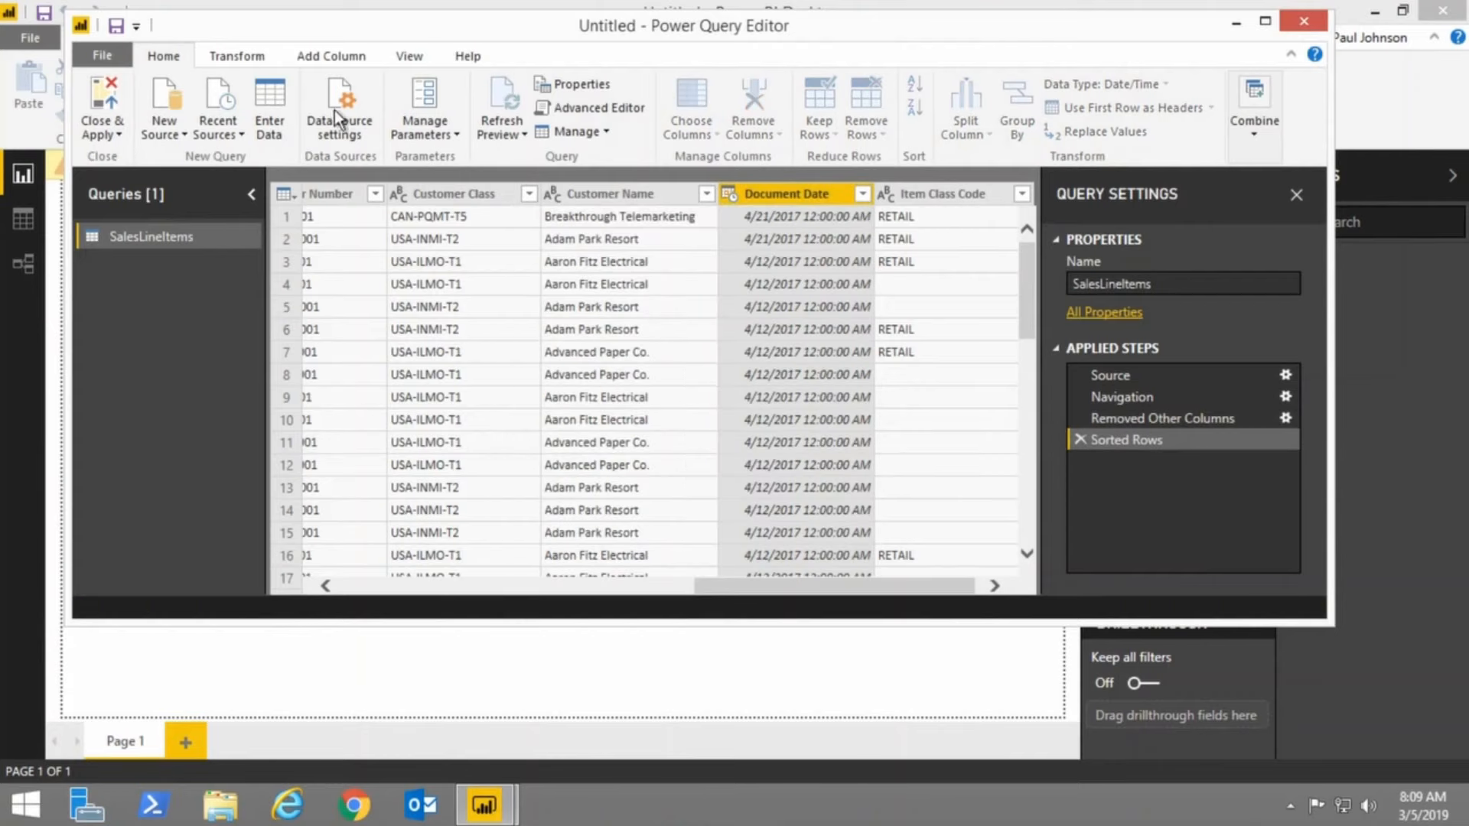
{"action": "left_click", "coordinate": [248, 61]}
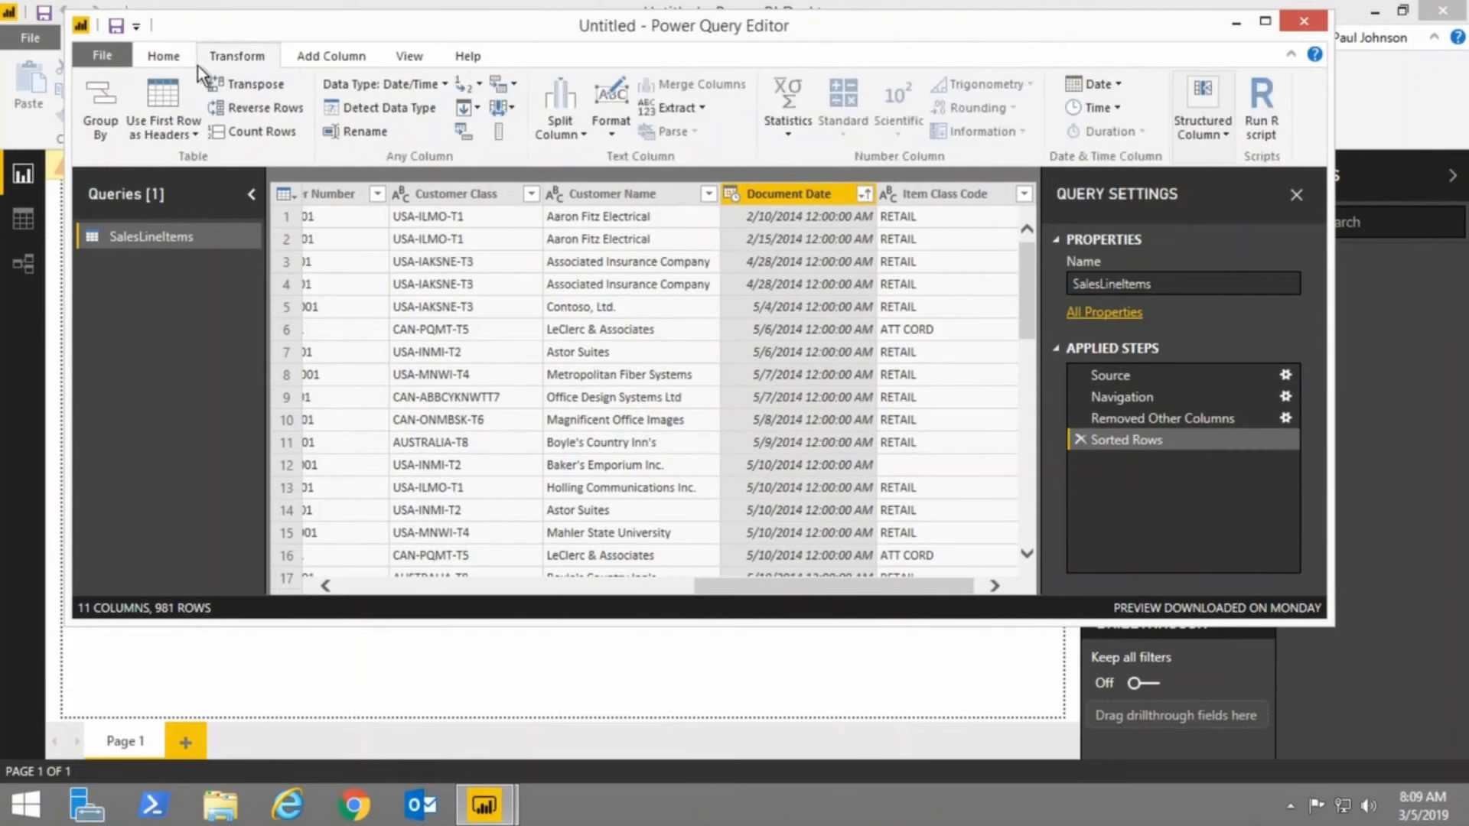
{"action": "left_click", "coordinate": [1108, 84]}
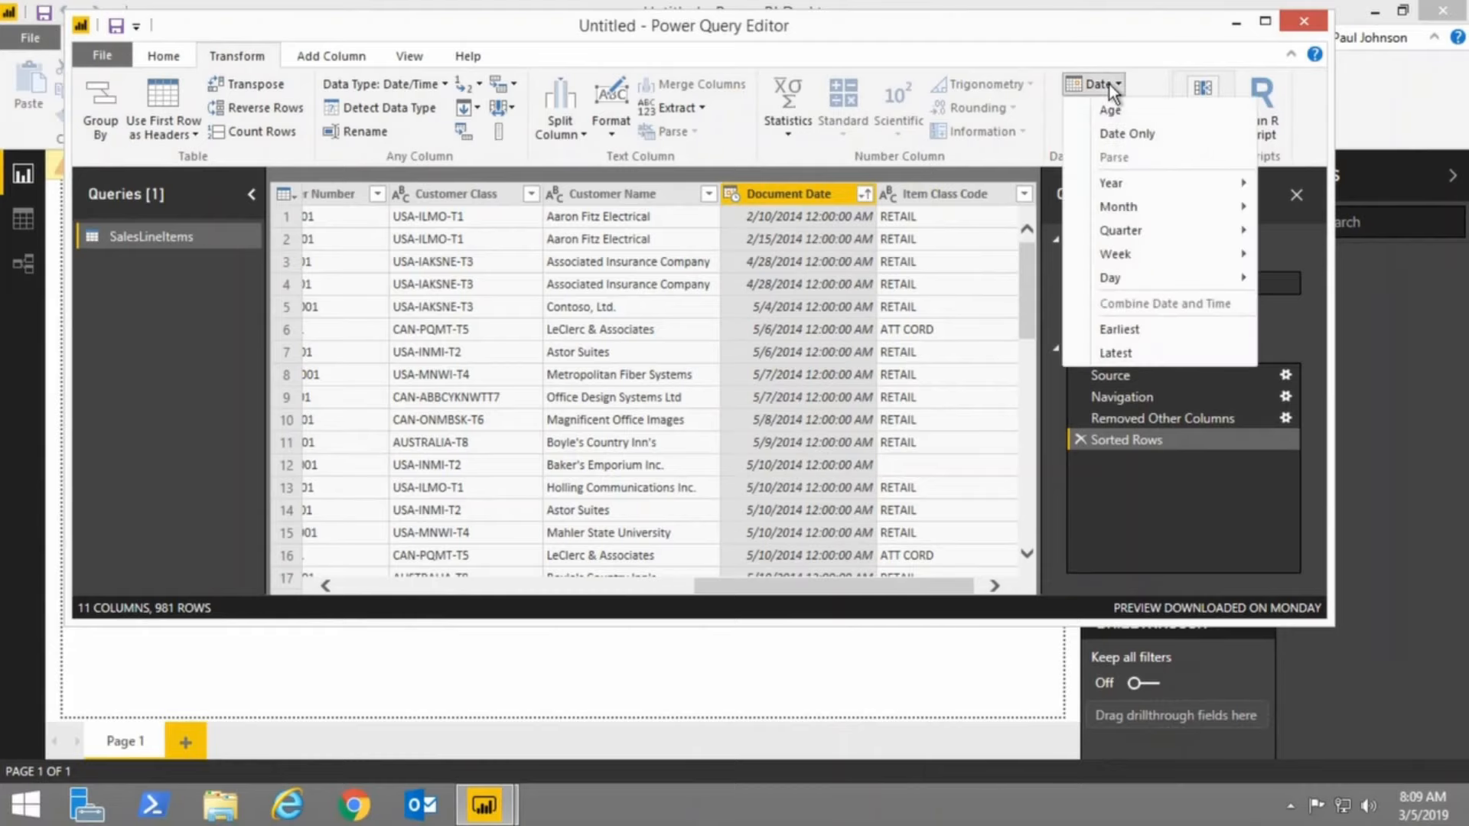
{"action": "left_click", "coordinate": [1130, 133]}
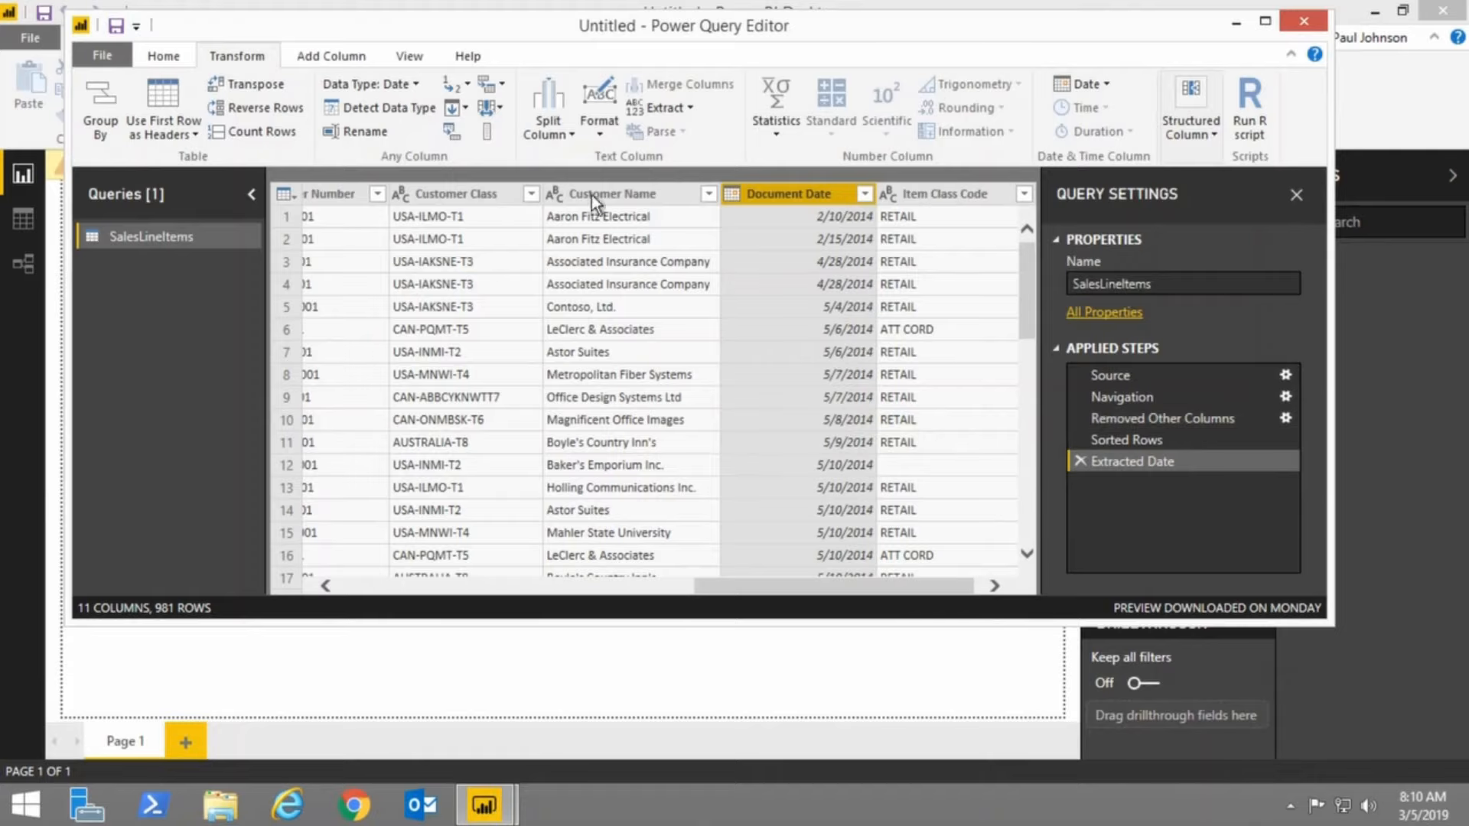
Move the SOP Number column ahead of SOP Type and filter SOP Type to only Invoice and Return rows.
{"action": "left_click_drag", "start_coordinate": [841, 590], "coordinate": [410, 617]}
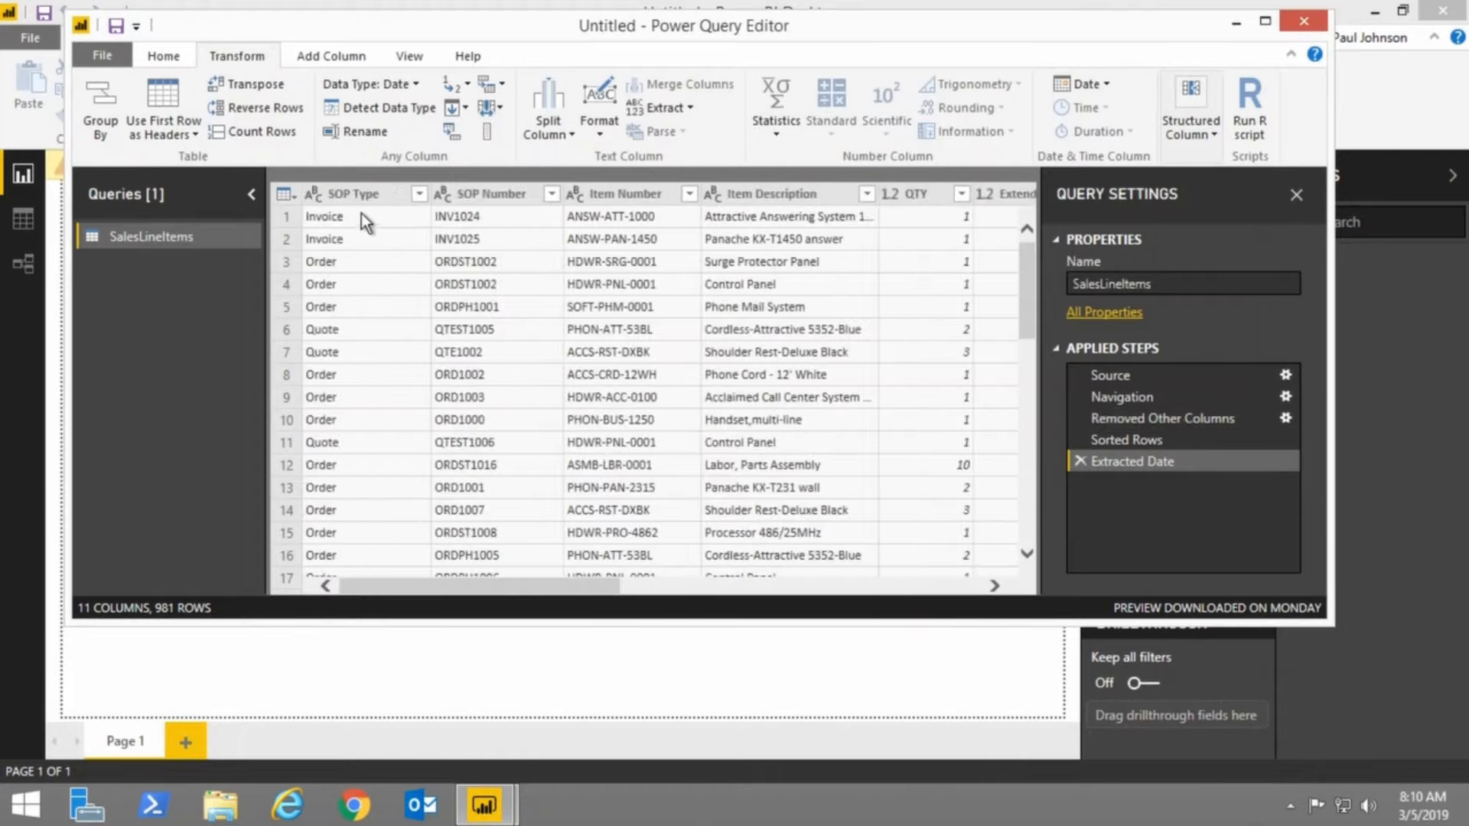
{"action": "left_click_drag", "start_coordinate": [462, 199], "coordinate": [294, 197]}
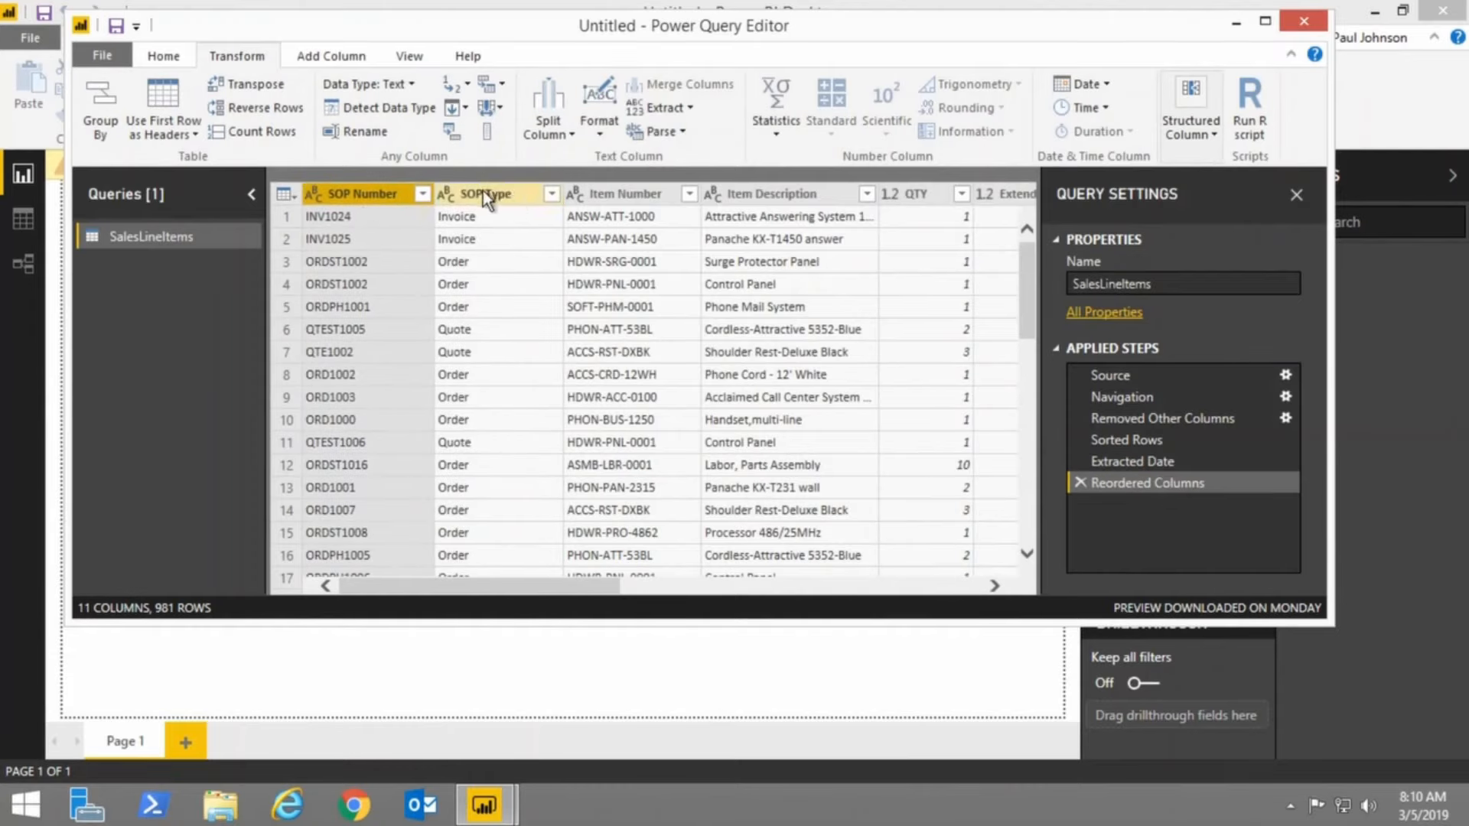
{"action": "left_click", "coordinate": [551, 194]}
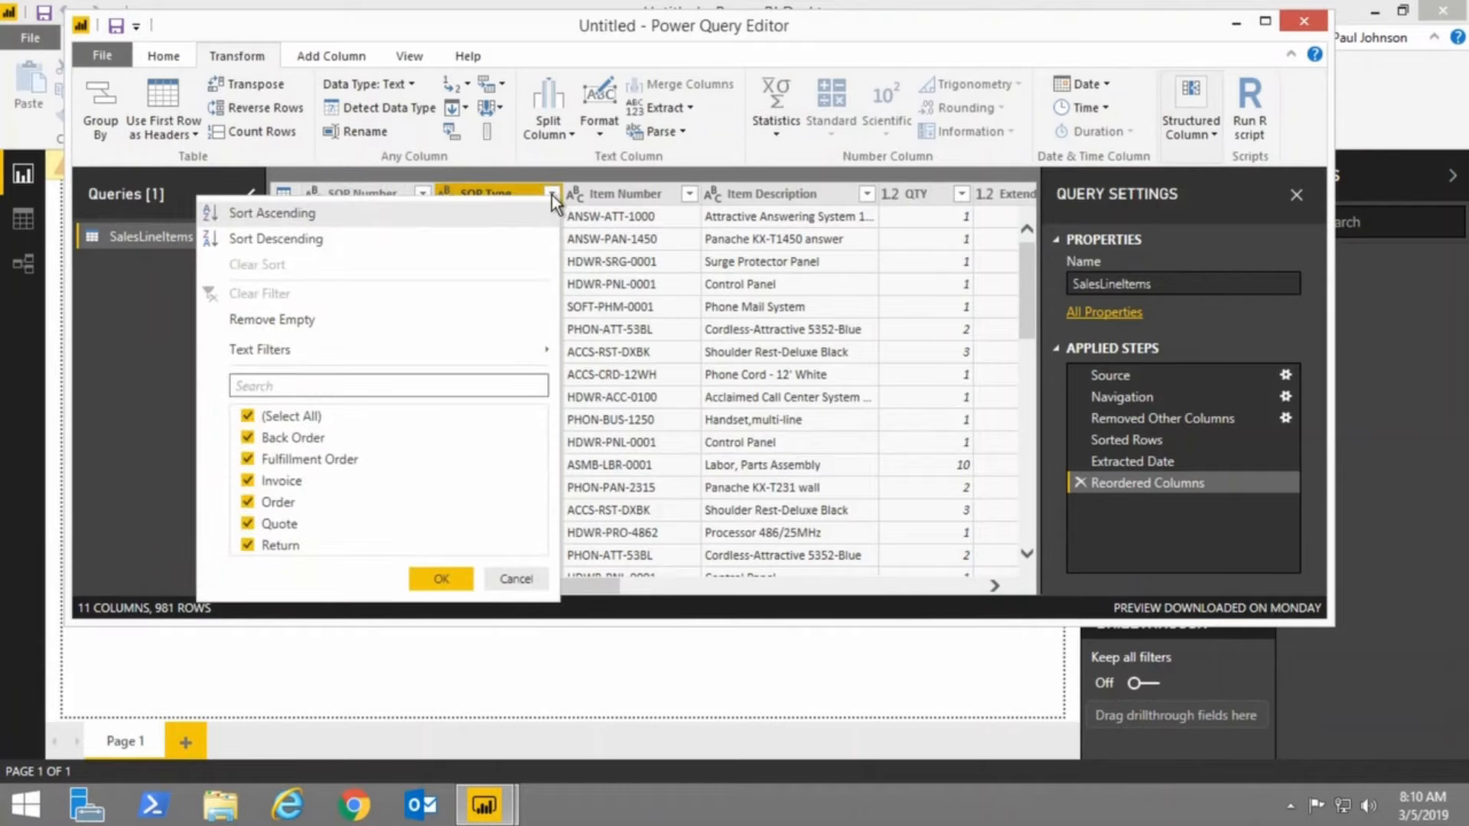
{"action": "left_click", "coordinate": [247, 416]}
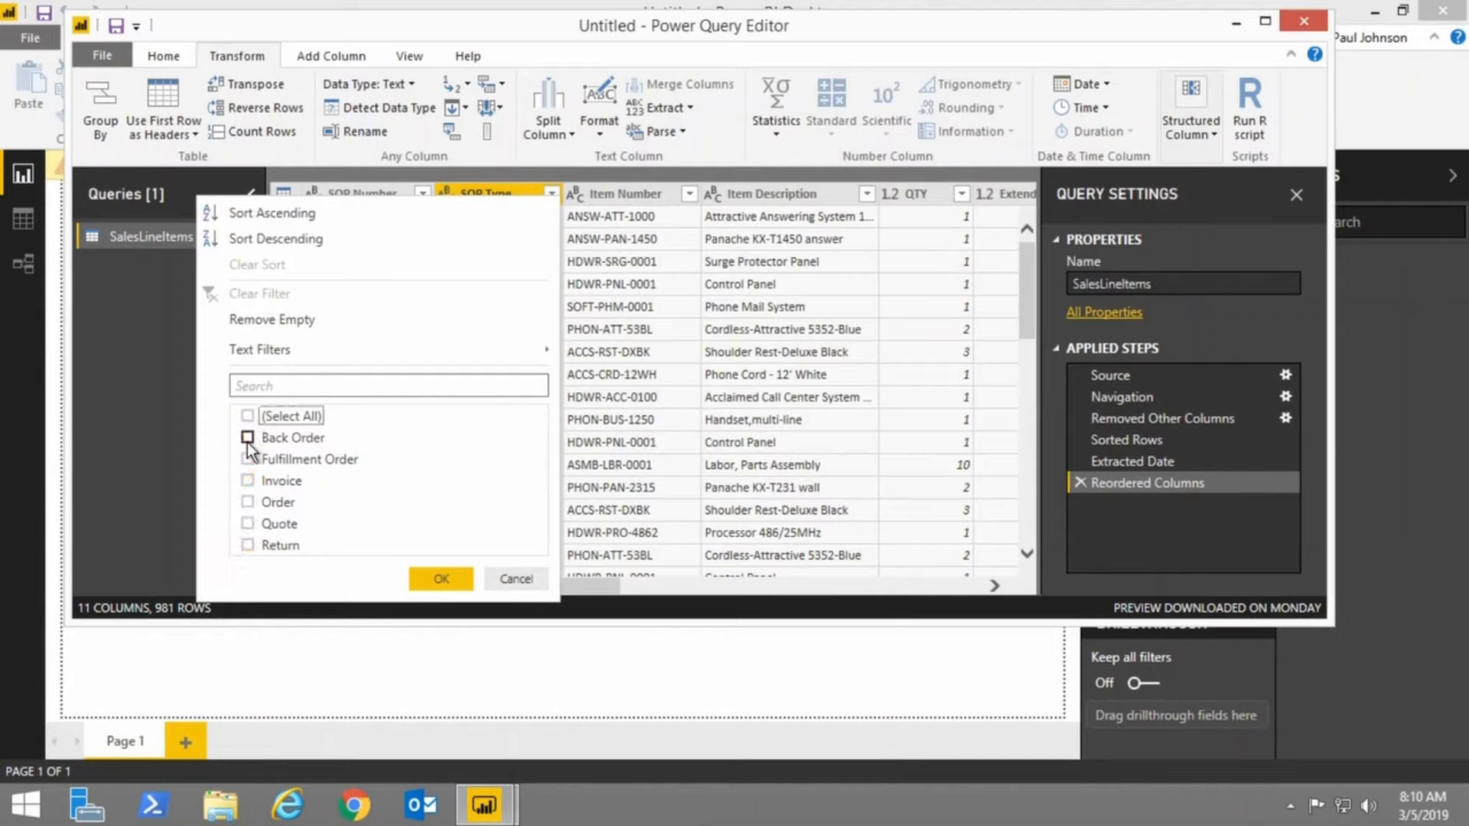
{"action": "left_click", "coordinate": [248, 482]}
{"action": "left_click", "coordinate": [247, 545]}
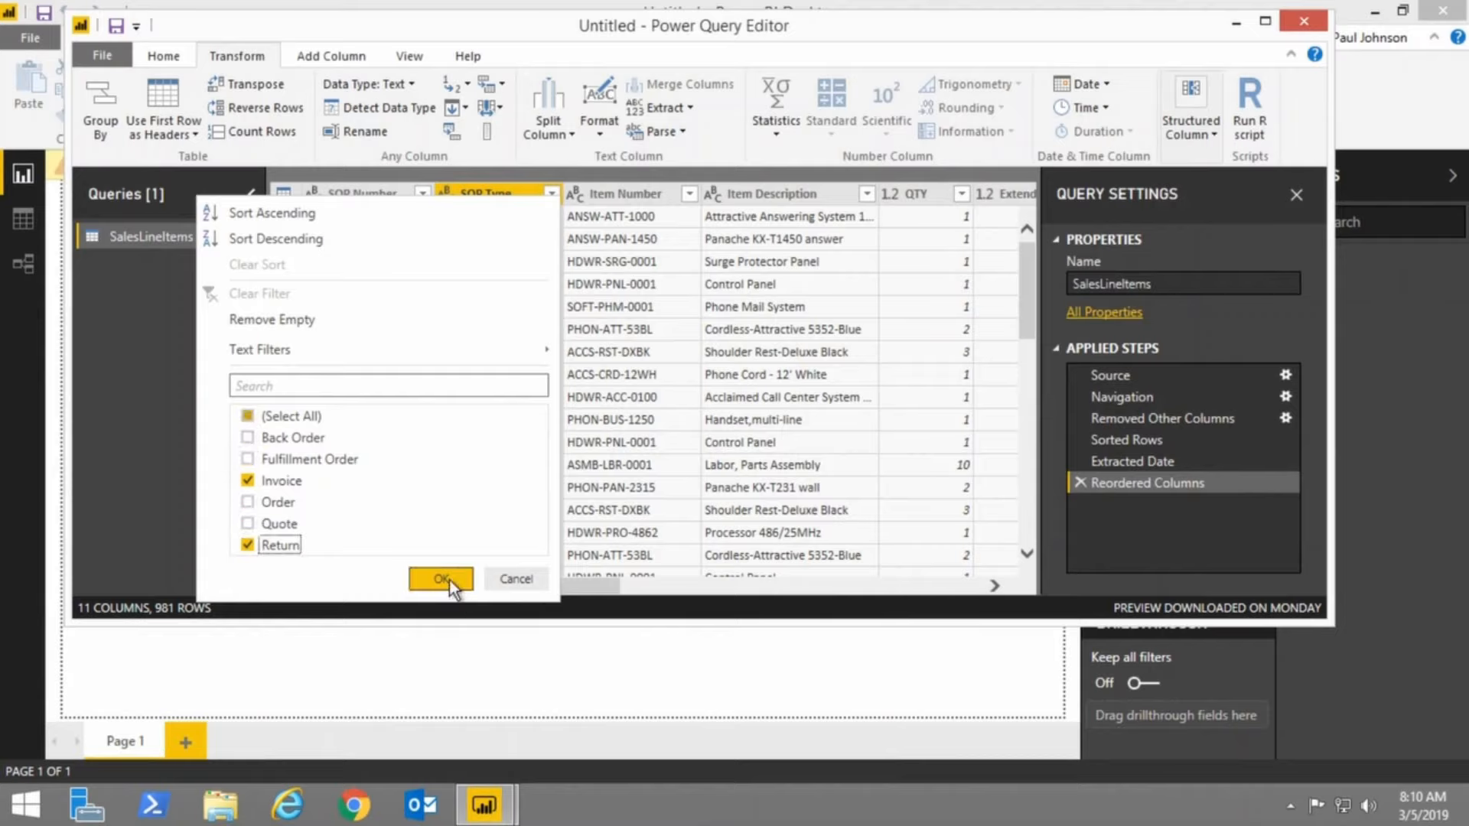
{"action": "left_click", "coordinate": [441, 579]}
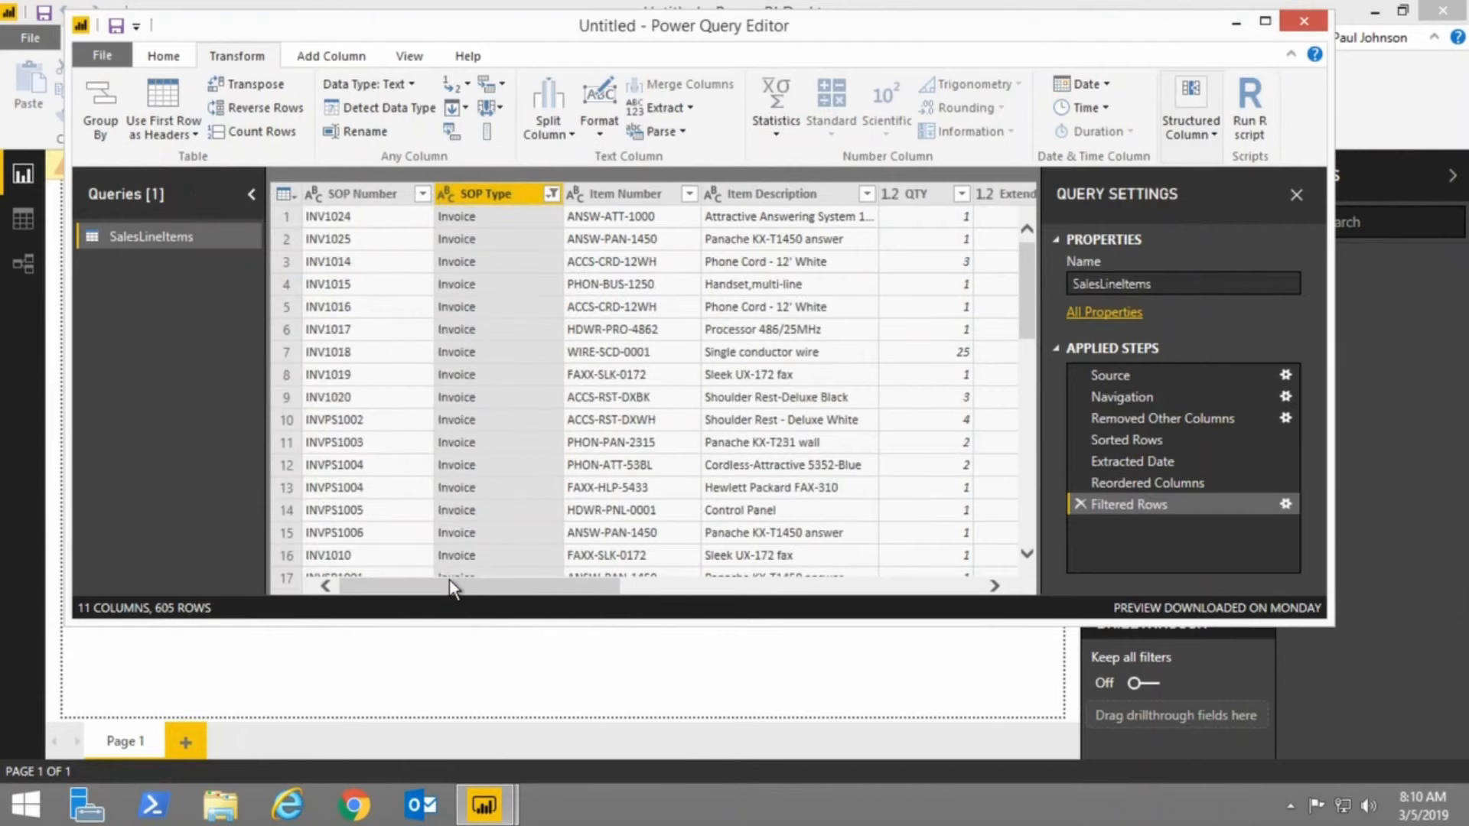
Exclude Invoice from the SOP Type filter so that only Return rows are kept.
{"action": "left_click", "coordinate": [556, 196]}
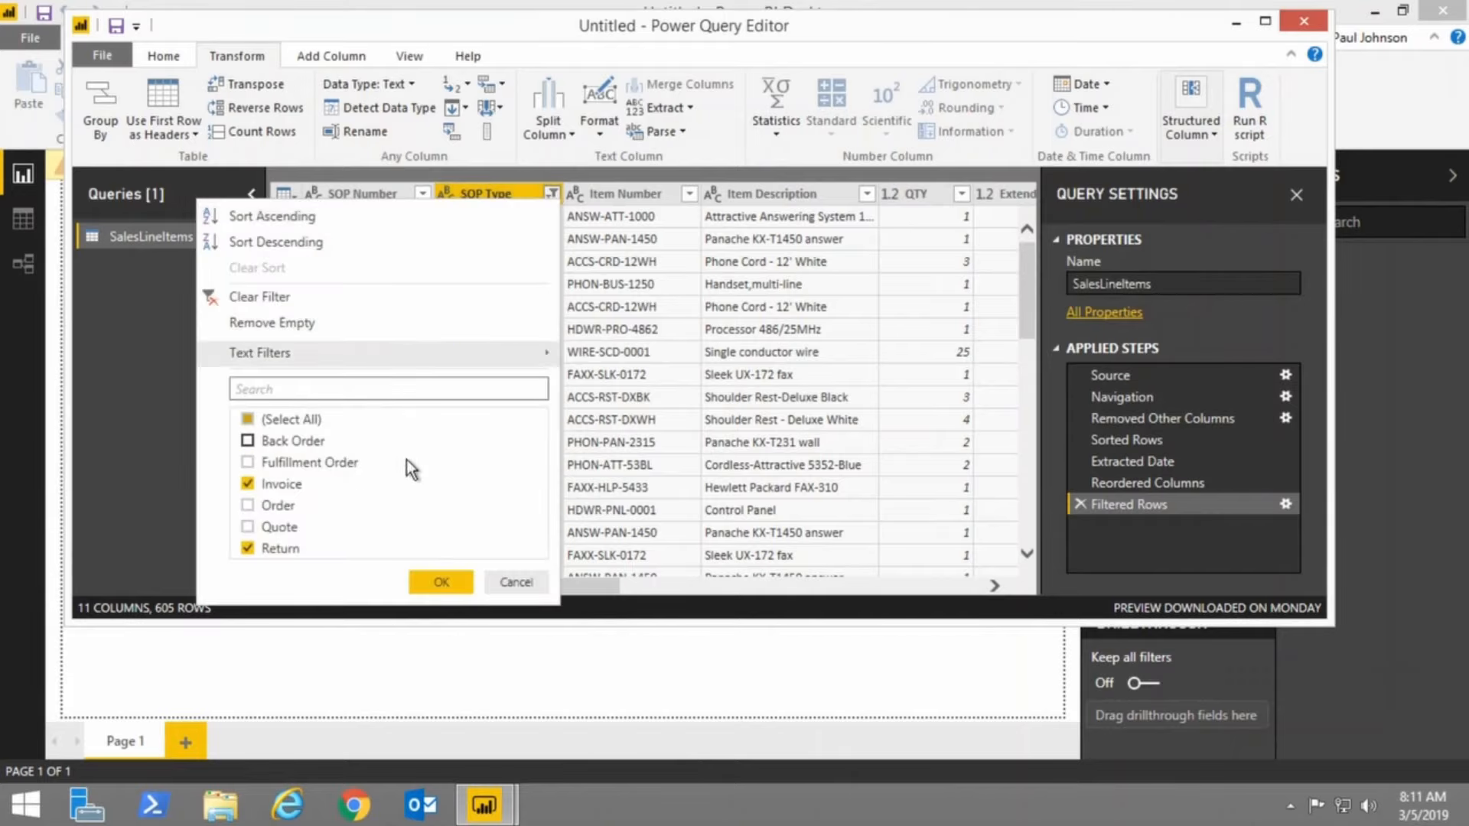
{"action": "left_click", "coordinate": [246, 483]}
{"action": "left_click", "coordinate": [436, 580]}
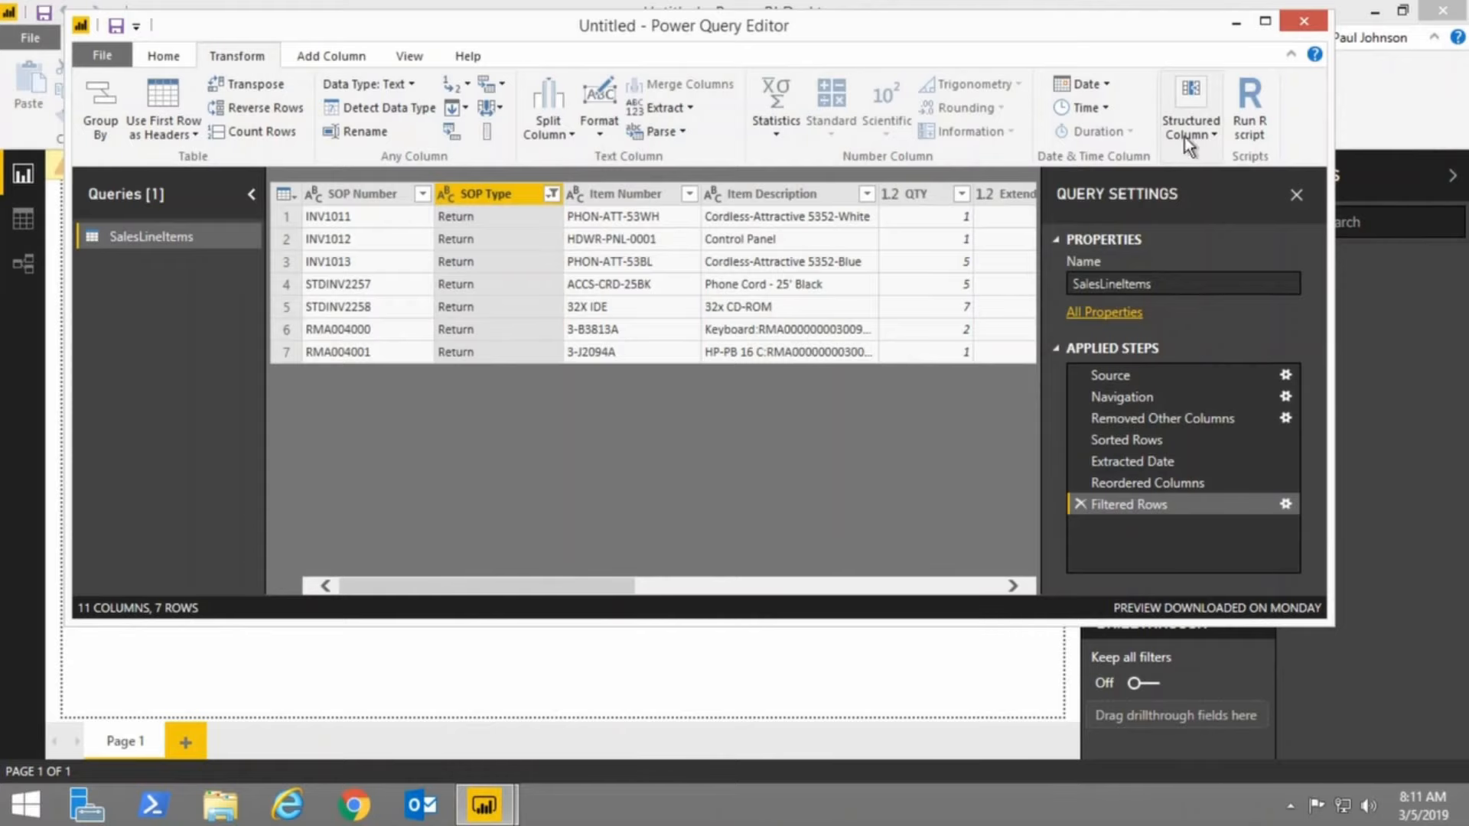
Maximize the query editor window and include Invoice rows alongside Return in the SOP Type filter.
{"action": "left_click", "coordinate": [1265, 21]}
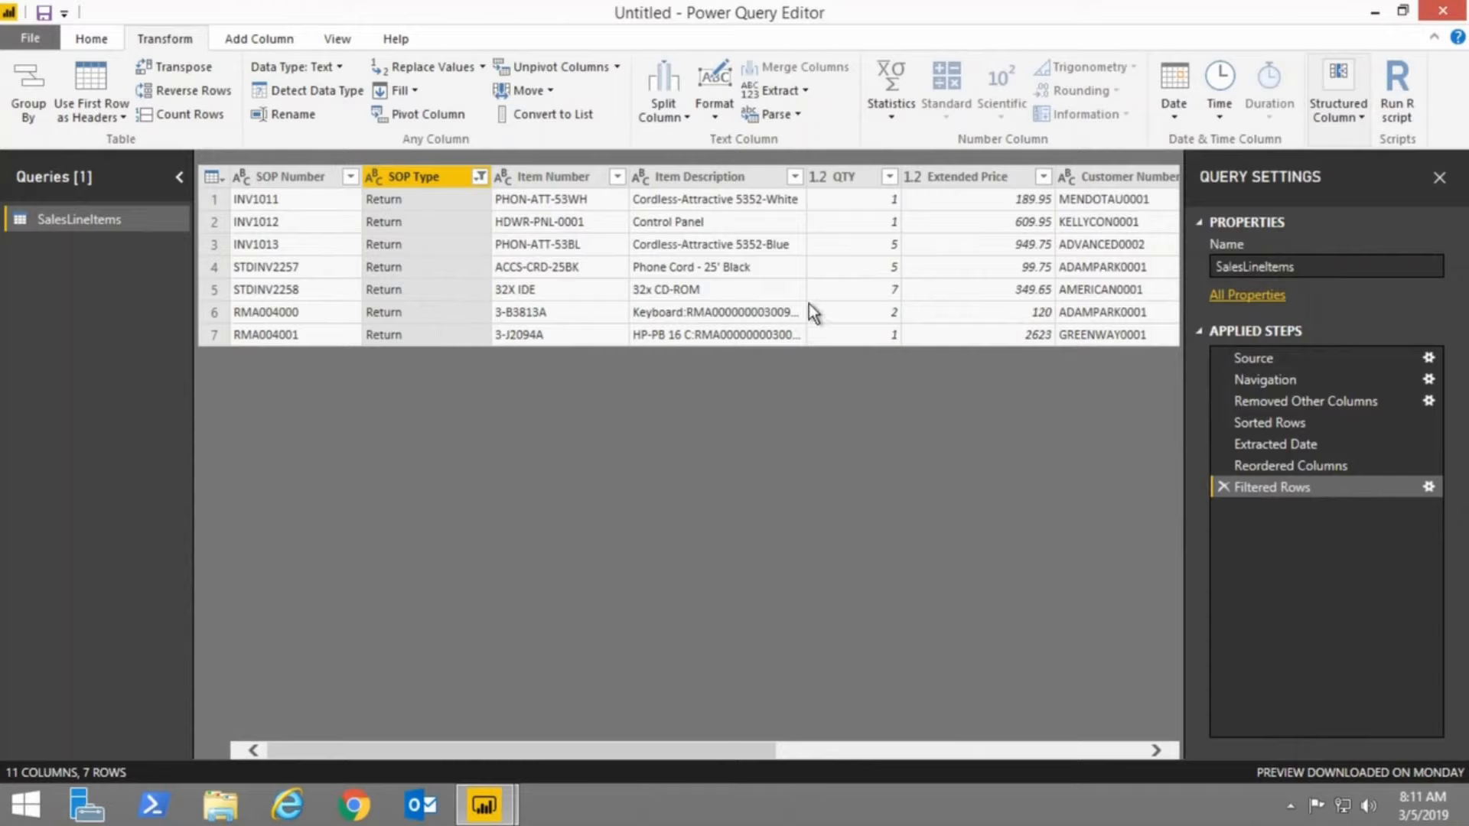
{"action": "left_click", "coordinate": [479, 178]}
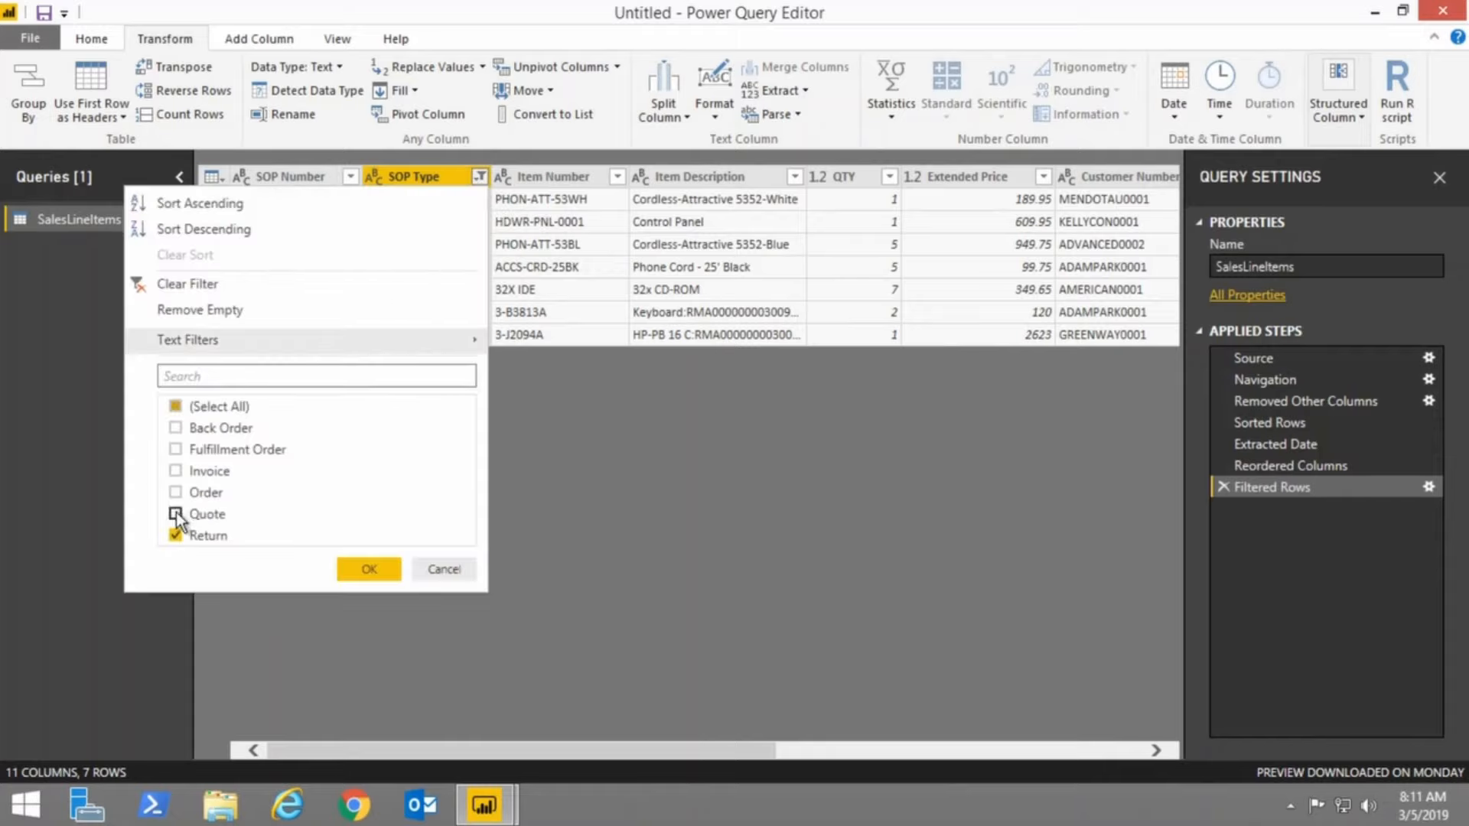
{"action": "left_click", "coordinate": [175, 471]}
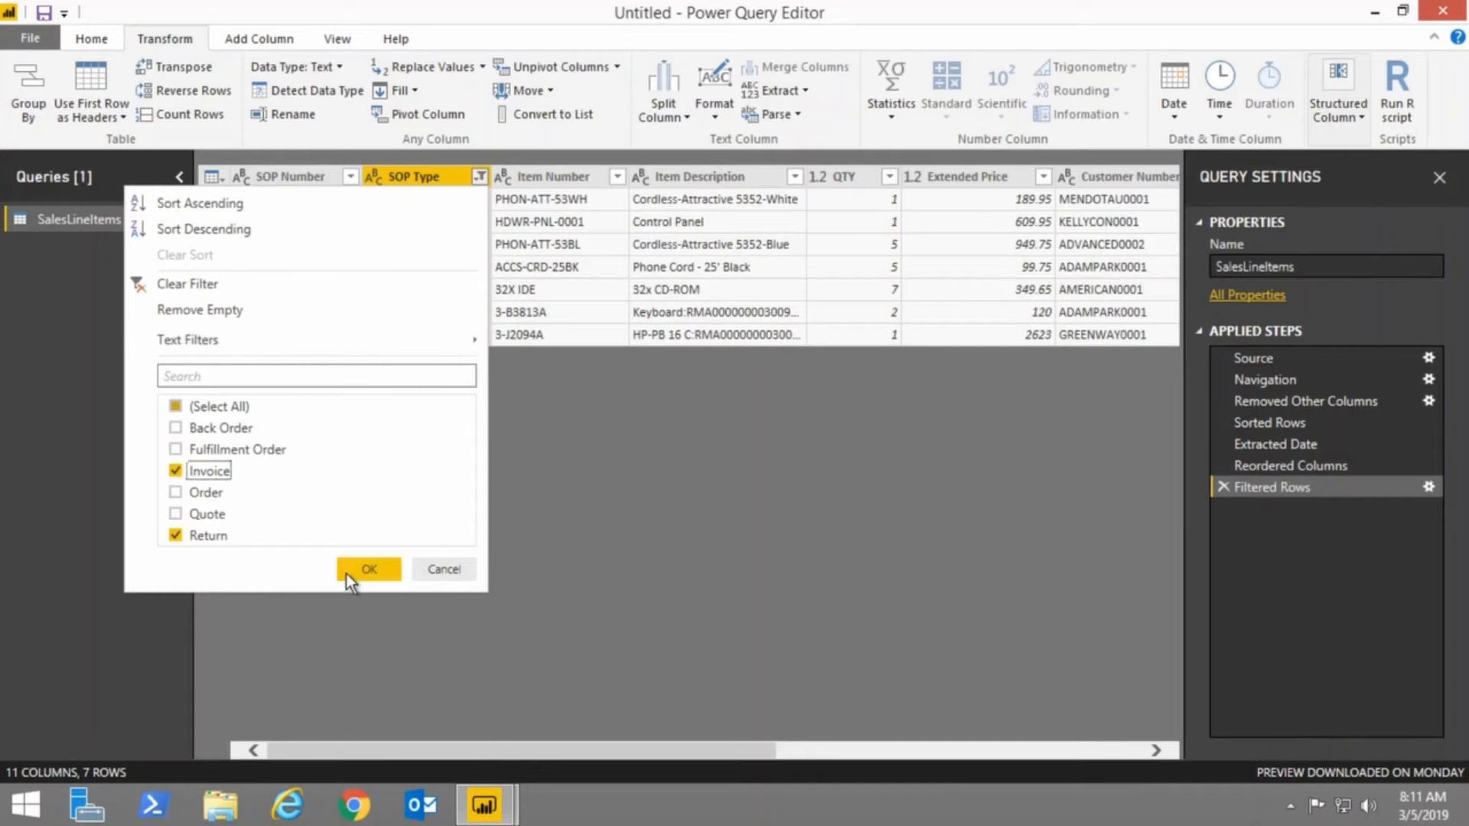
{"action": "left_click", "coordinate": [360, 570]}
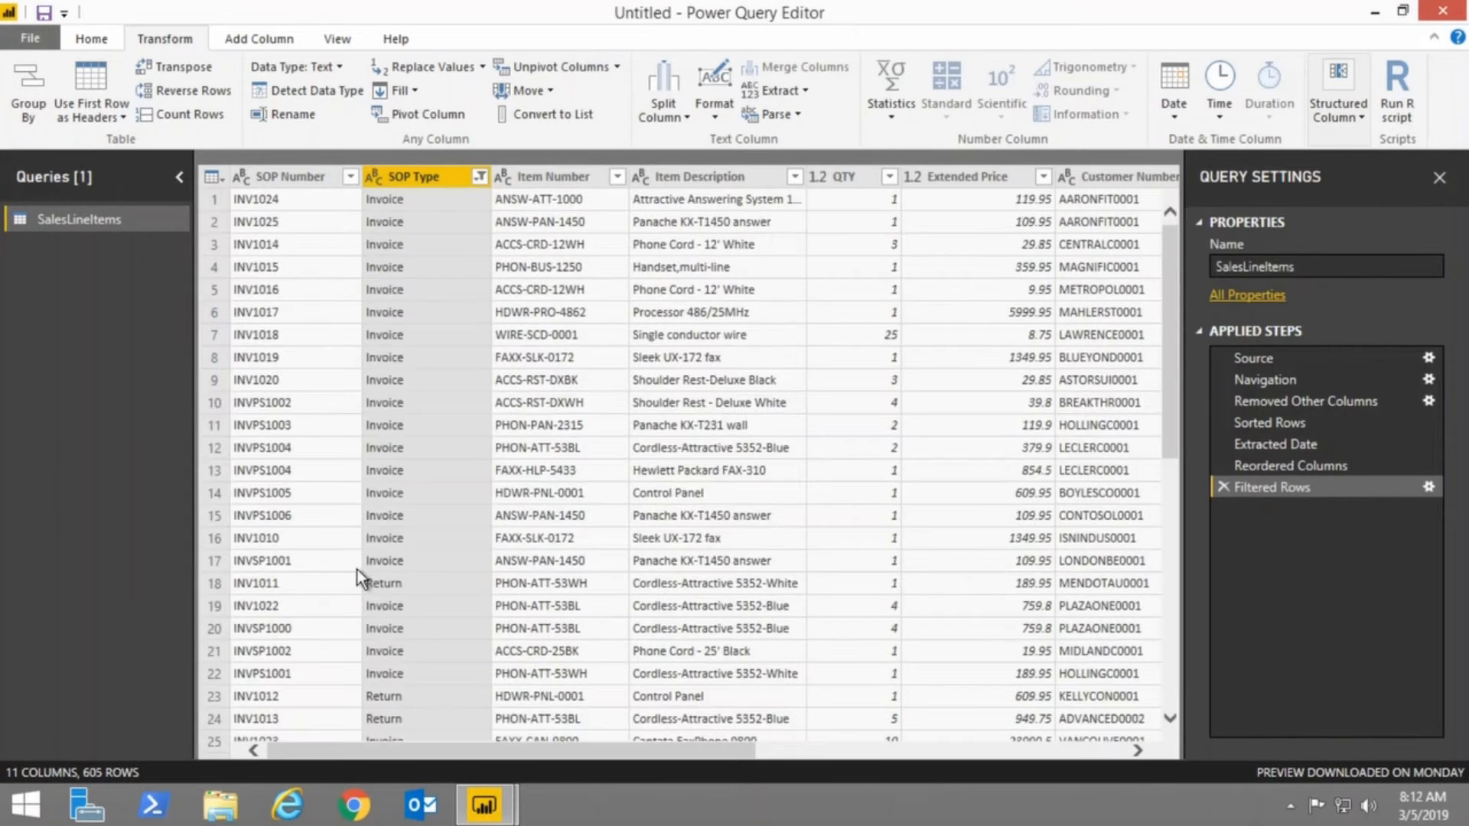
Narrow the SOP Type filter in SalesLineItems to Return rows only by excluding Invoice.
{"action": "left_click", "coordinate": [479, 176]}
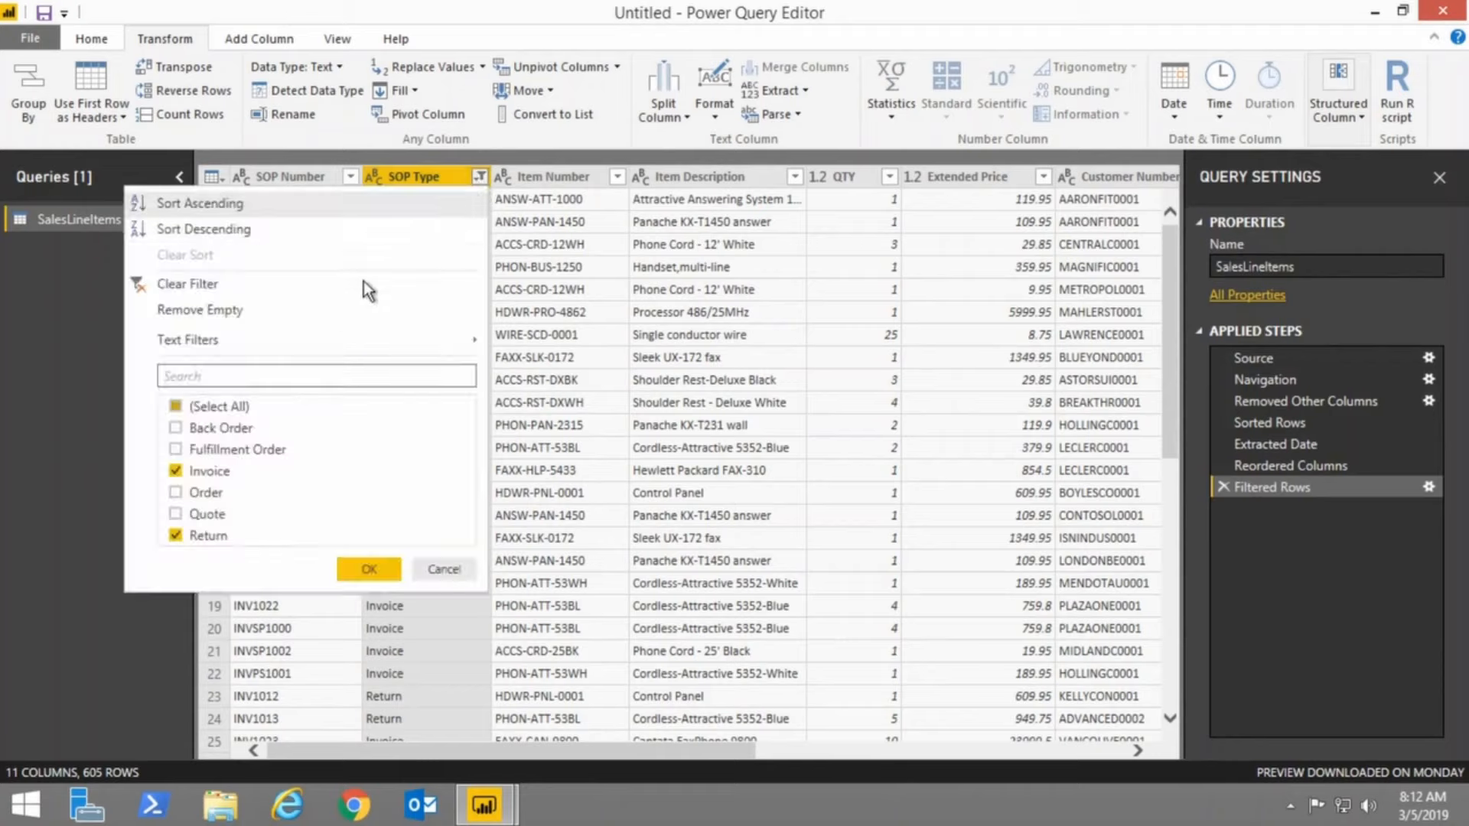
{"action": "left_click", "coordinate": [182, 472]}
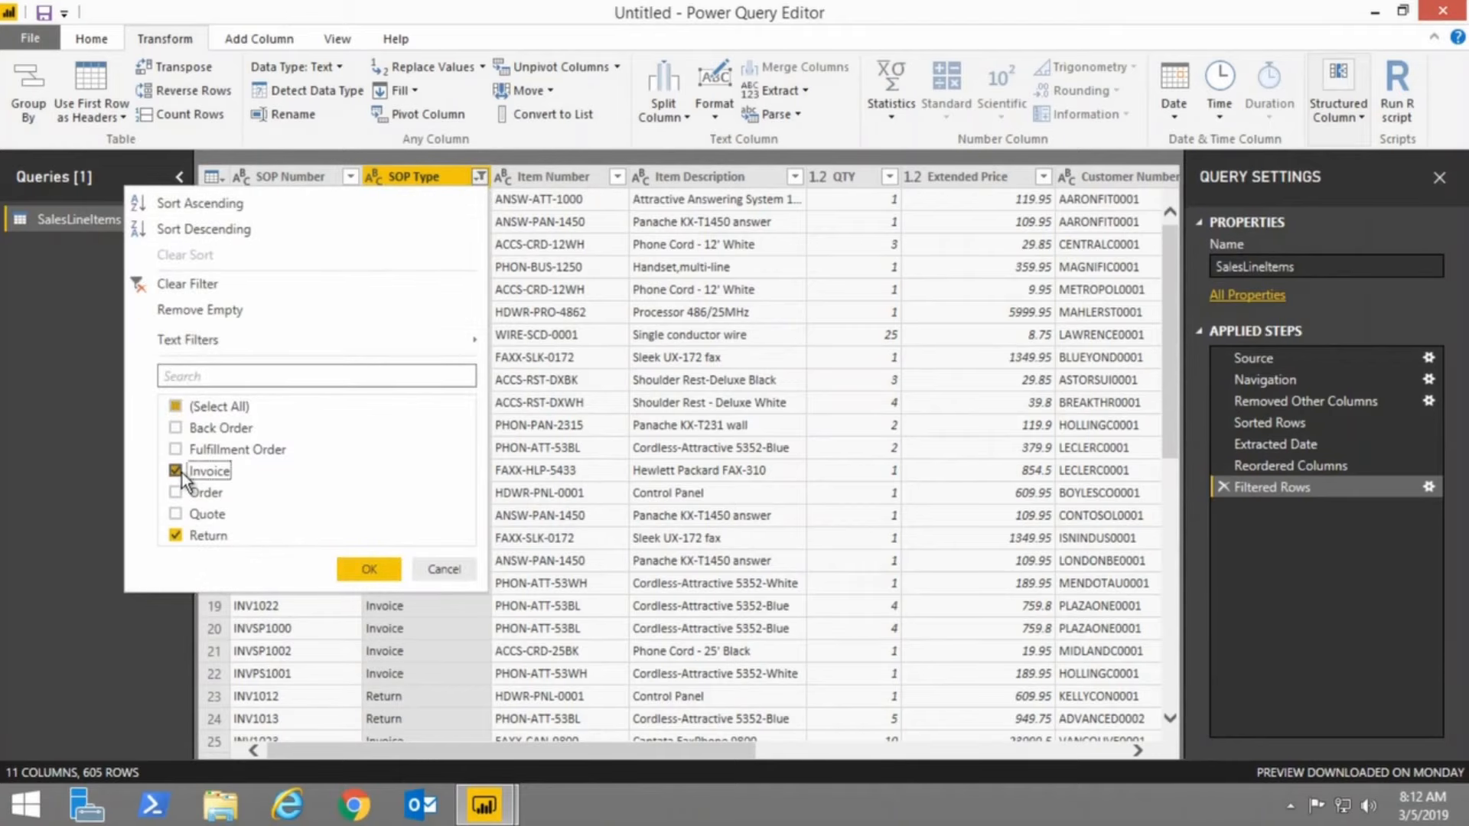
{"action": "left_click", "coordinate": [354, 571]}
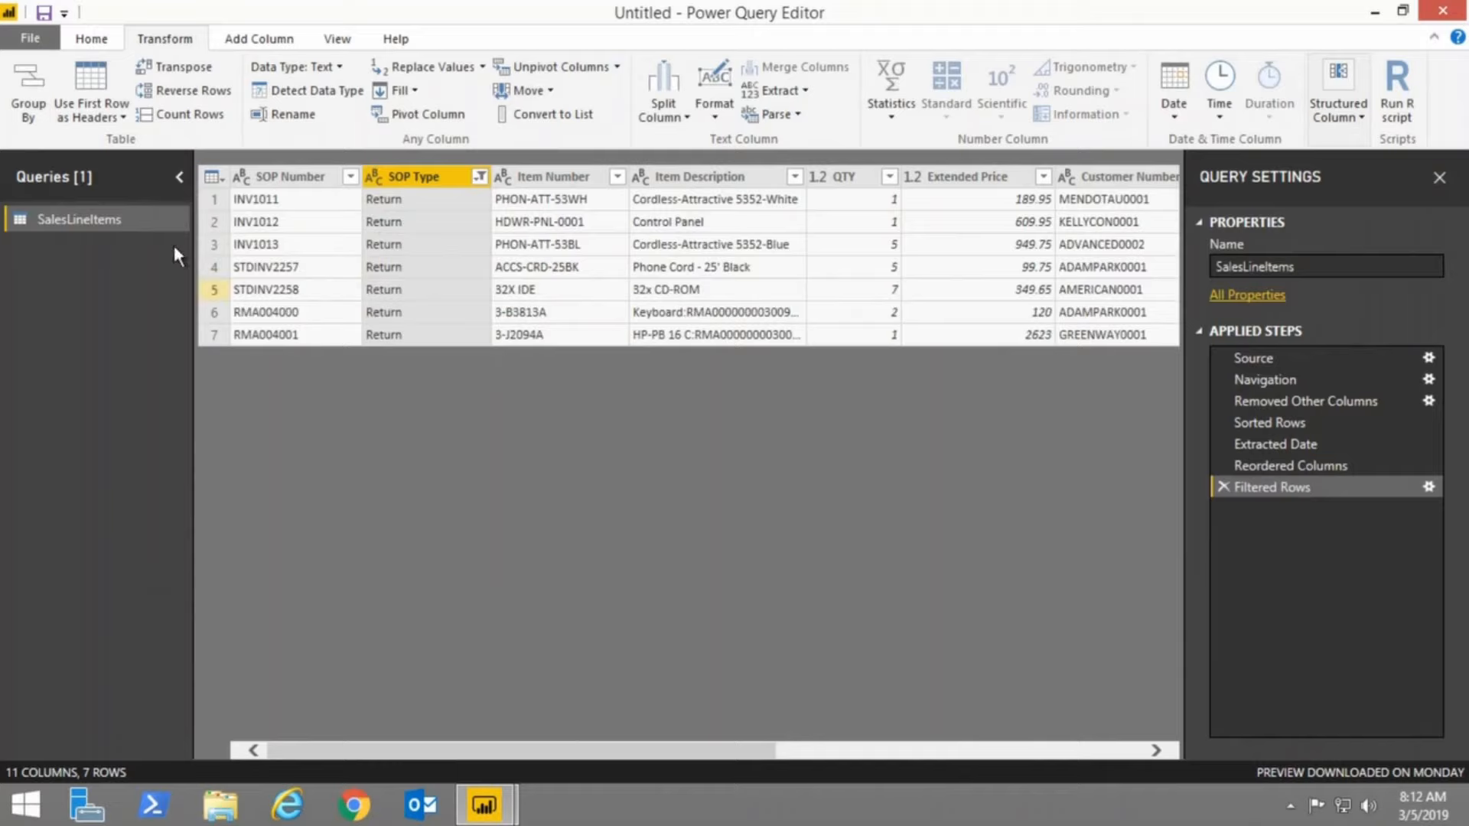
Copy and paste the SalesLineItems query, and rename the pasted copy as returns.
{"action": "right_click", "coordinate": [122, 229]}
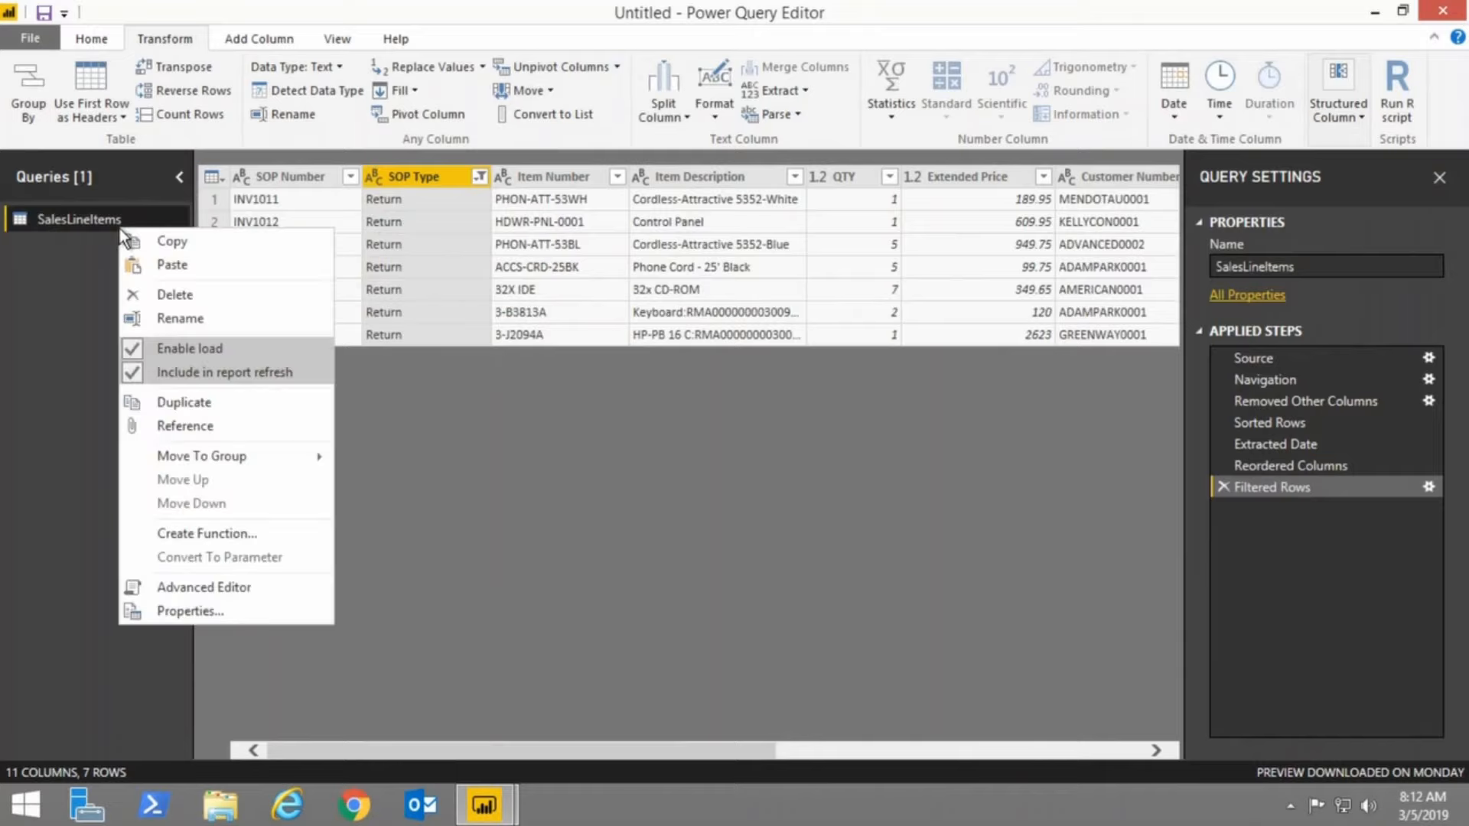
{"action": "left_click", "coordinate": [163, 243]}
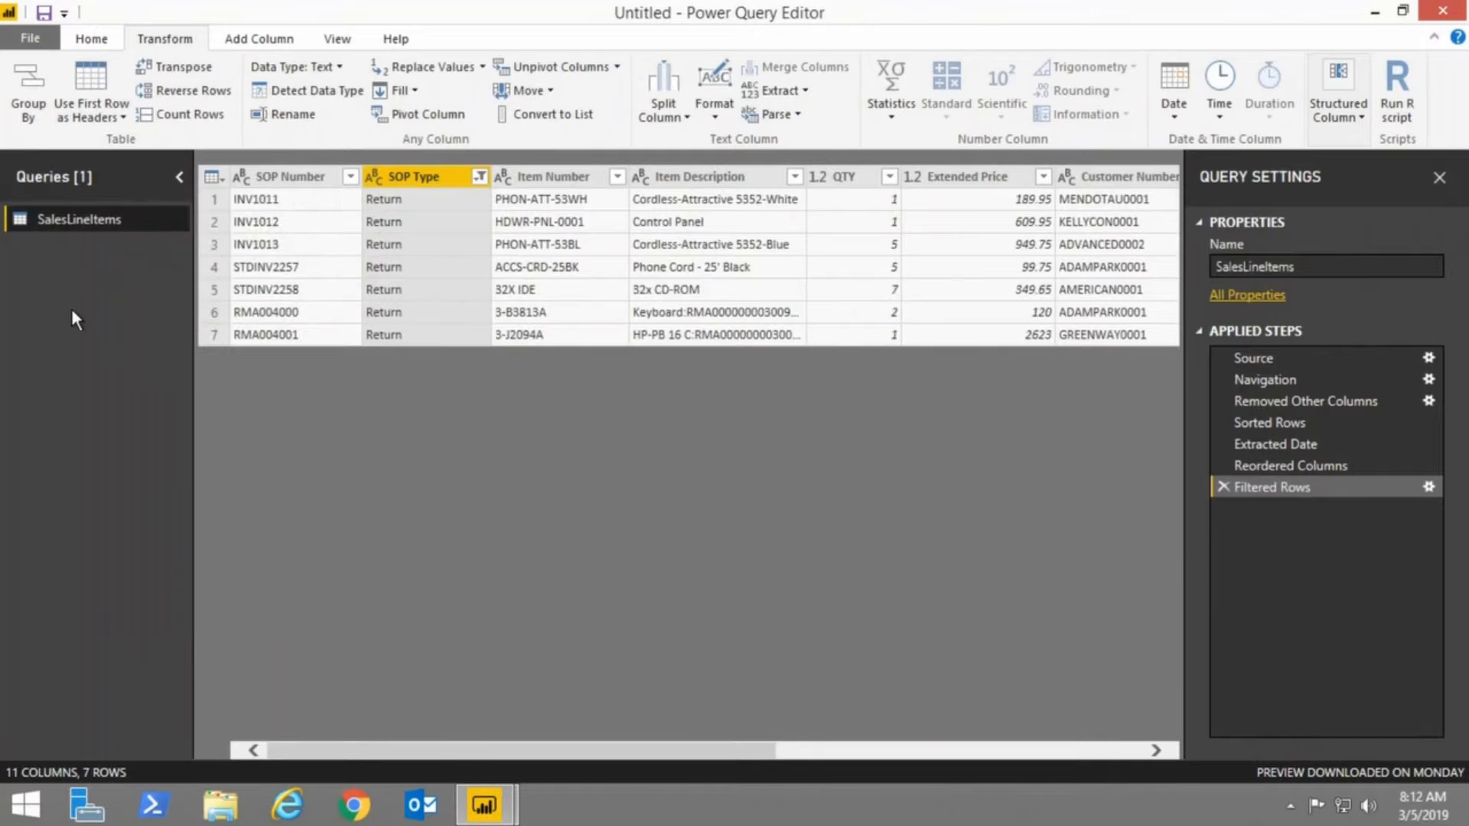
{"action": "right_click", "coordinate": [72, 311]}
{"action": "left_click", "coordinate": [125, 322]}
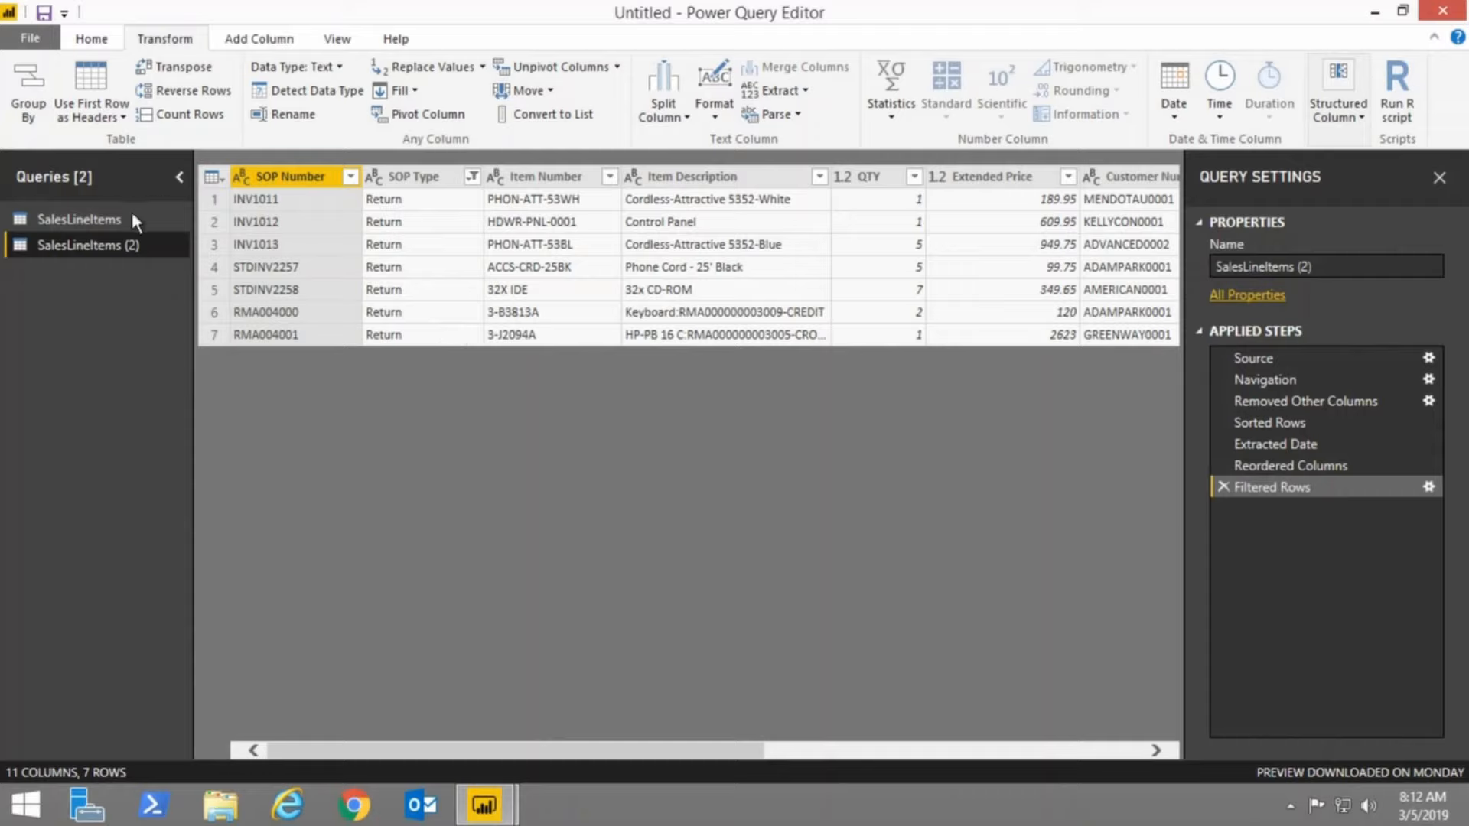
{"action": "left_click", "coordinate": [109, 218]}
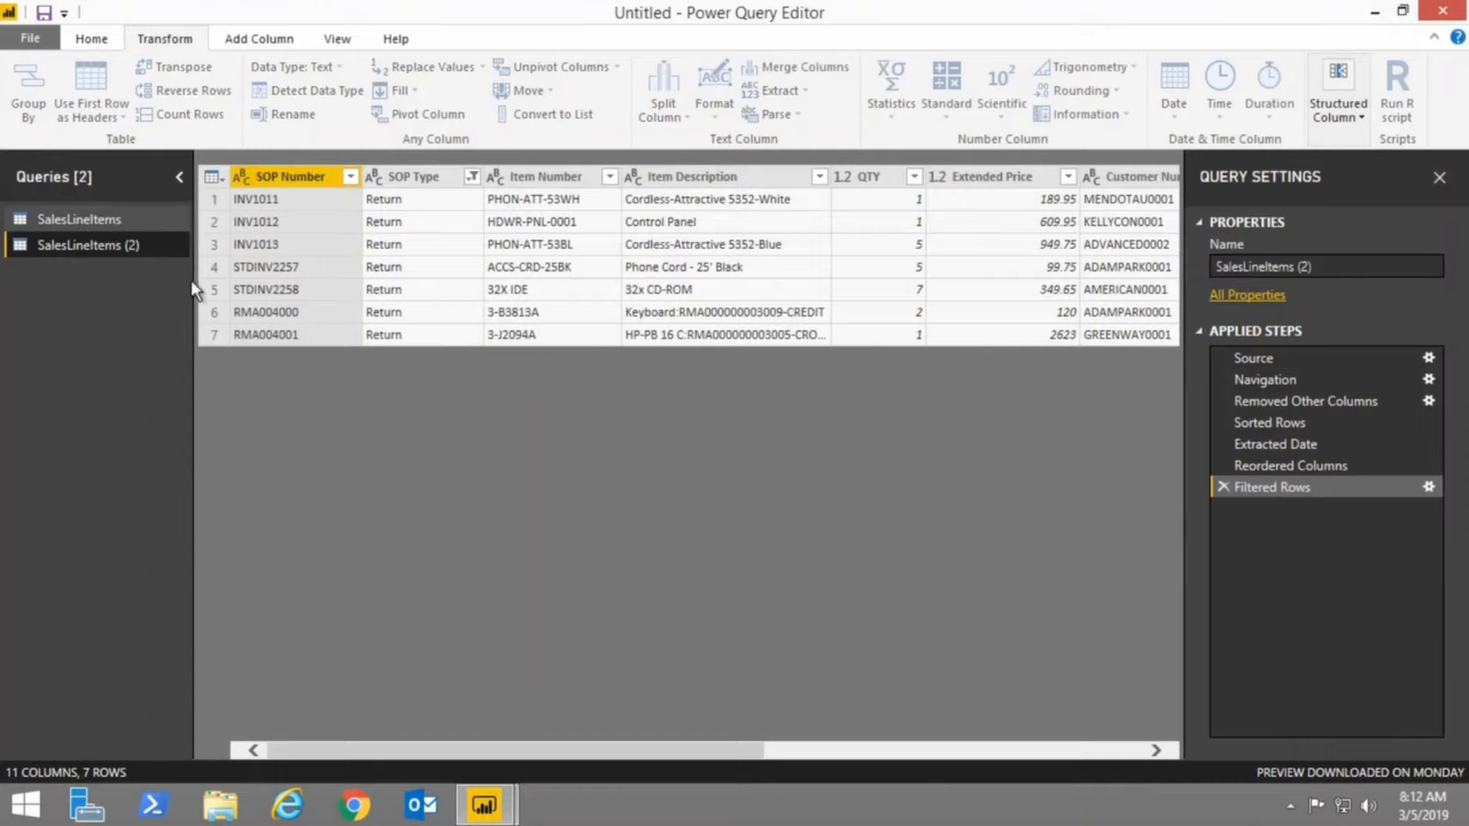
{"action": "left_click", "coordinate": [116, 225]}
{"action": "double_click", "coordinate": [112, 246]}
{"action": "type", "text": "returns"}
{"action": "key", "text": "Return"}
Multiply the QTY column of the returns query by -1.
{"action": "left_click", "coordinate": [869, 177]}
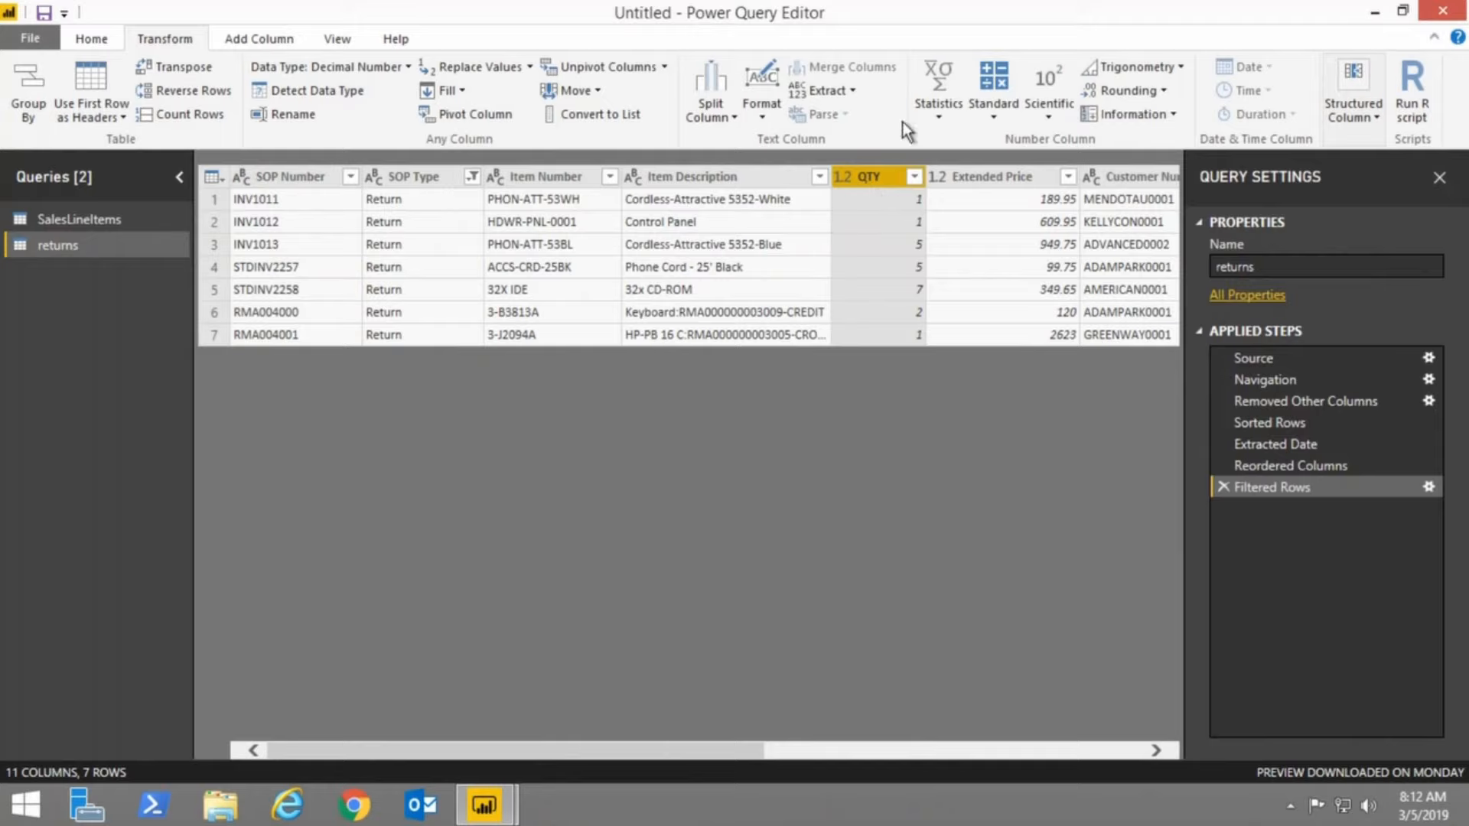
{"action": "left_click", "coordinate": [988, 105]}
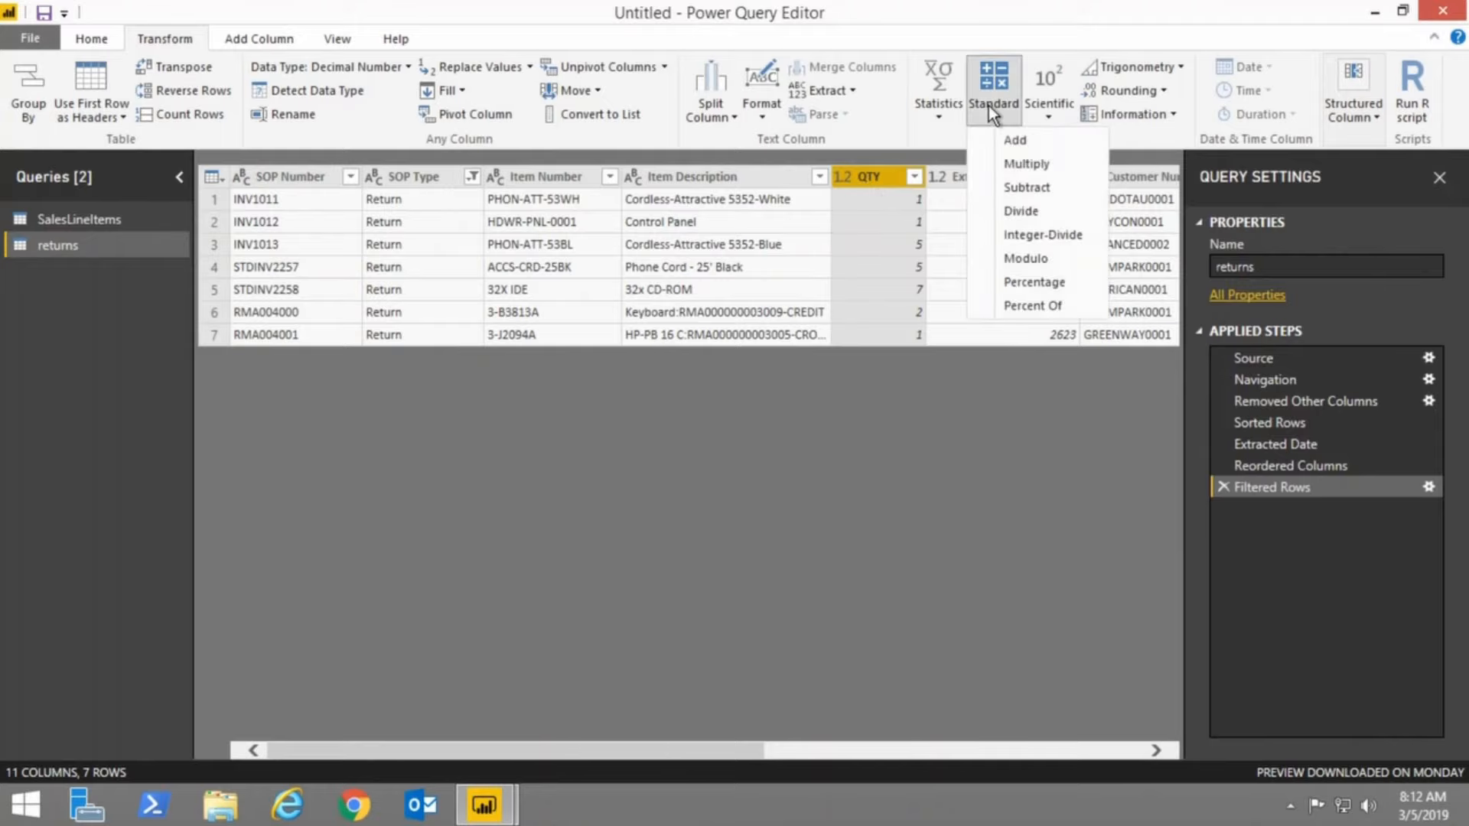
{"action": "left_click", "coordinate": [1009, 161]}
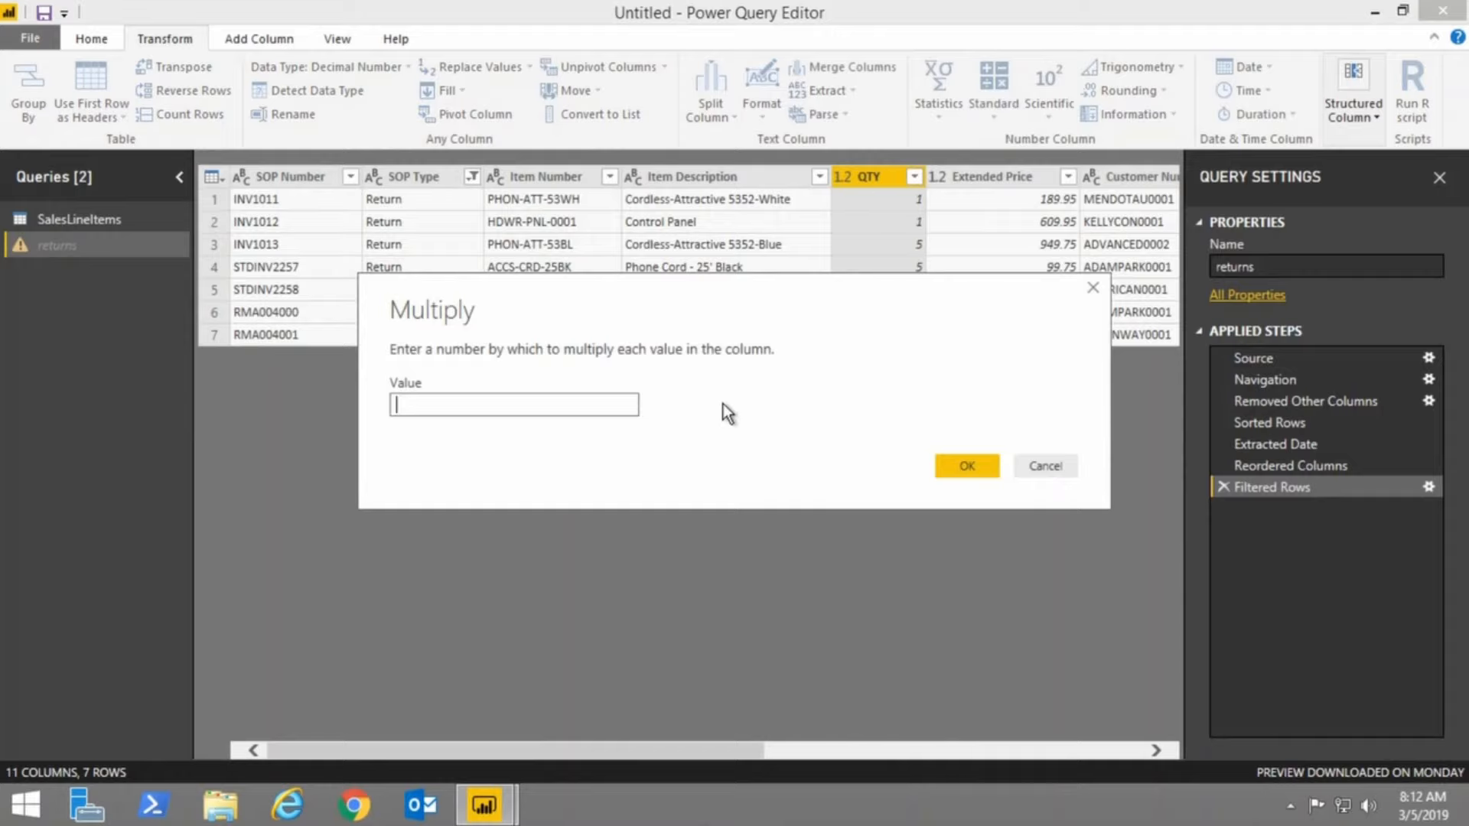
{"action": "type", "text": "-1"}
{"action": "left_click", "coordinate": [967, 466]}
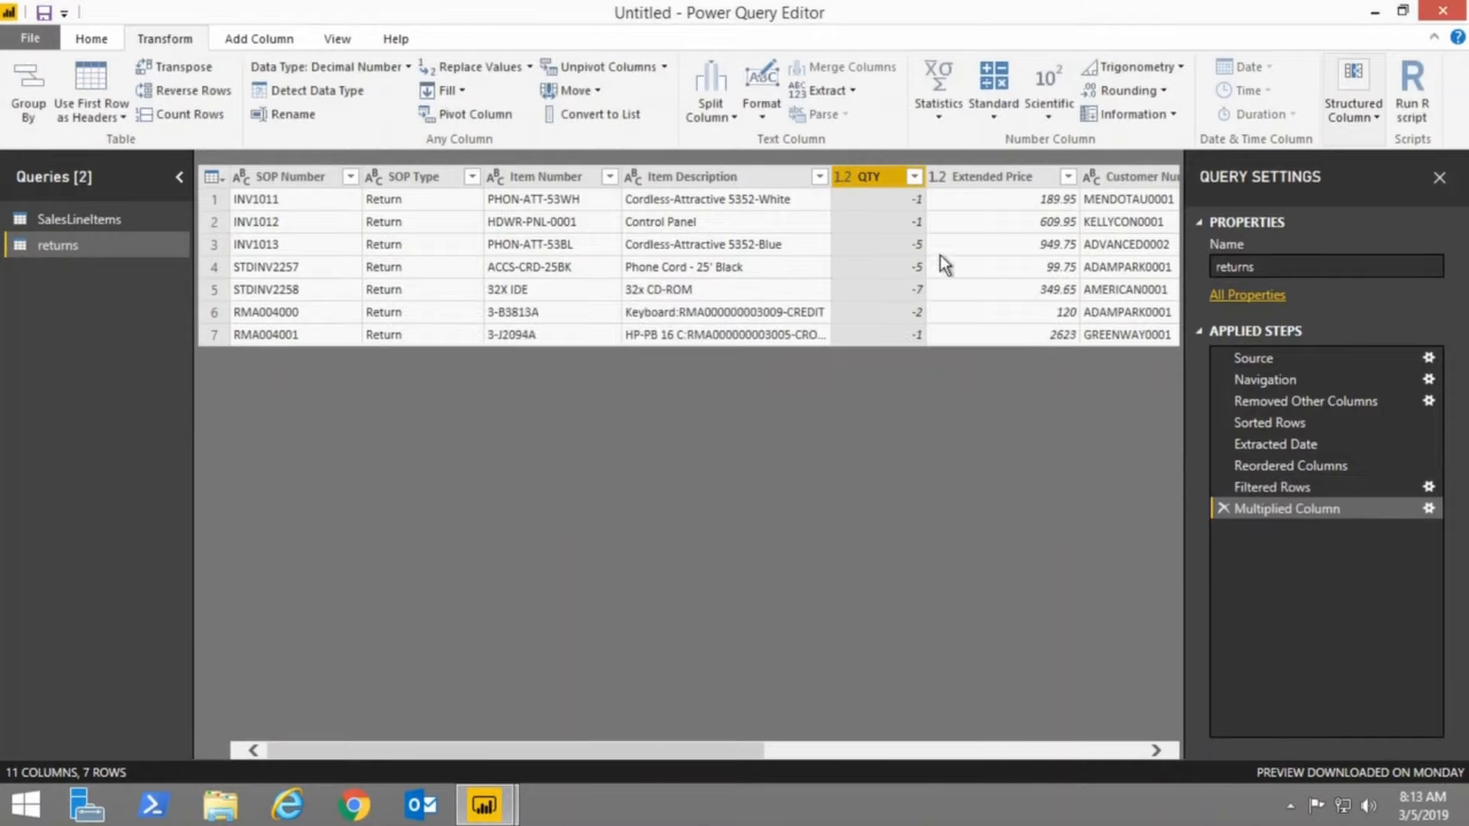
Multiply the Extended Price column of the returns query by -1.
{"action": "left_click", "coordinate": [986, 175]}
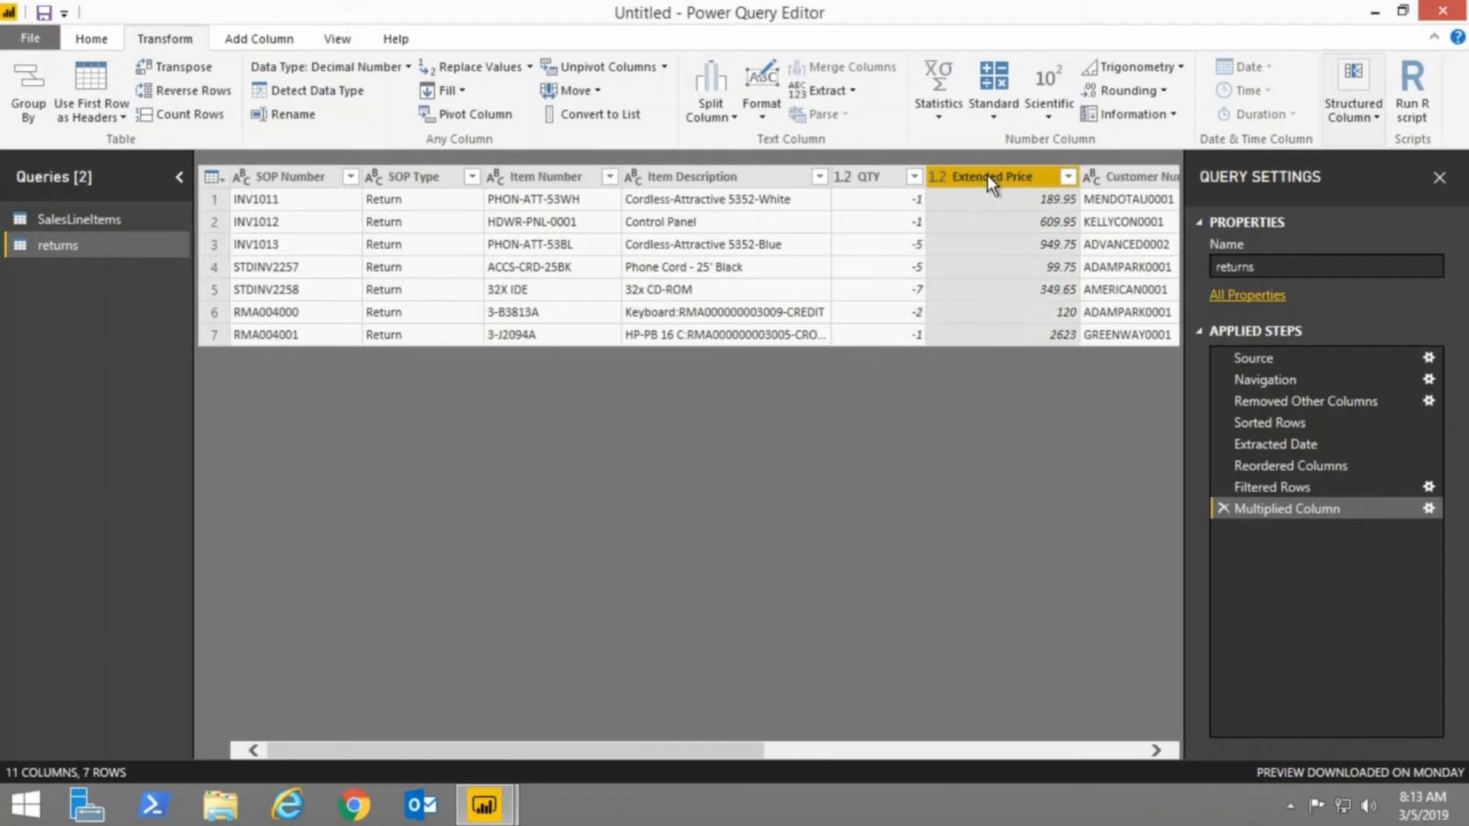
{"action": "left_click", "coordinate": [999, 110]}
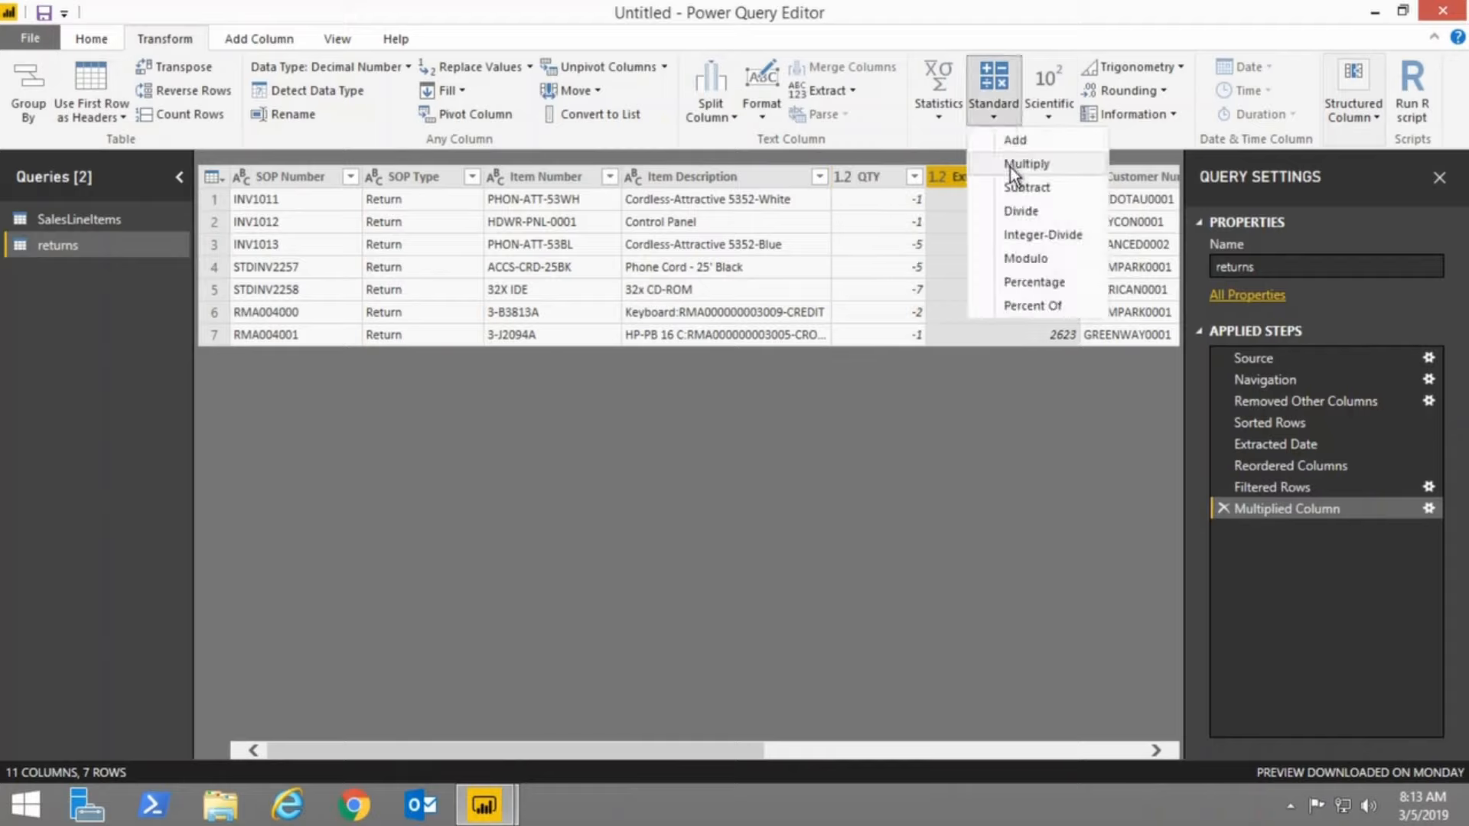
{"action": "left_click", "coordinate": [1015, 170]}
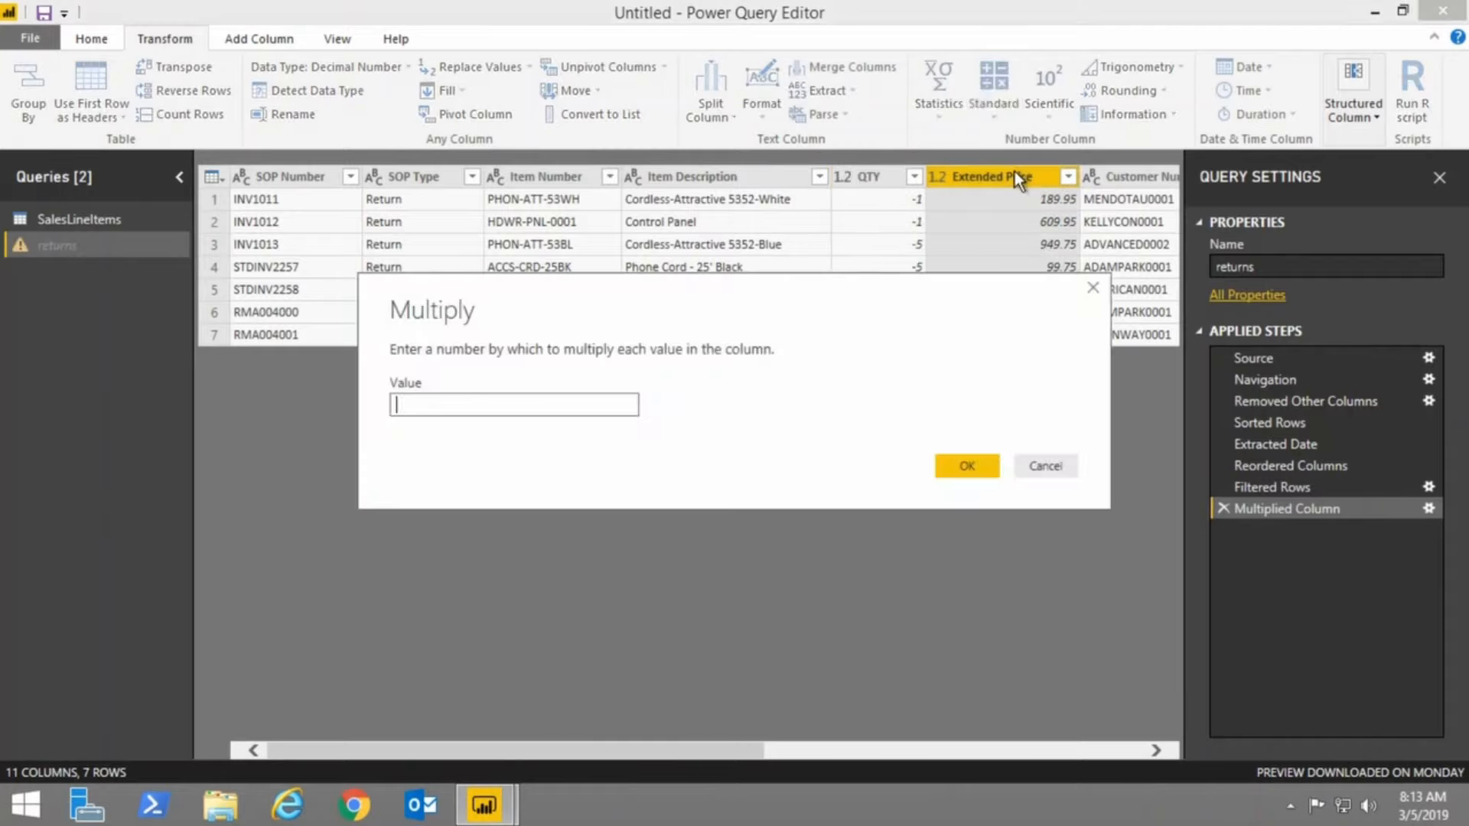
{"action": "type", "text": "-1"}
{"action": "left_click", "coordinate": [959, 474]}
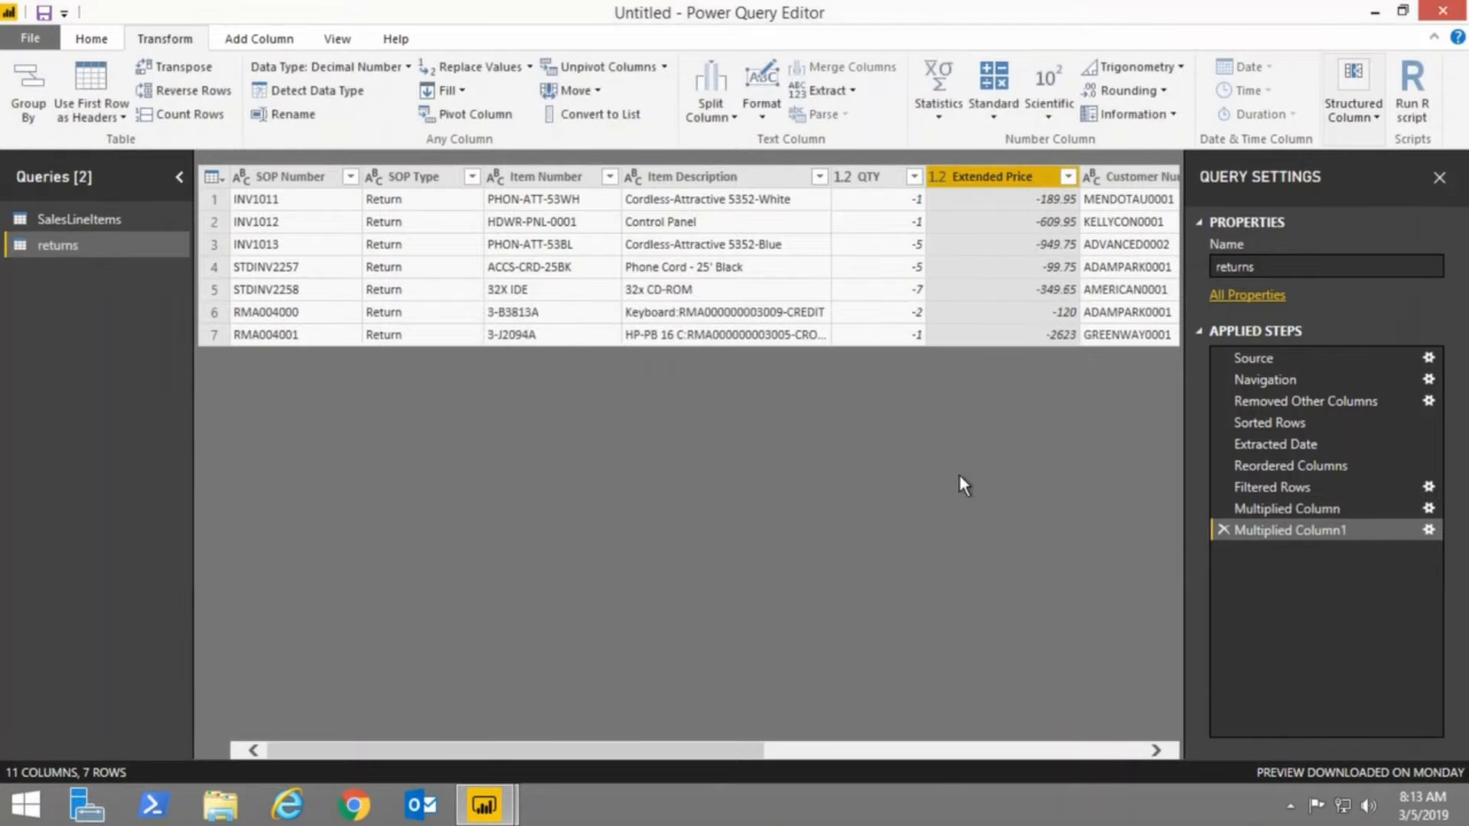
Append the returns query to the existing SalesLineItems query as a two-table append.
{"action": "left_click", "coordinate": [86, 223]}
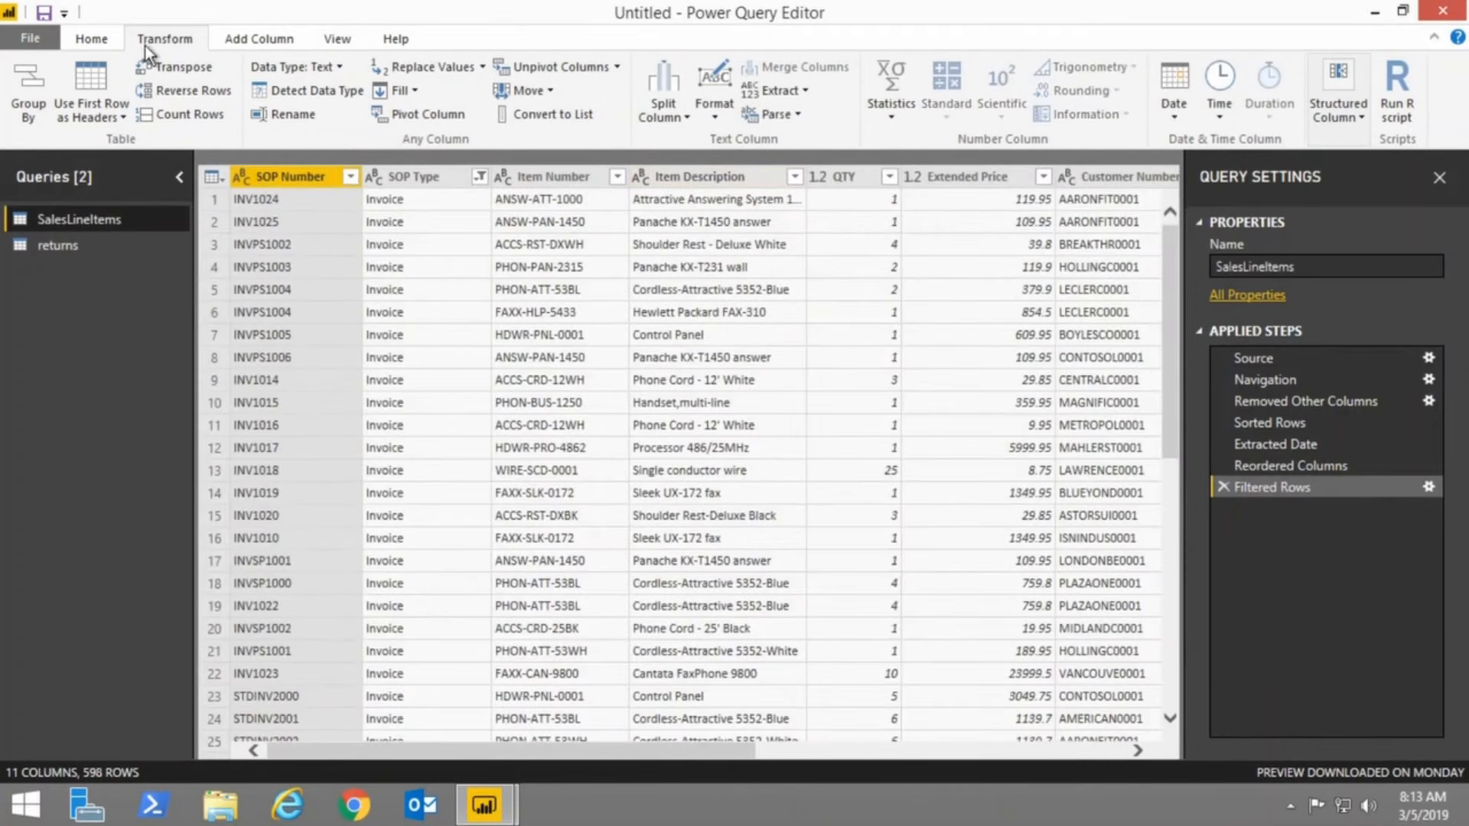
{"action": "left_click", "coordinate": [92, 40]}
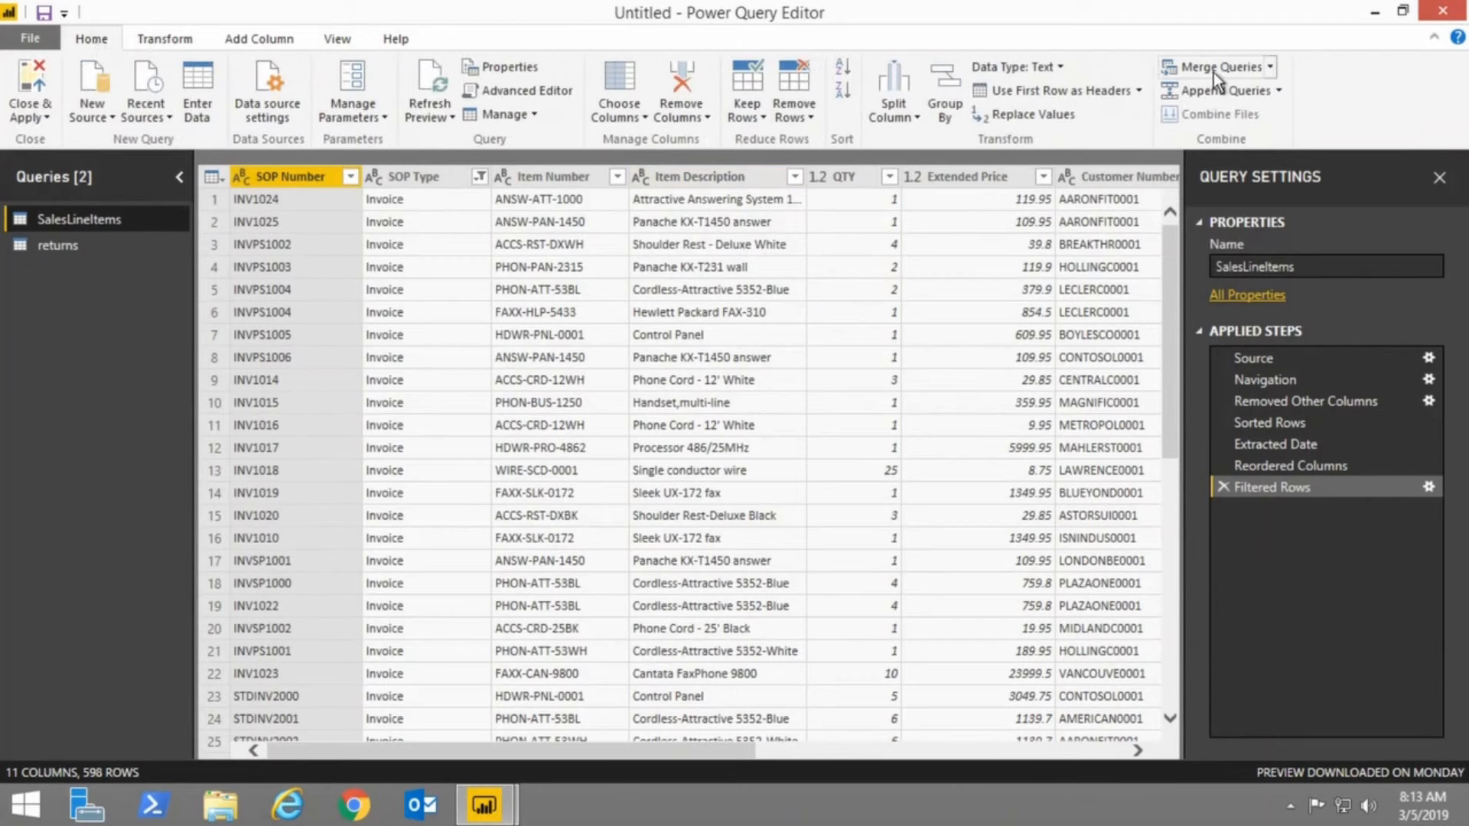
{"action": "left_click", "coordinate": [1282, 89]}
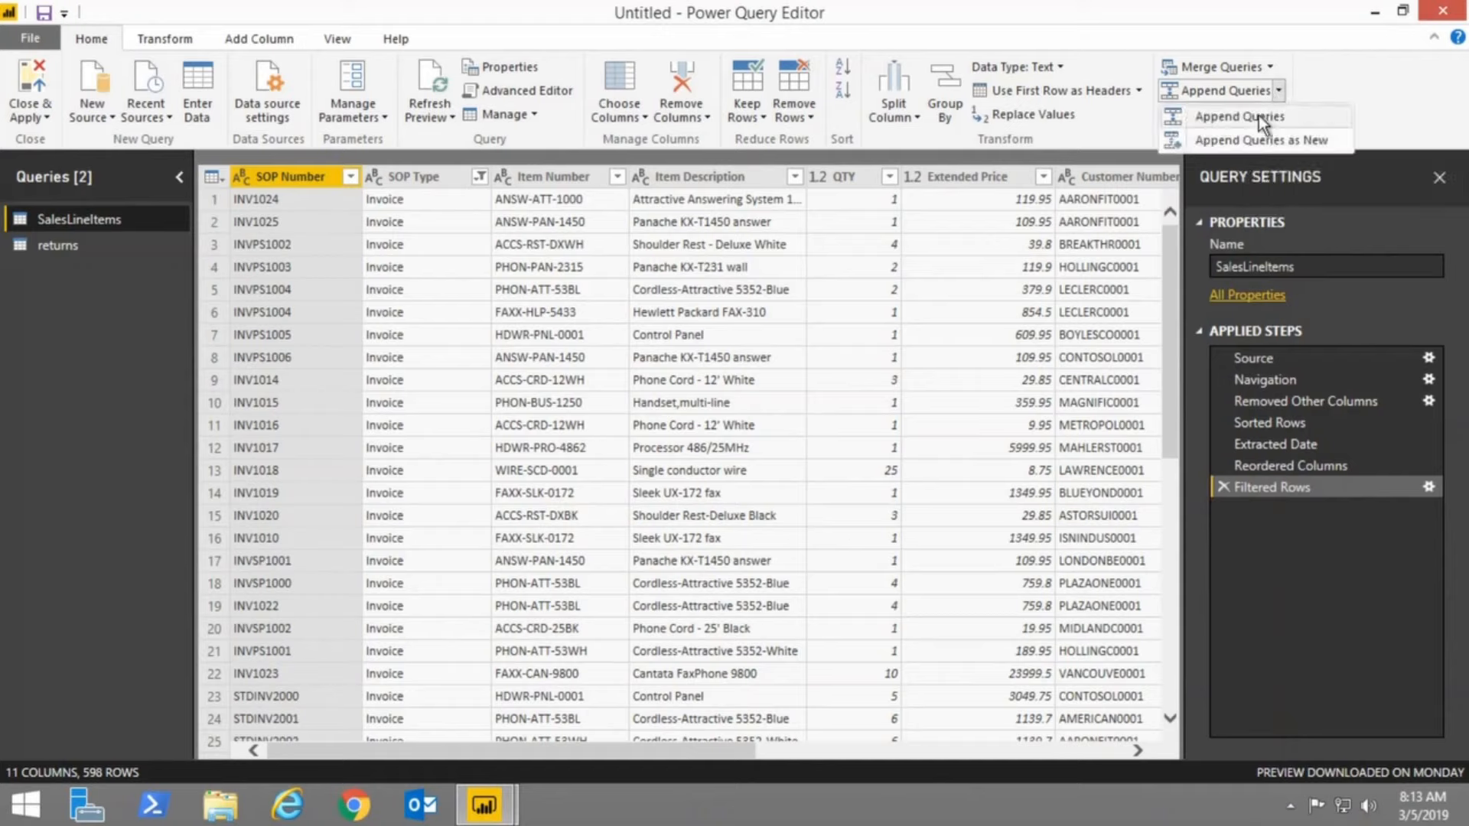
{"action": "left_click", "coordinate": [1259, 116]}
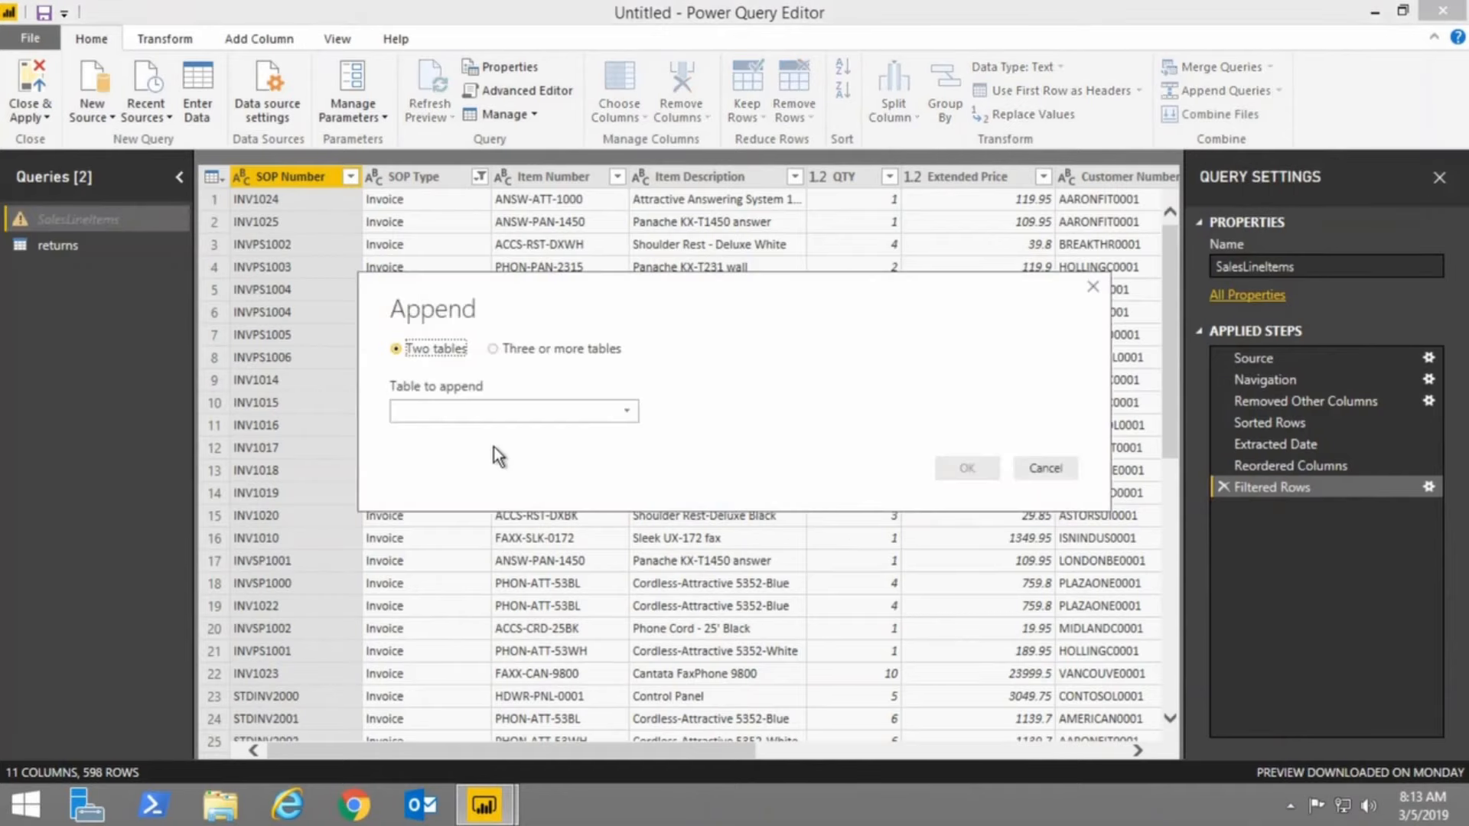
{"action": "left_click", "coordinate": [575, 411]}
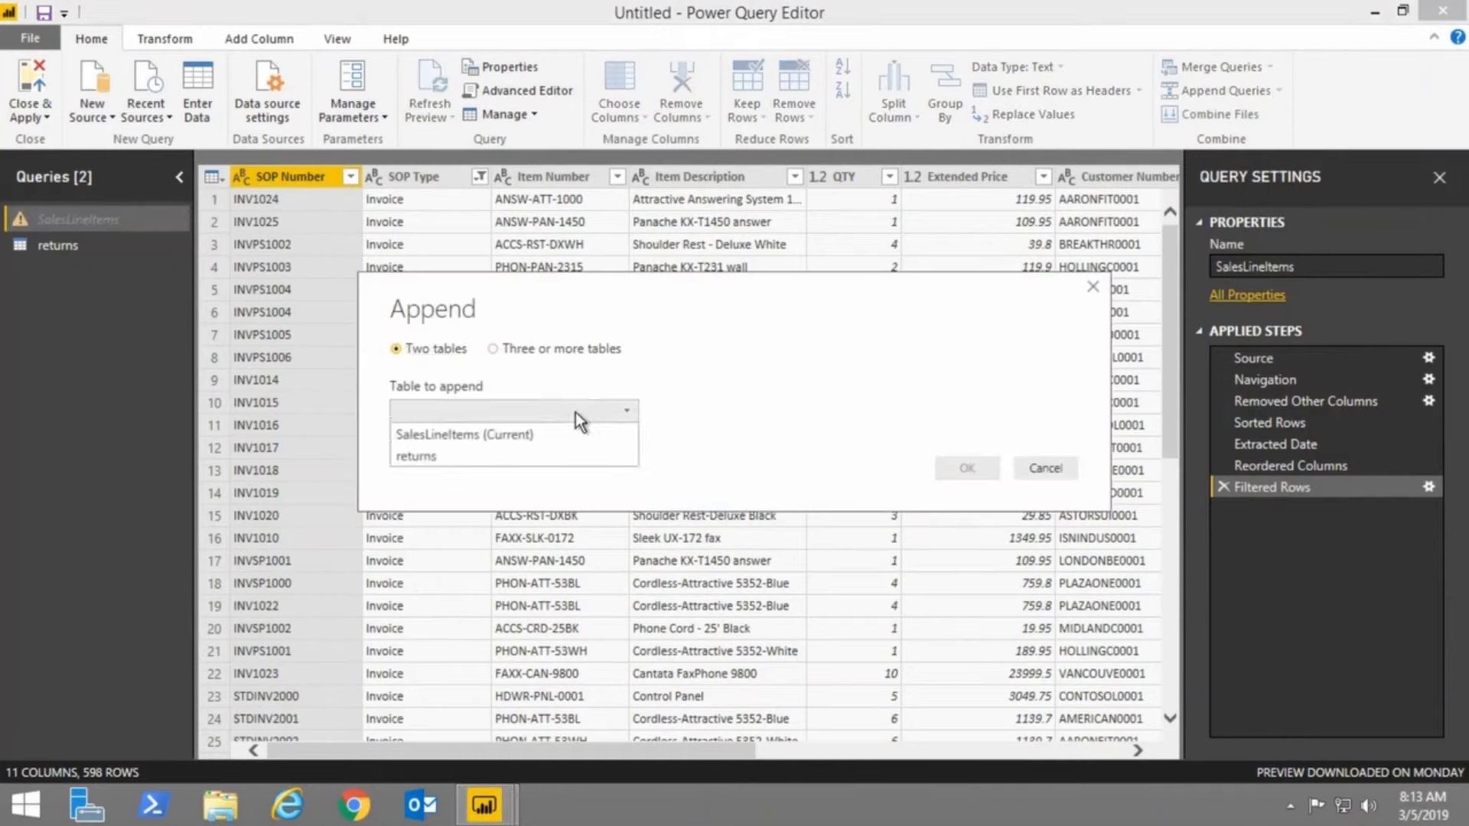
{"action": "left_click", "coordinate": [449, 456]}
{"action": "left_click", "coordinate": [955, 467]}
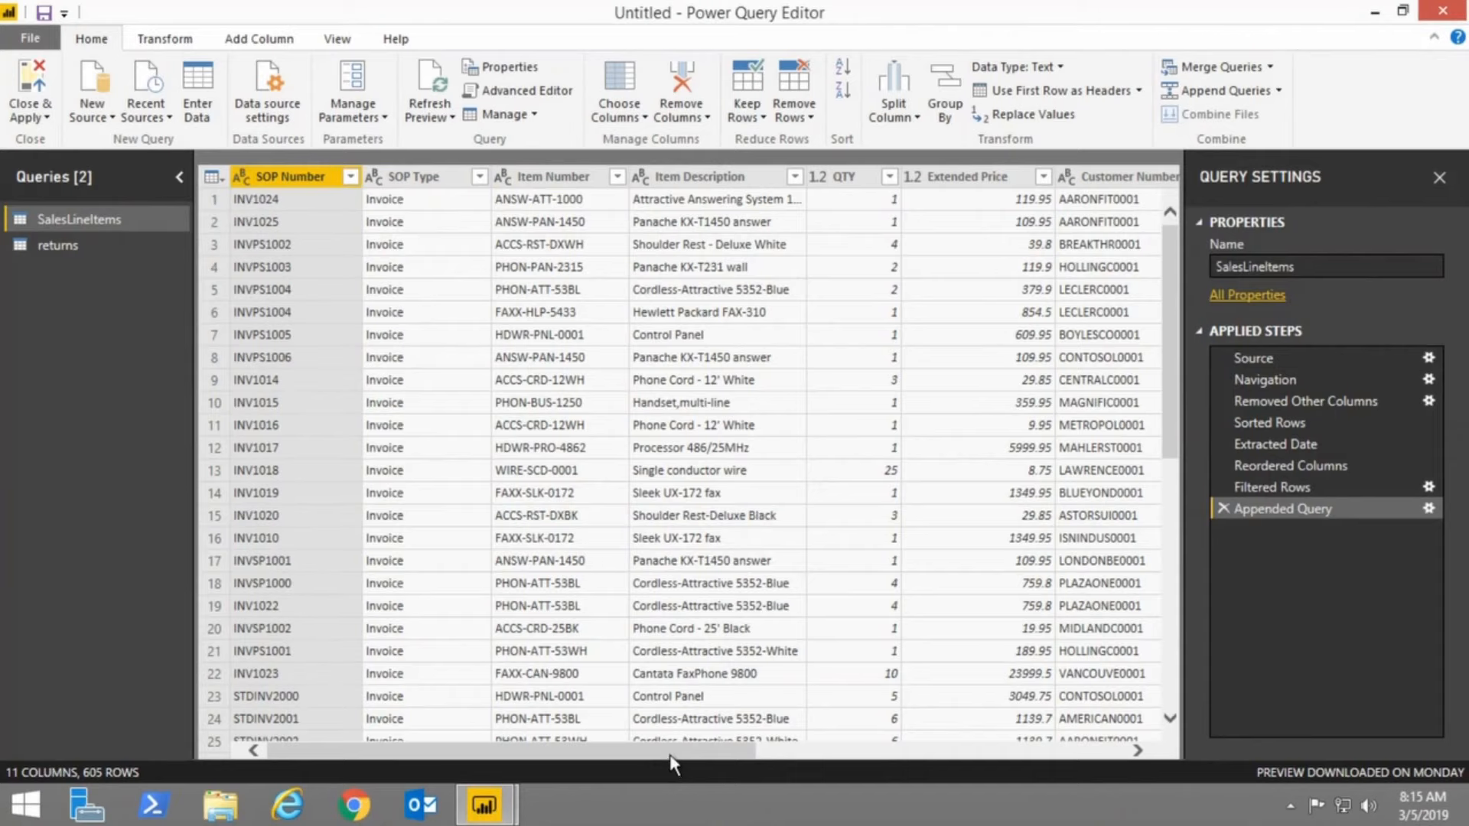
Add a Year column to SalesLineItems derived from the Document Date column.
{"action": "left_click_drag", "start_coordinate": [672, 750], "coordinate": [1062, 740]}
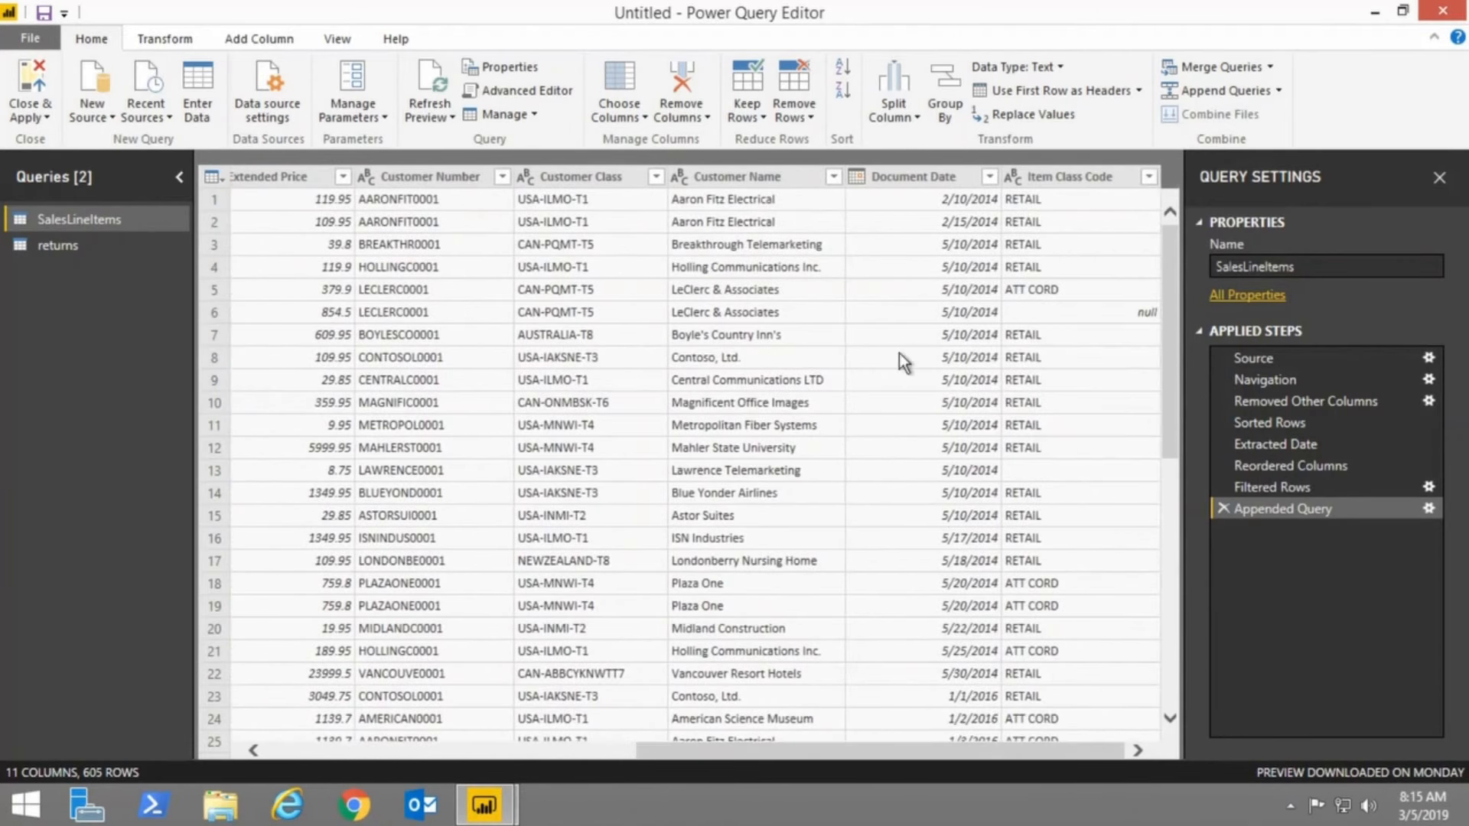
{"action": "left_click", "coordinate": [906, 176]}
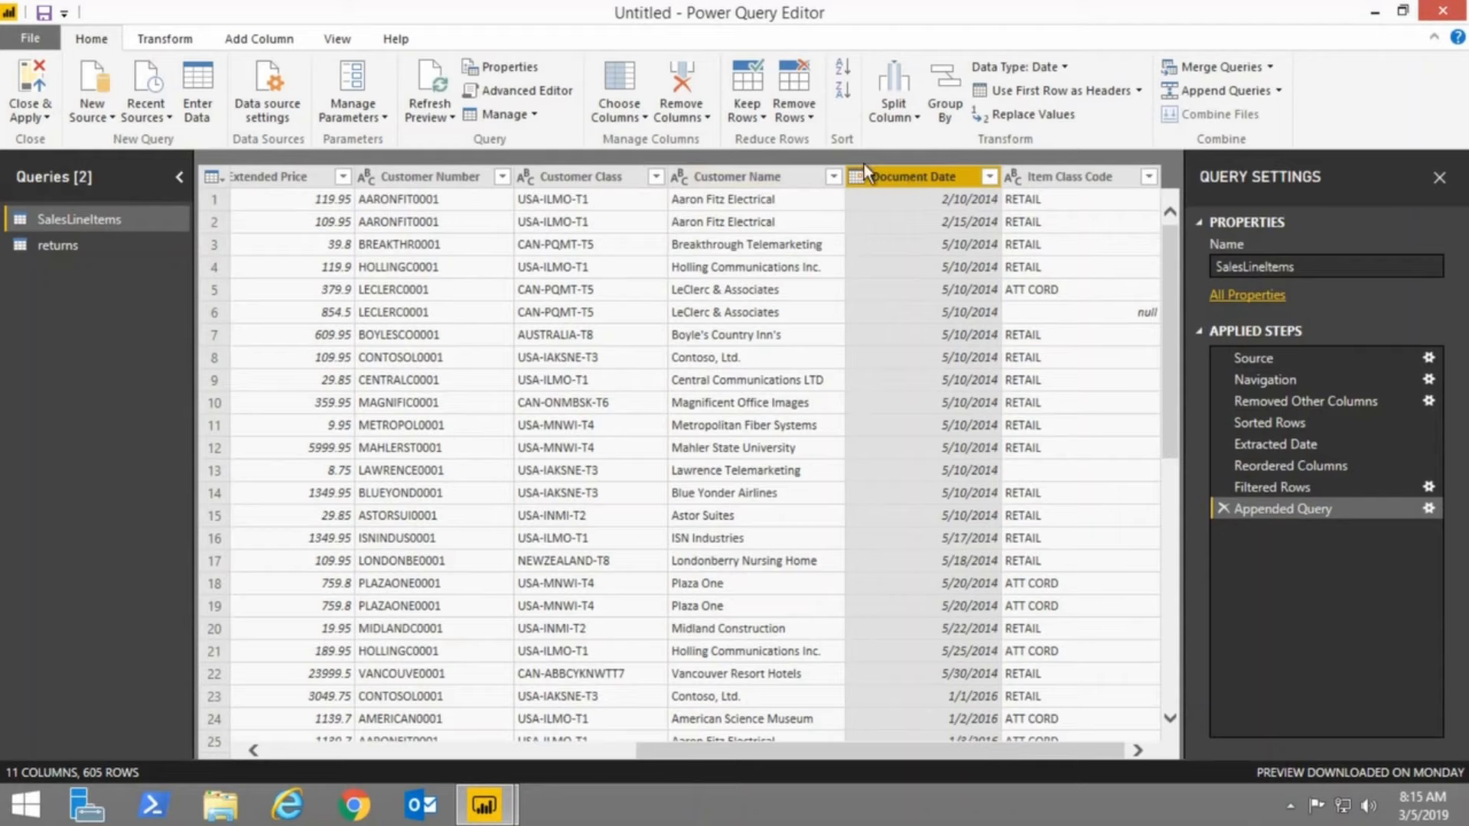
{"action": "left_click", "coordinate": [249, 40]}
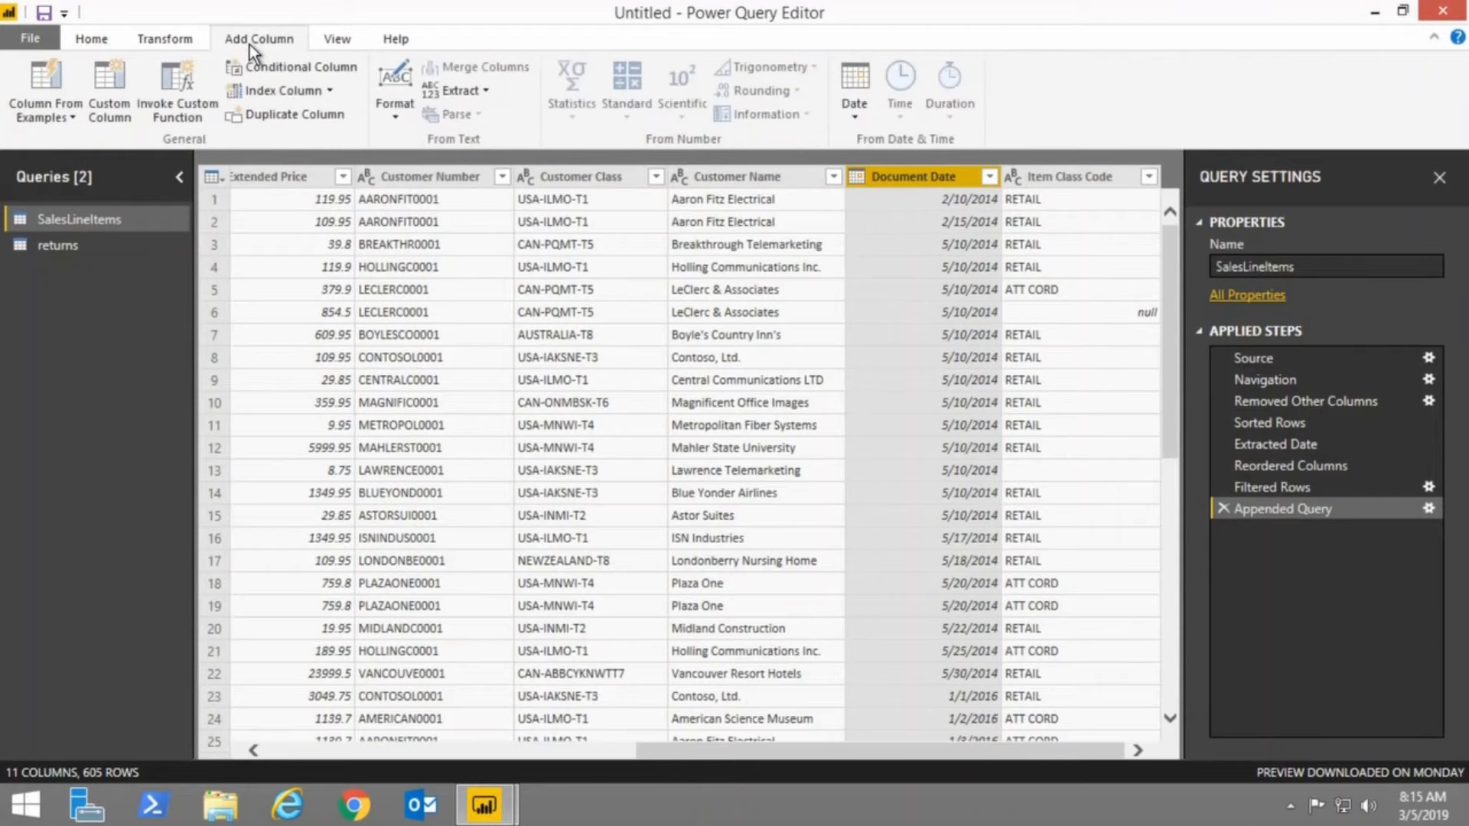
{"action": "left_click", "coordinate": [854, 99]}
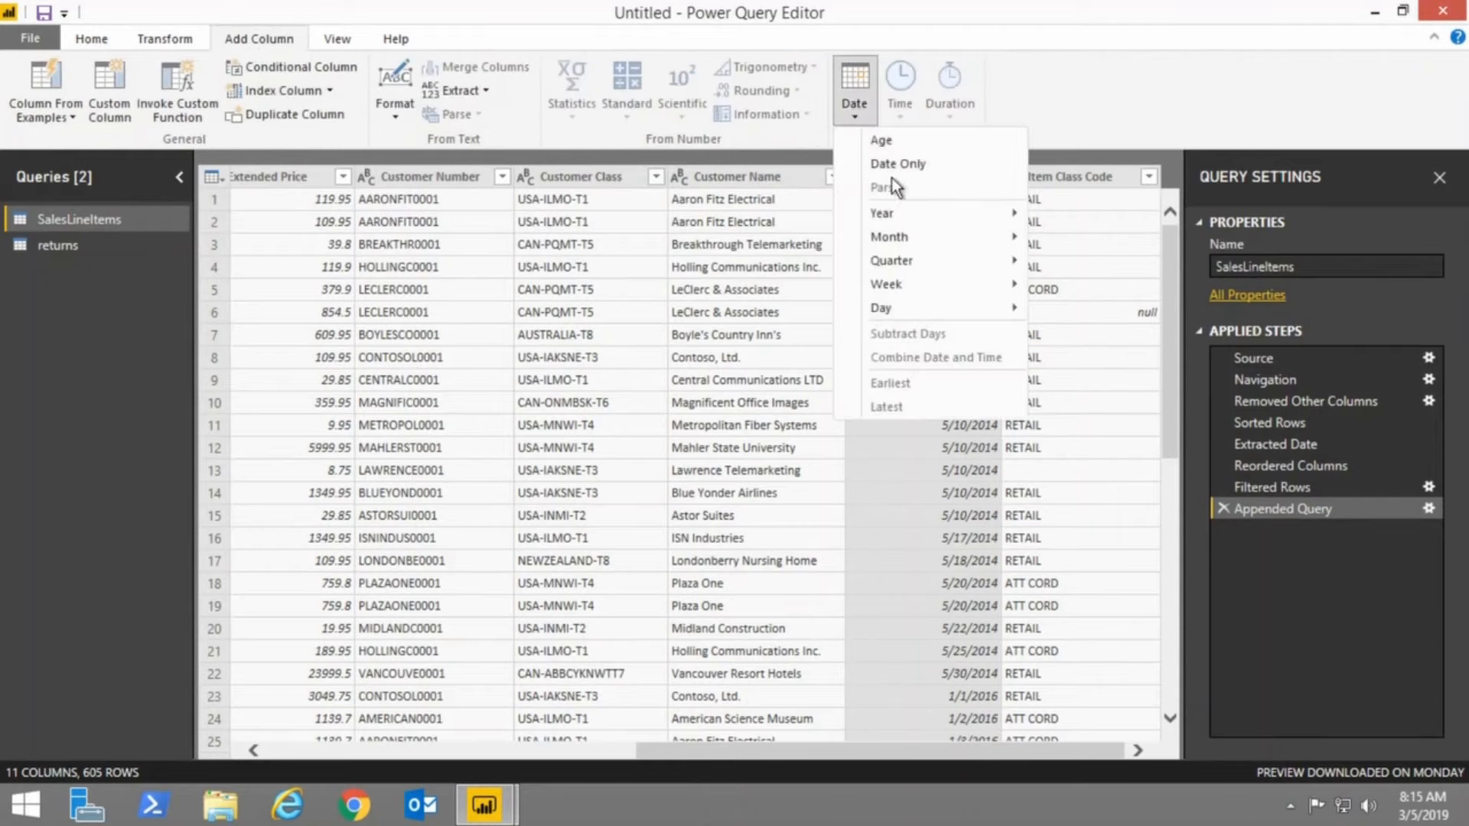
{"action": "mouse_move", "coordinate": [925, 214]}
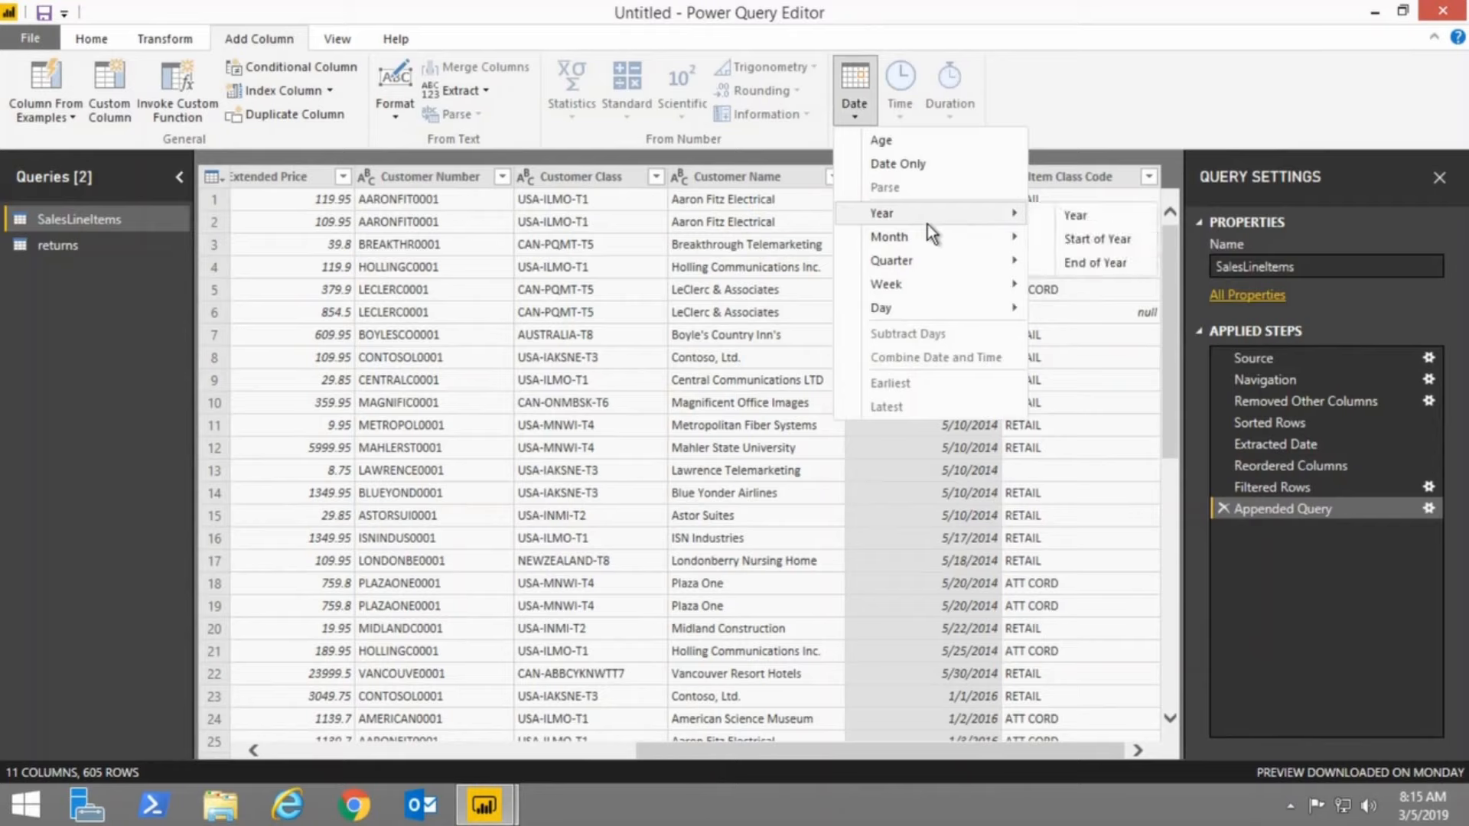
{"action": "left_click", "coordinate": [1079, 214]}
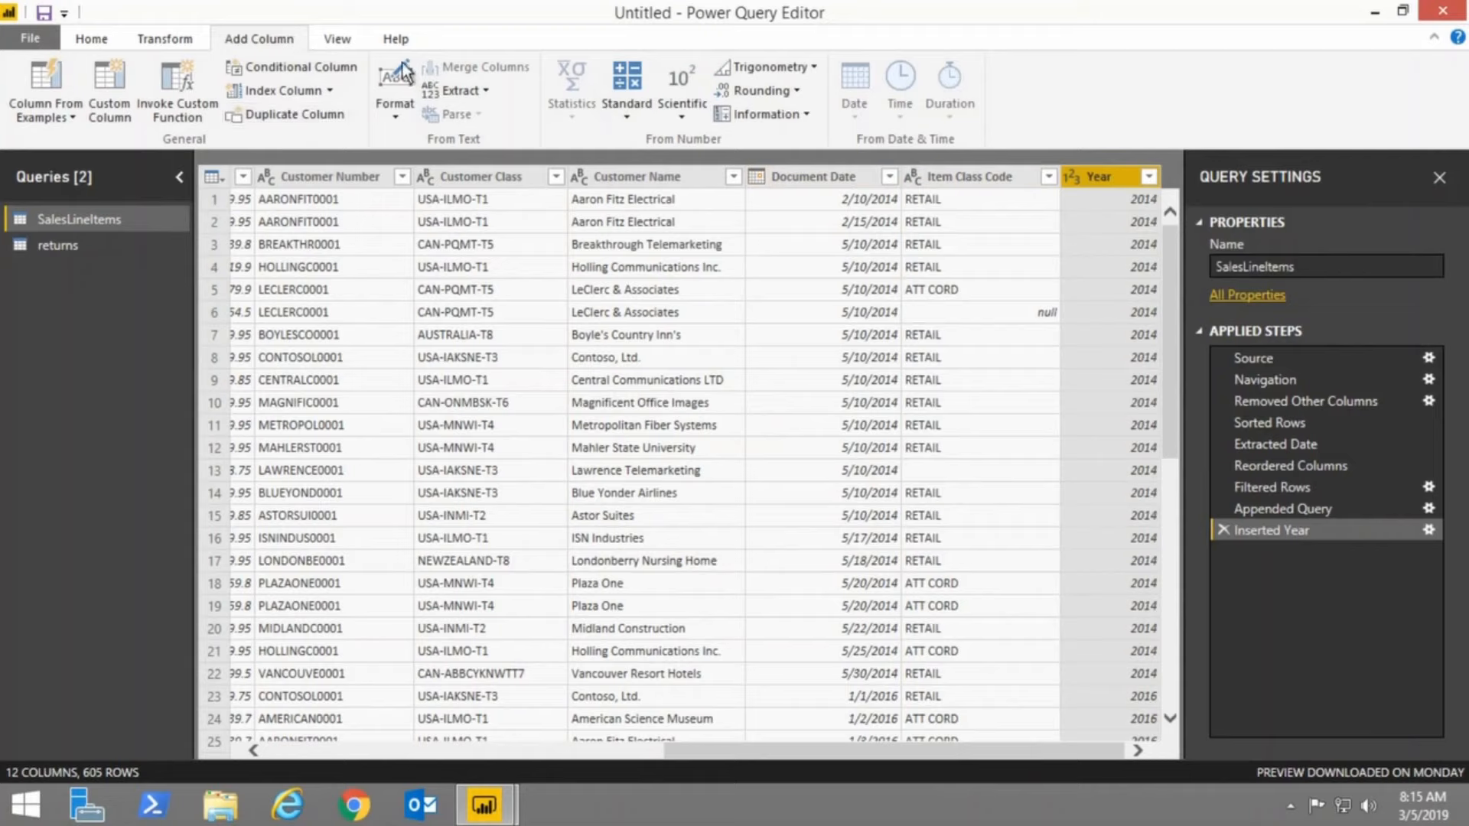
Add a Month number column to SalesLineItems derived from the Document Date column.
{"action": "left_click", "coordinate": [849, 178]}
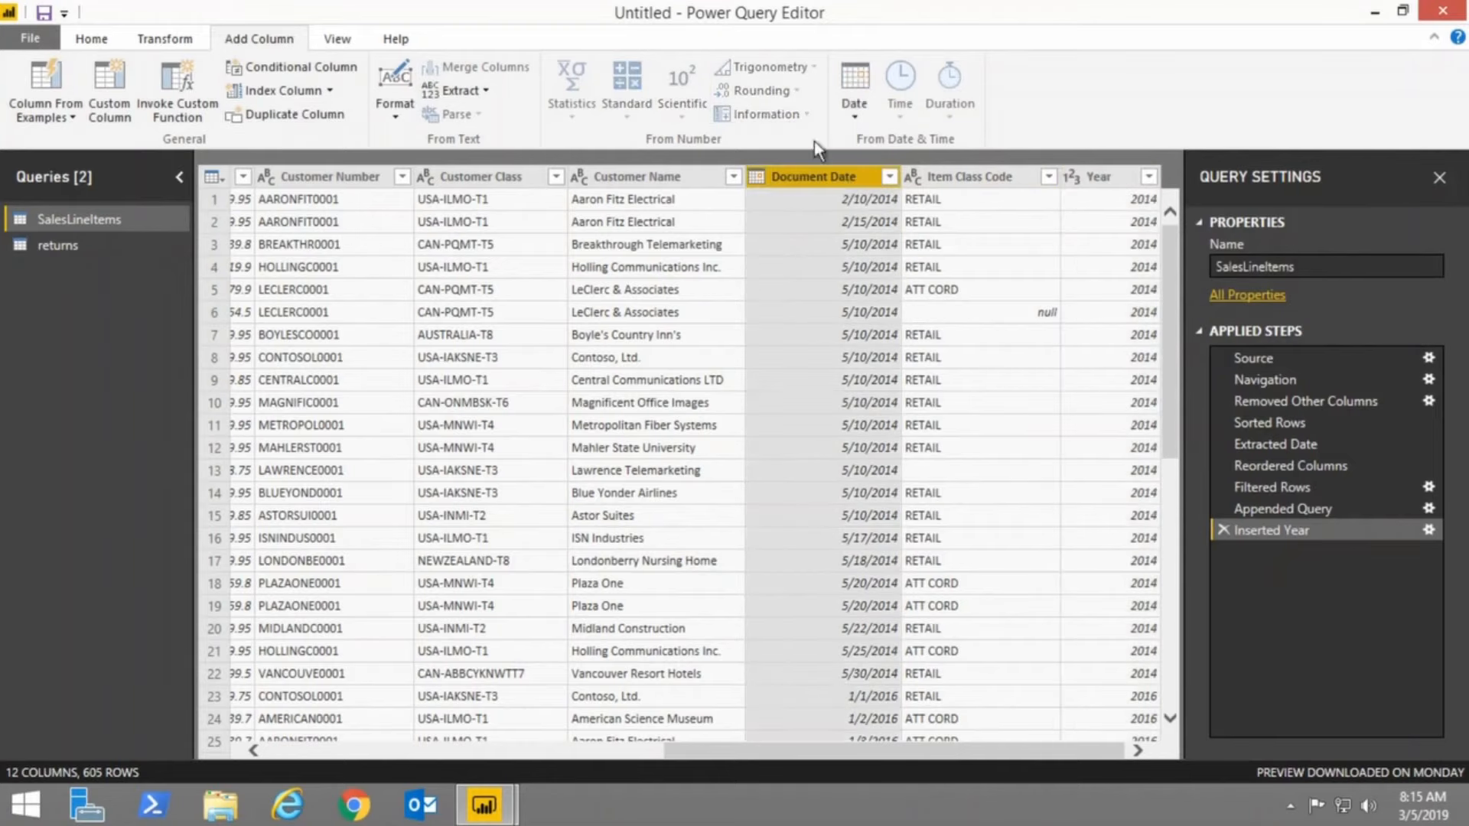
{"action": "left_click", "coordinate": [865, 107]}
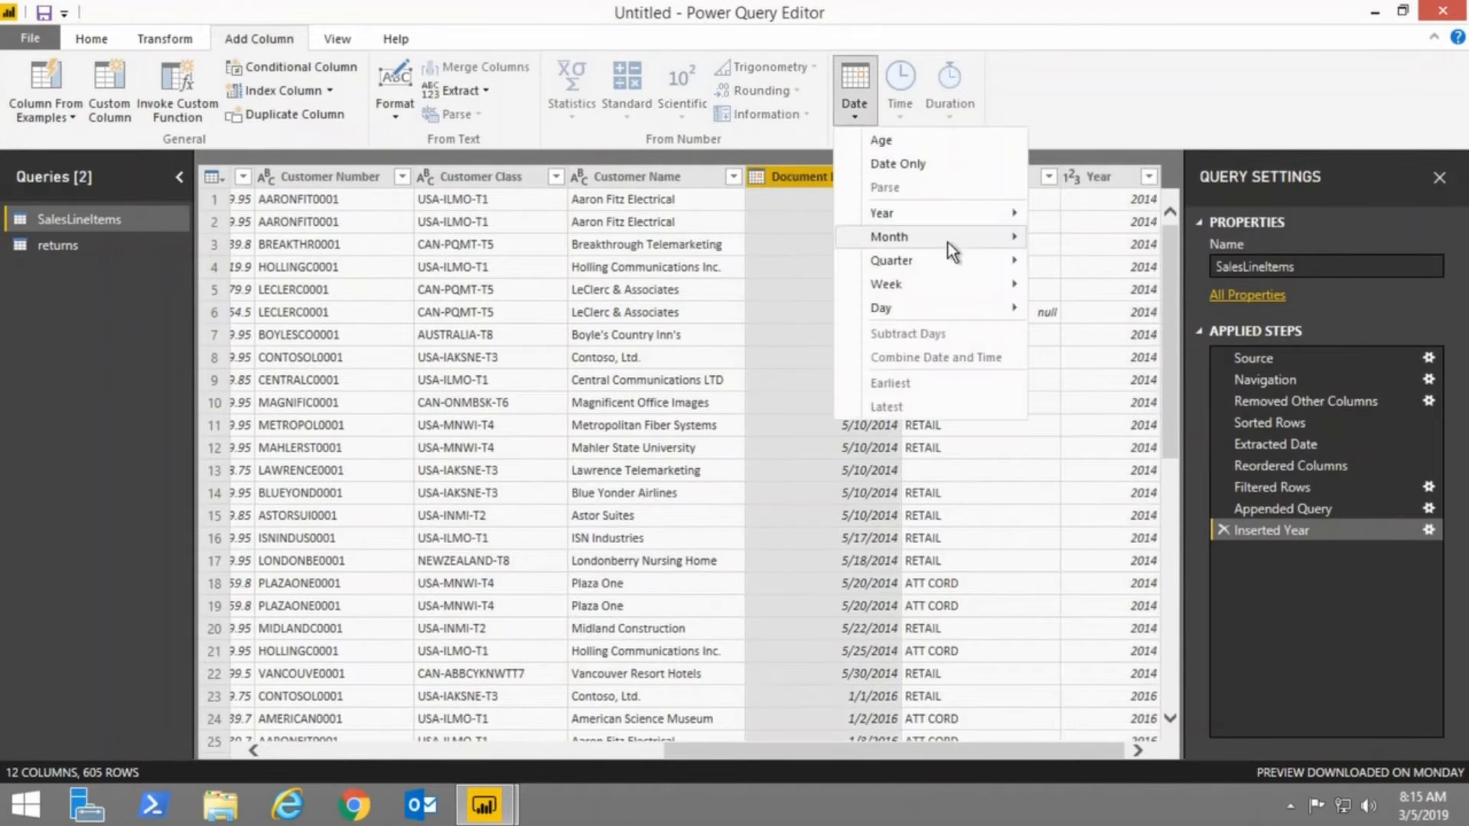
{"action": "mouse_move", "coordinate": [948, 238]}
{"action": "left_click", "coordinate": [1071, 240]}
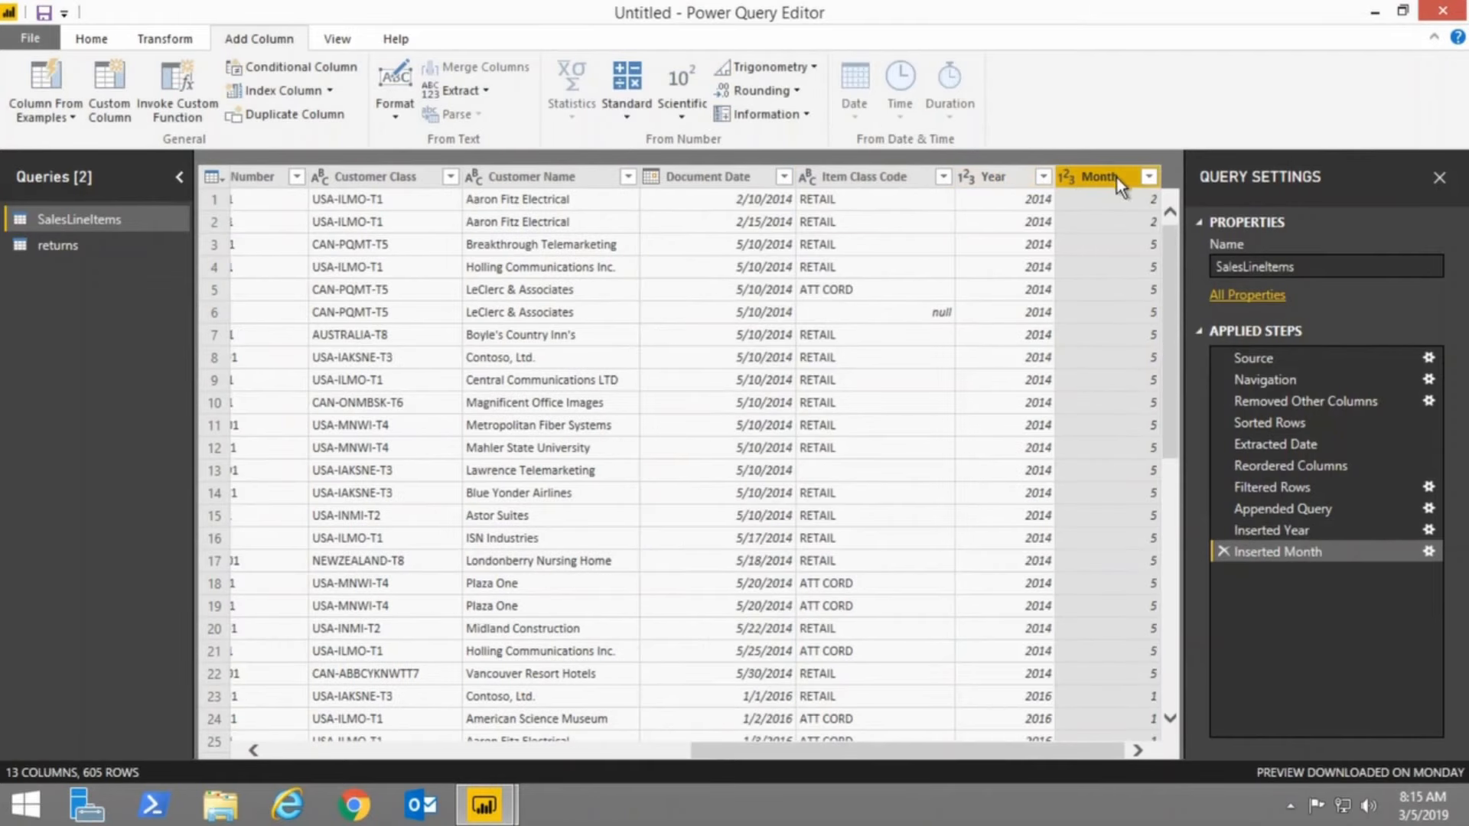
Change the data type of the Year column to Text.
{"action": "left_click", "coordinate": [1043, 178]}
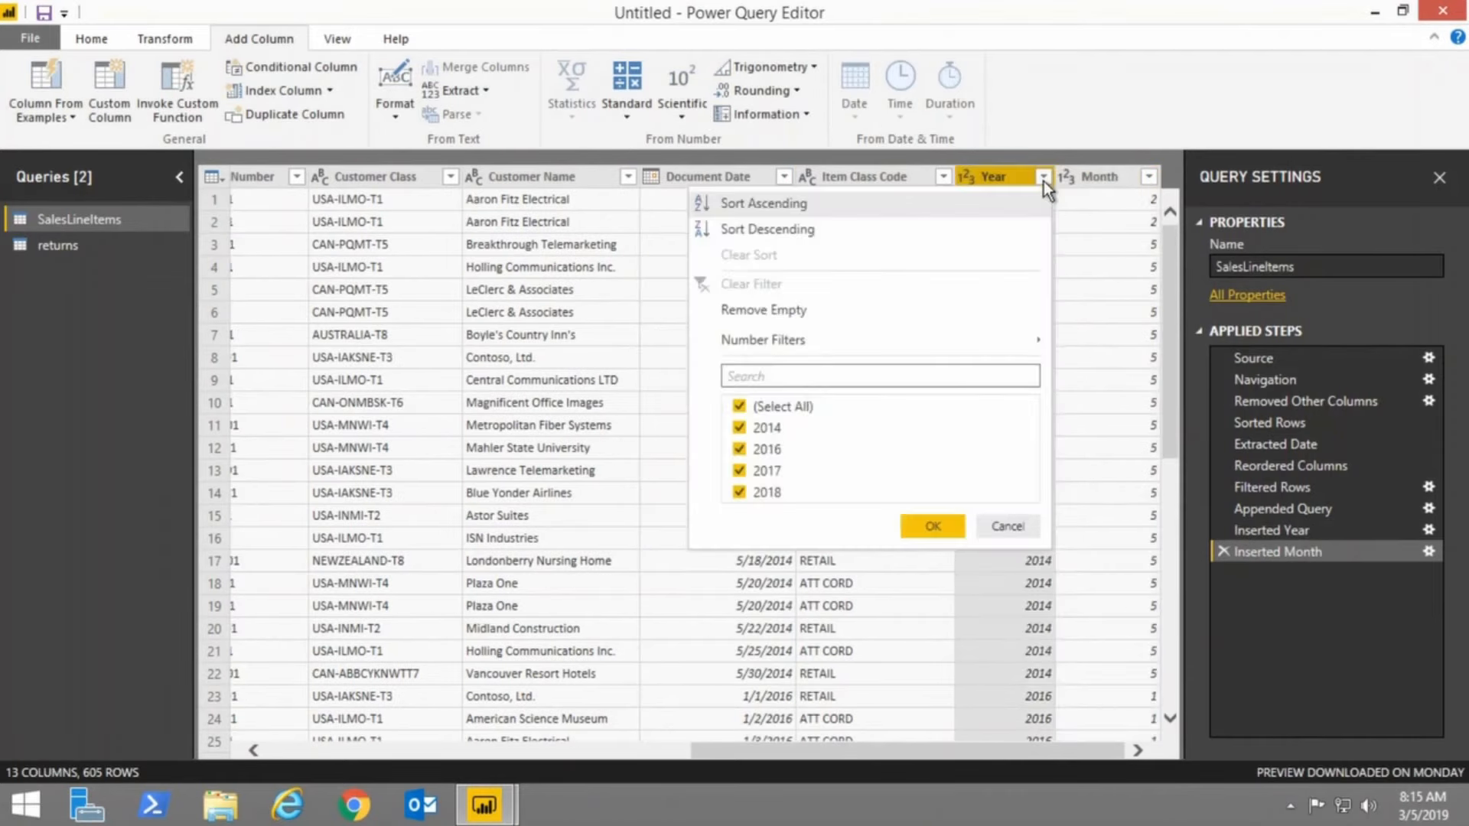
{"action": "left_click", "coordinate": [966, 177]}
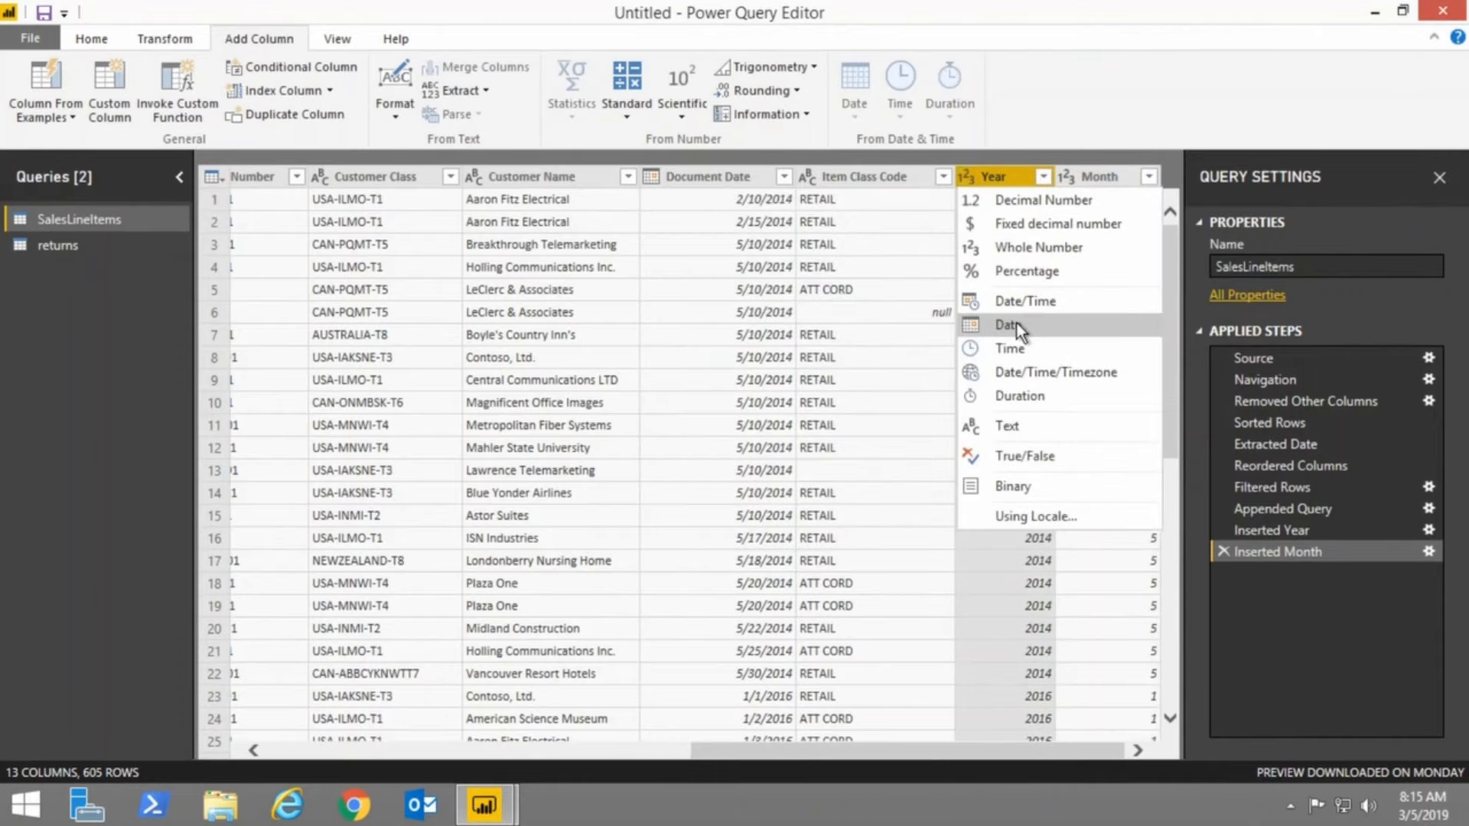
{"action": "left_click", "coordinate": [1024, 430]}
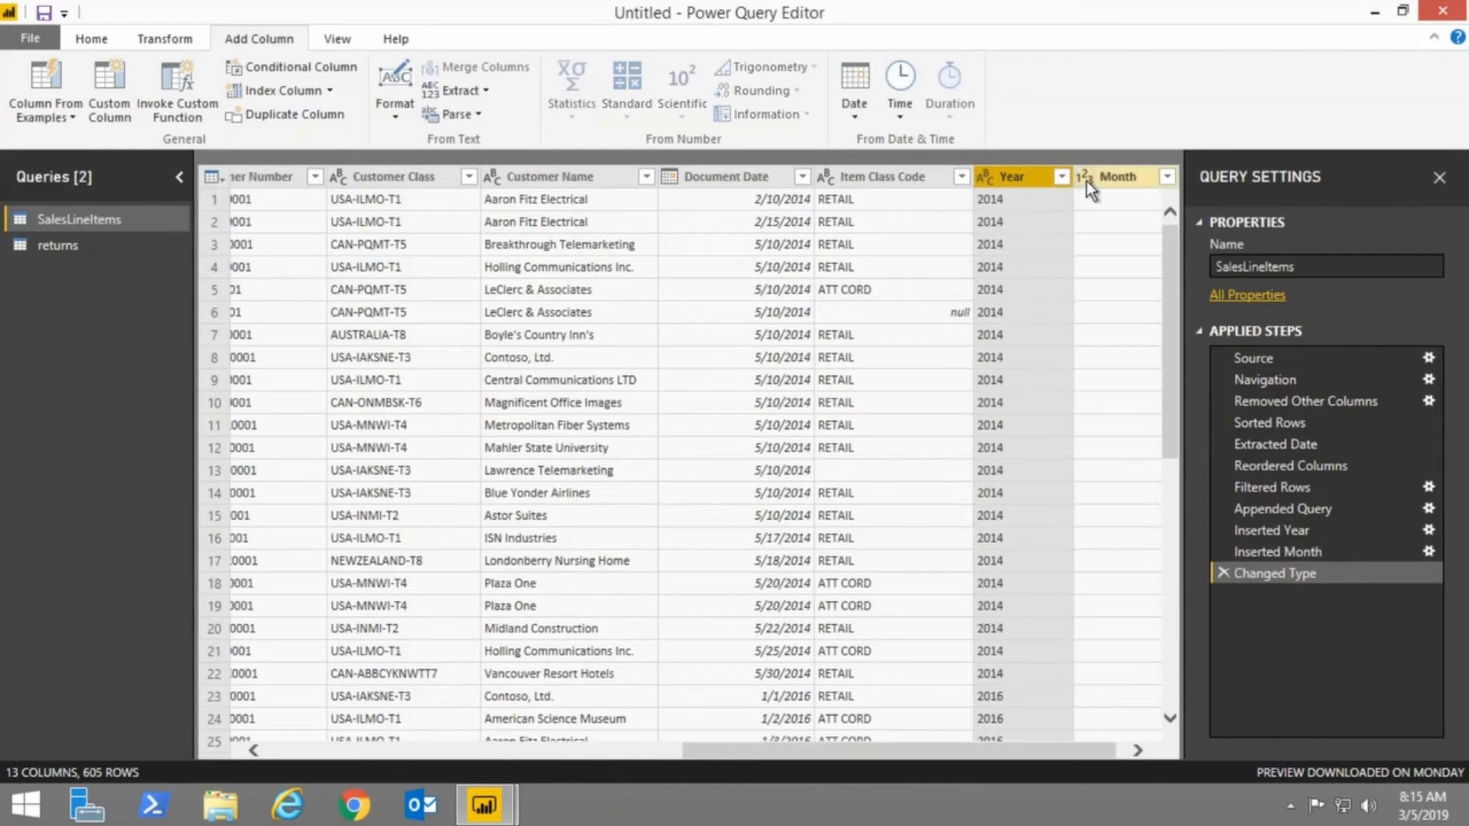
Change the data type of the Month column in SalesLineItems to Text.
{"action": "left_click", "coordinate": [1095, 176]}
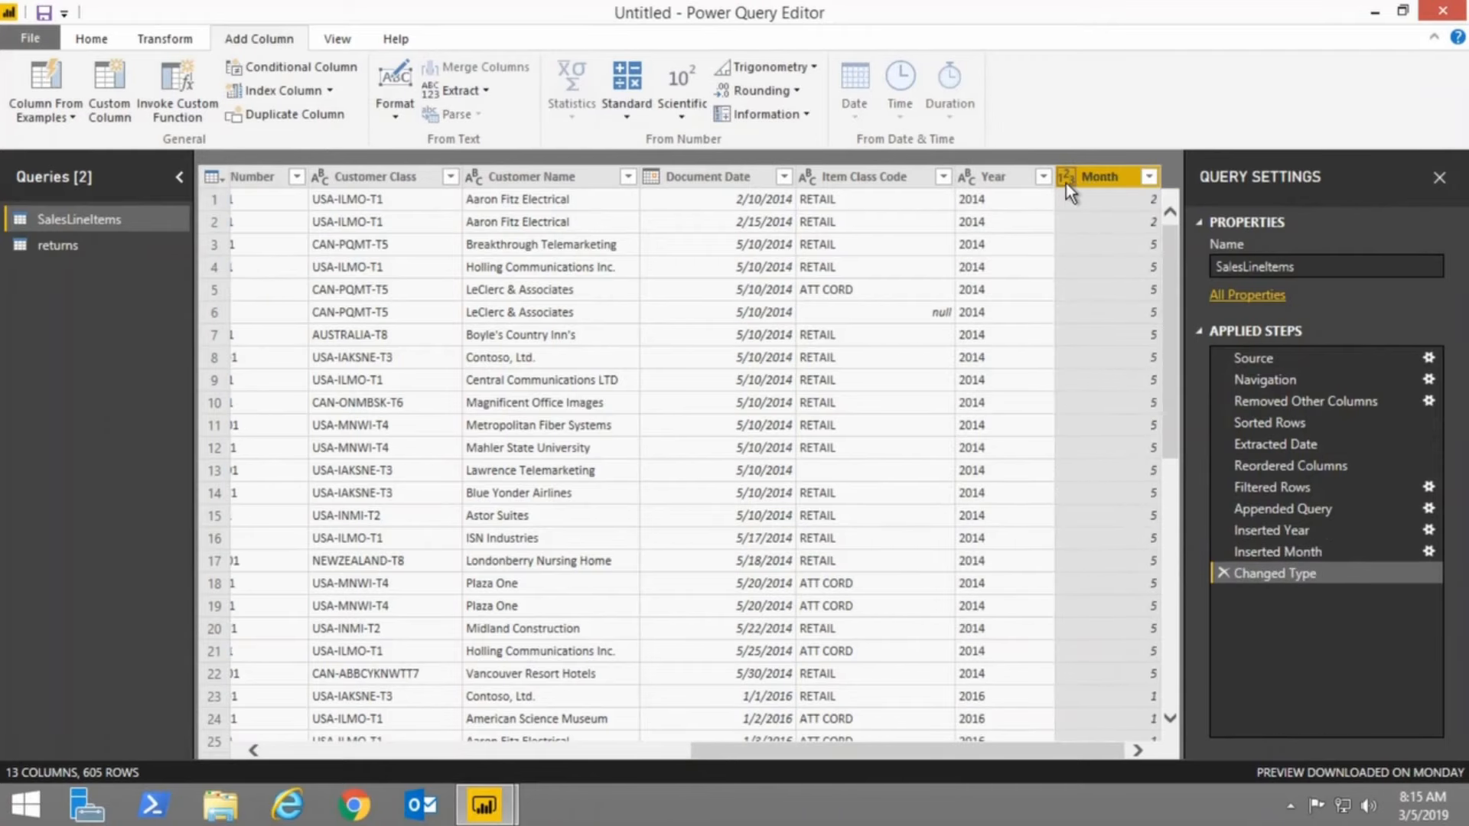
{"action": "left_click", "coordinate": [1066, 179]}
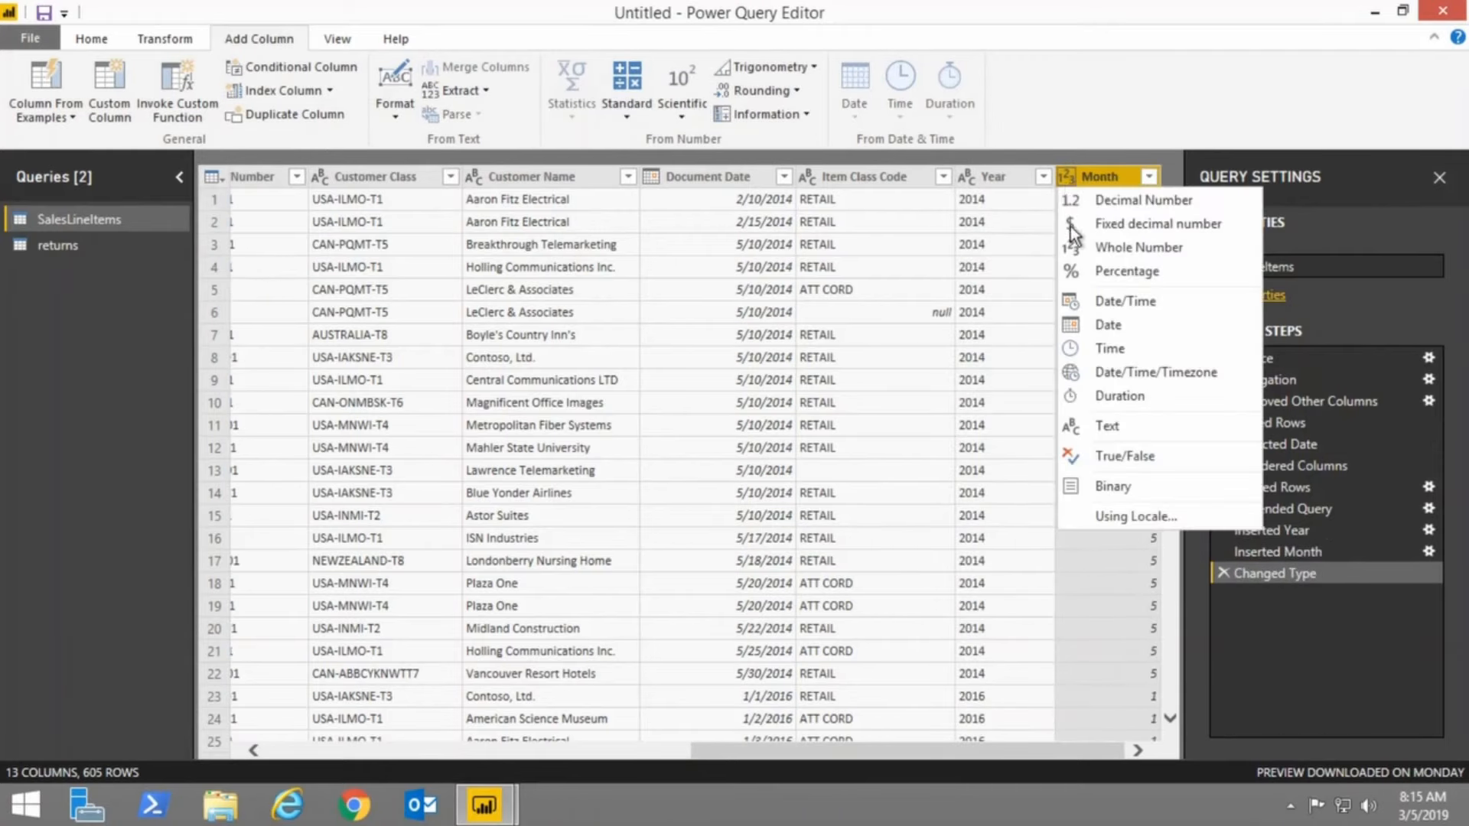
{"action": "left_click", "coordinate": [1094, 424]}
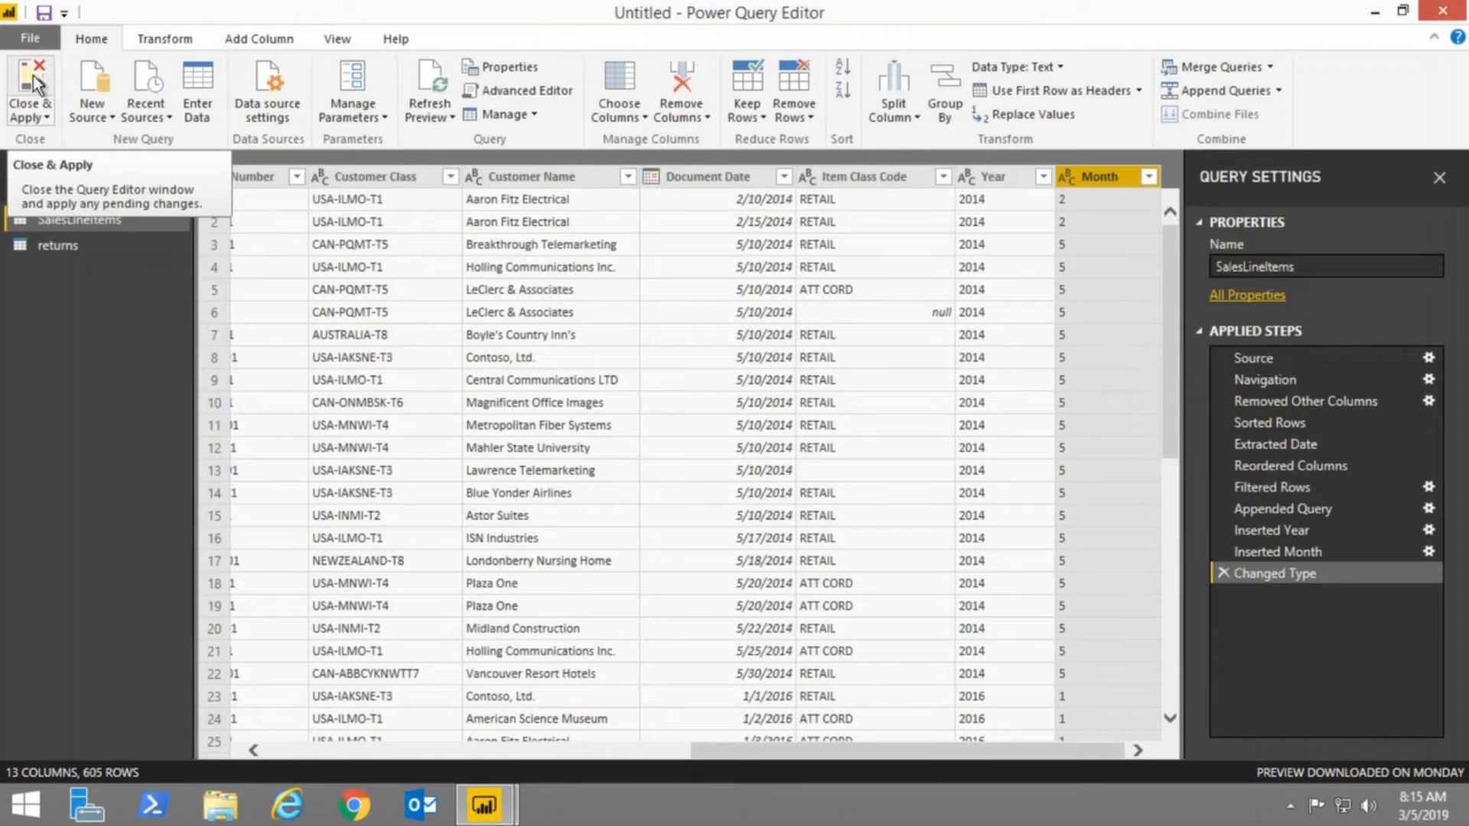
Close the query editor and apply the pending query changes to load SalesLineItems and returns into the model.
{"action": "left_click", "coordinate": [34, 75]}
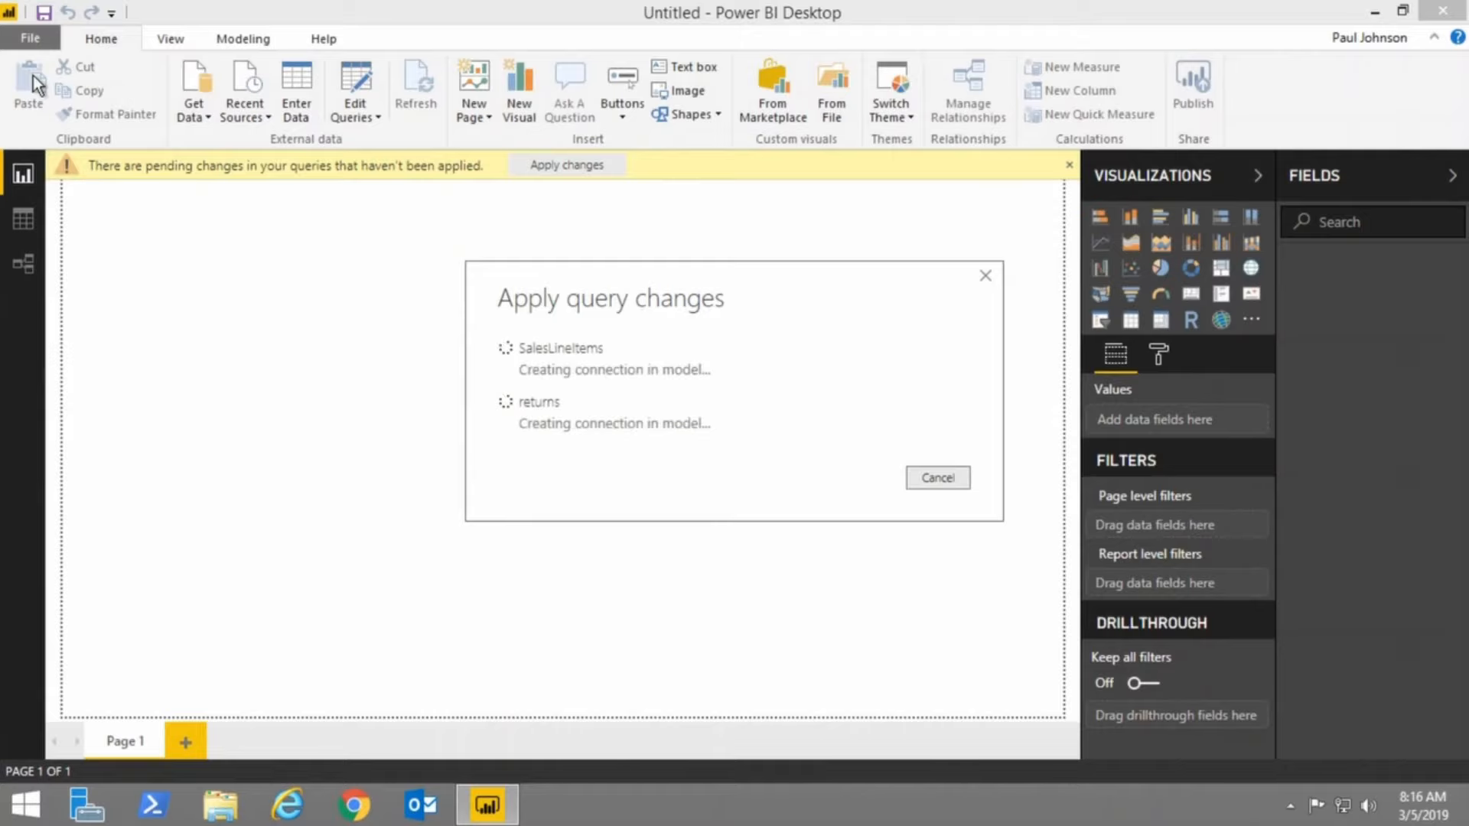
{"action": "mouse_move", "coordinate": [921, 6]}
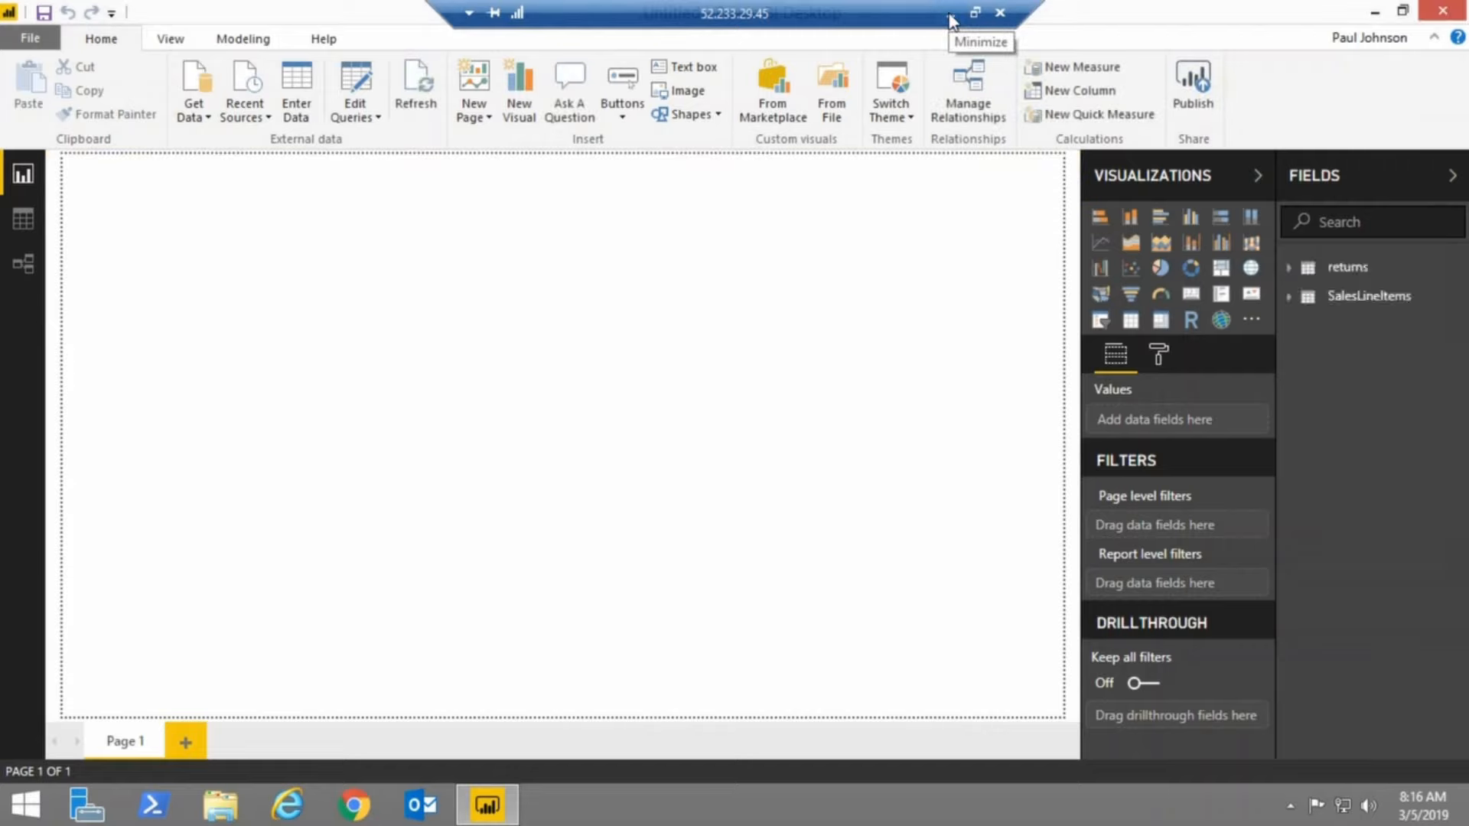
{"action": "left_click", "coordinate": [950, 17]}
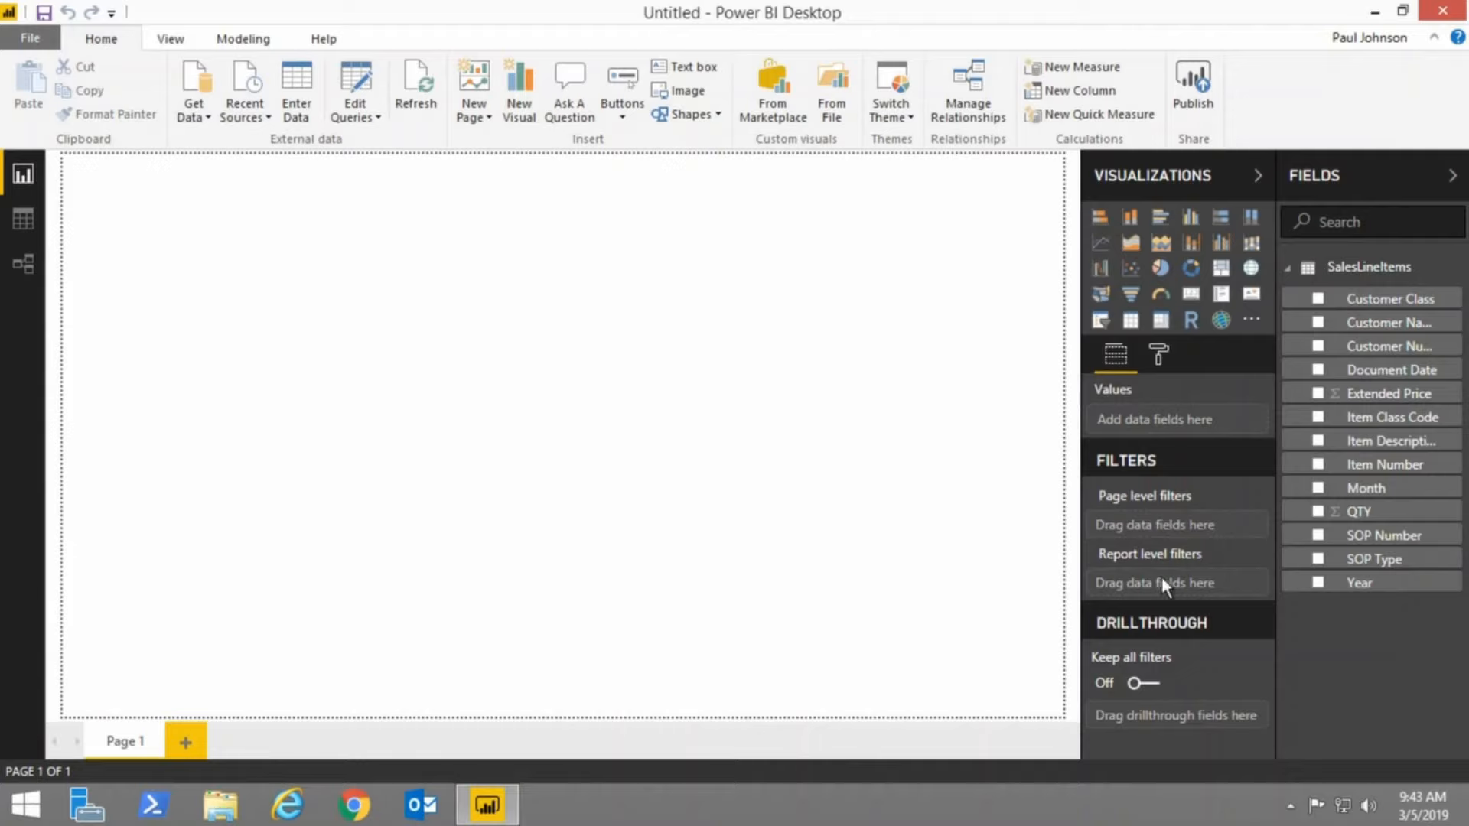
Build a matrix on Page 1 with Customer Class as rows, Year as columns and Extended Price as values.
{"action": "left_click_drag", "start_coordinate": [1375, 298], "coordinate": [478, 295]}
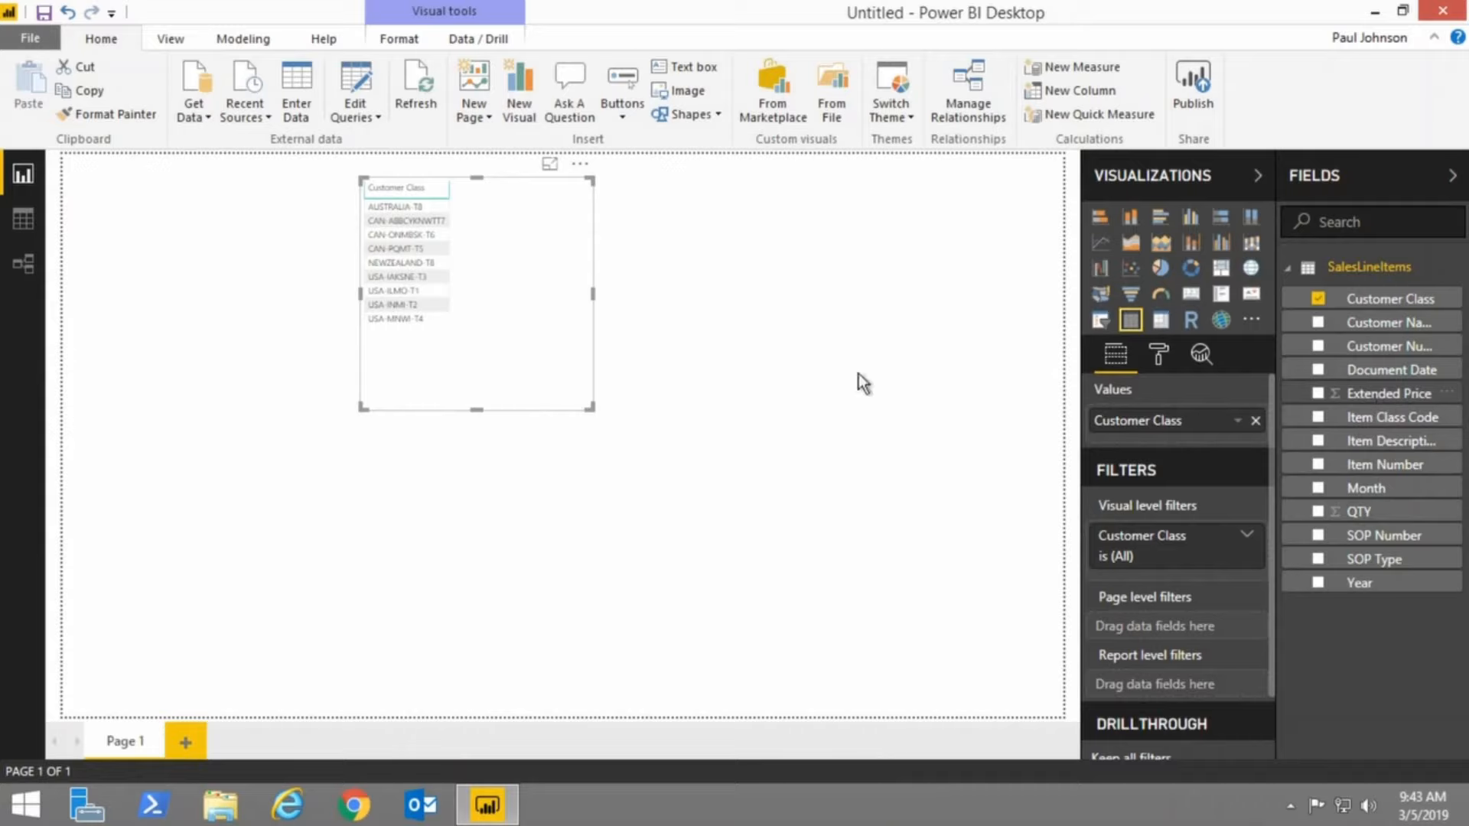
{"action": "left_click_drag", "start_coordinate": [859, 373], "coordinate": [517, 301]}
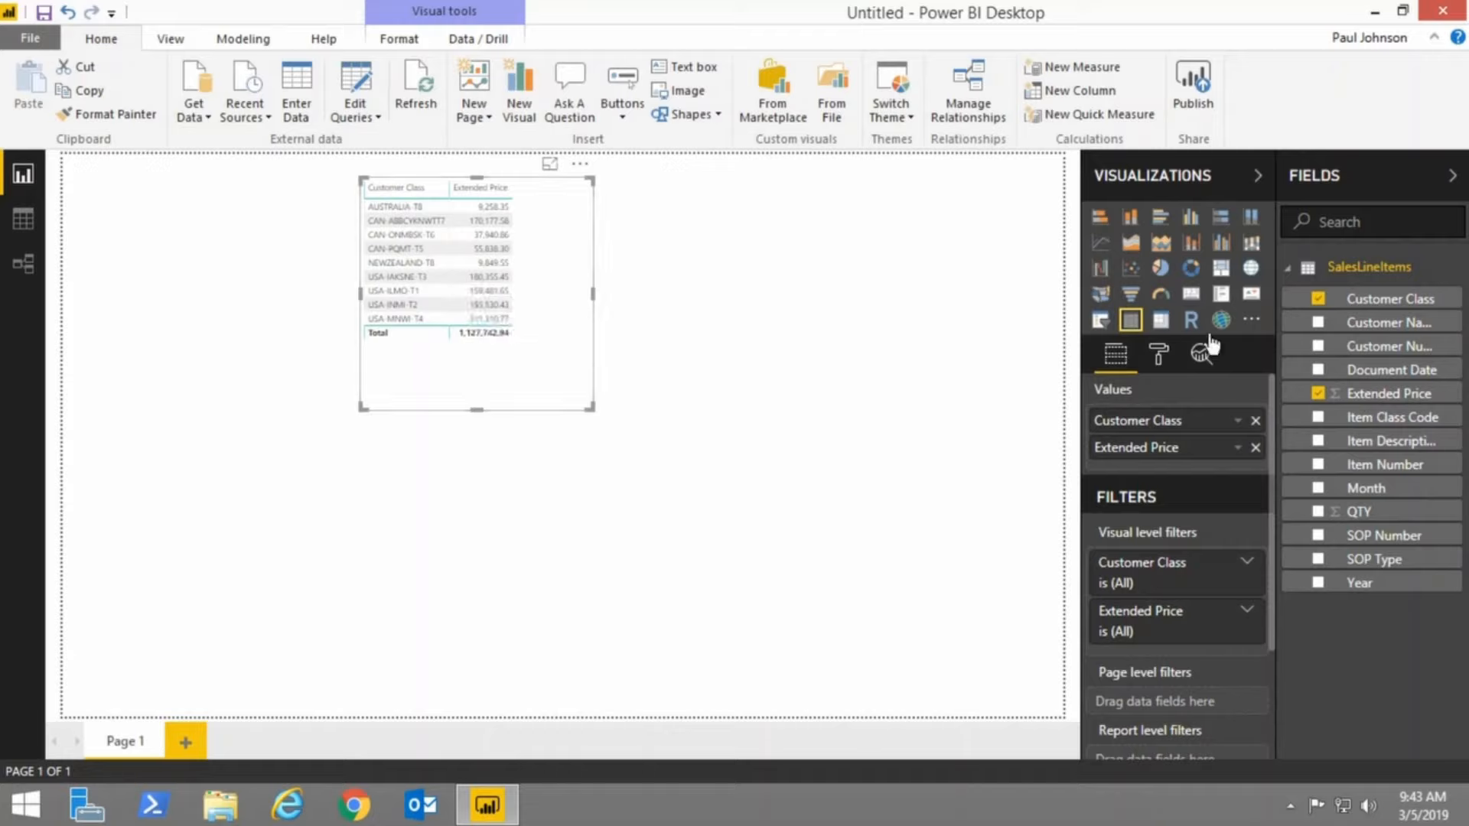
{"action": "left_click_drag", "start_coordinate": [1360, 583], "coordinate": [511, 315]}
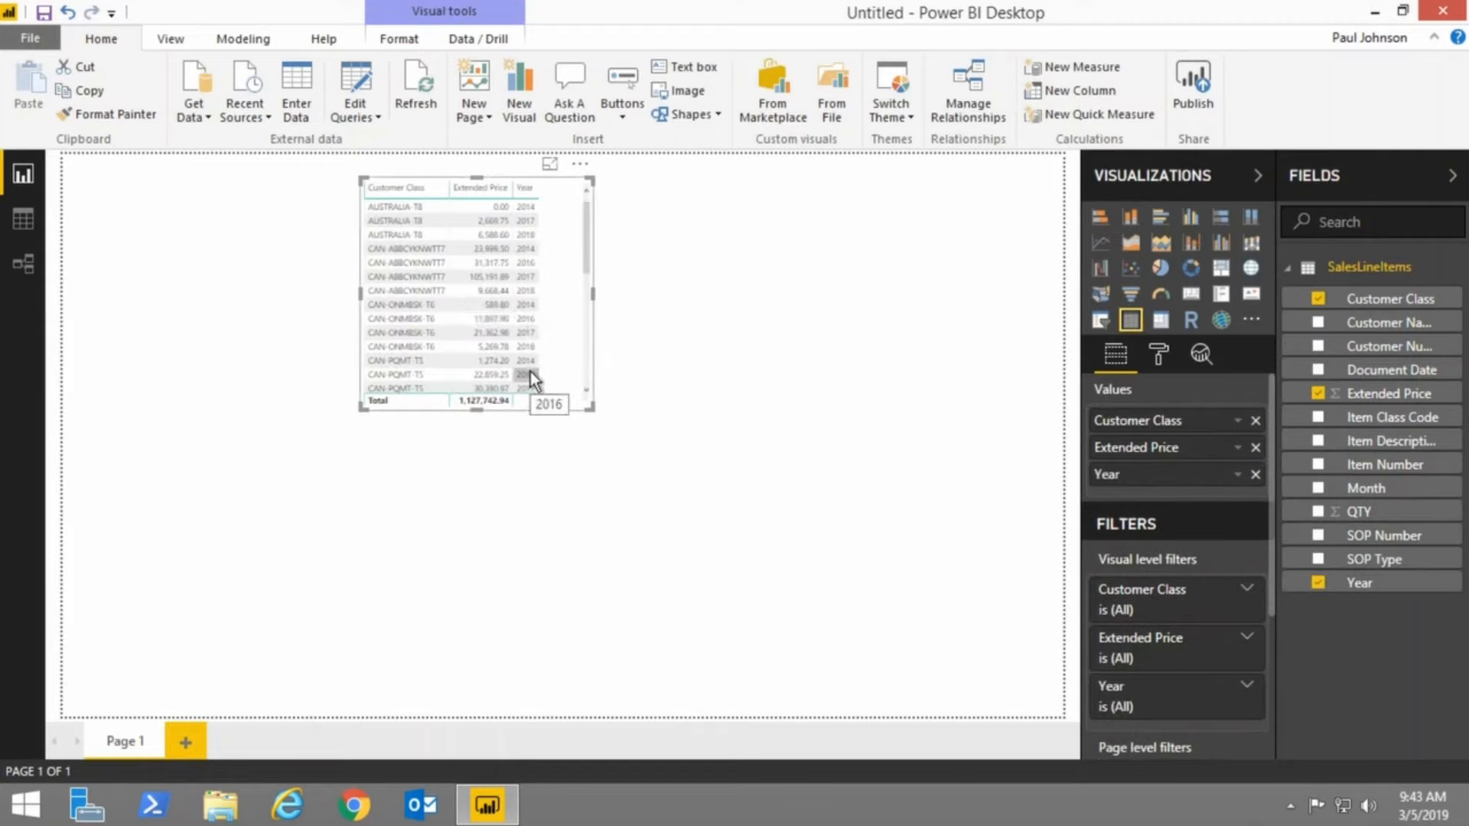
{"action": "left_click", "coordinate": [1162, 325]}
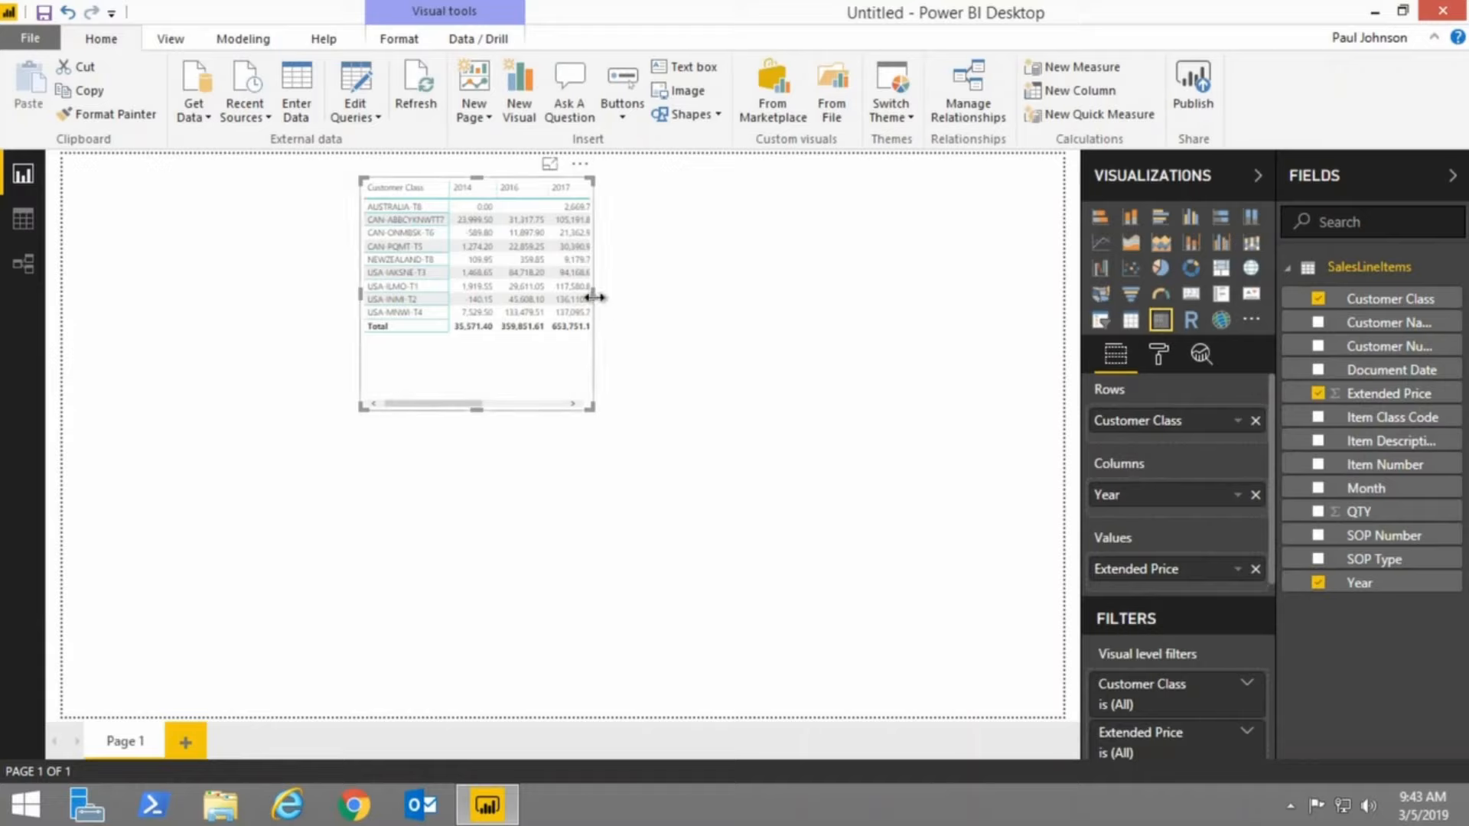
Widen the matrix to fit all year columns, move it to the upper-left corner of the page and trim its empty space.
{"action": "left_click_drag", "start_coordinate": [594, 297], "coordinate": [840, 296]}
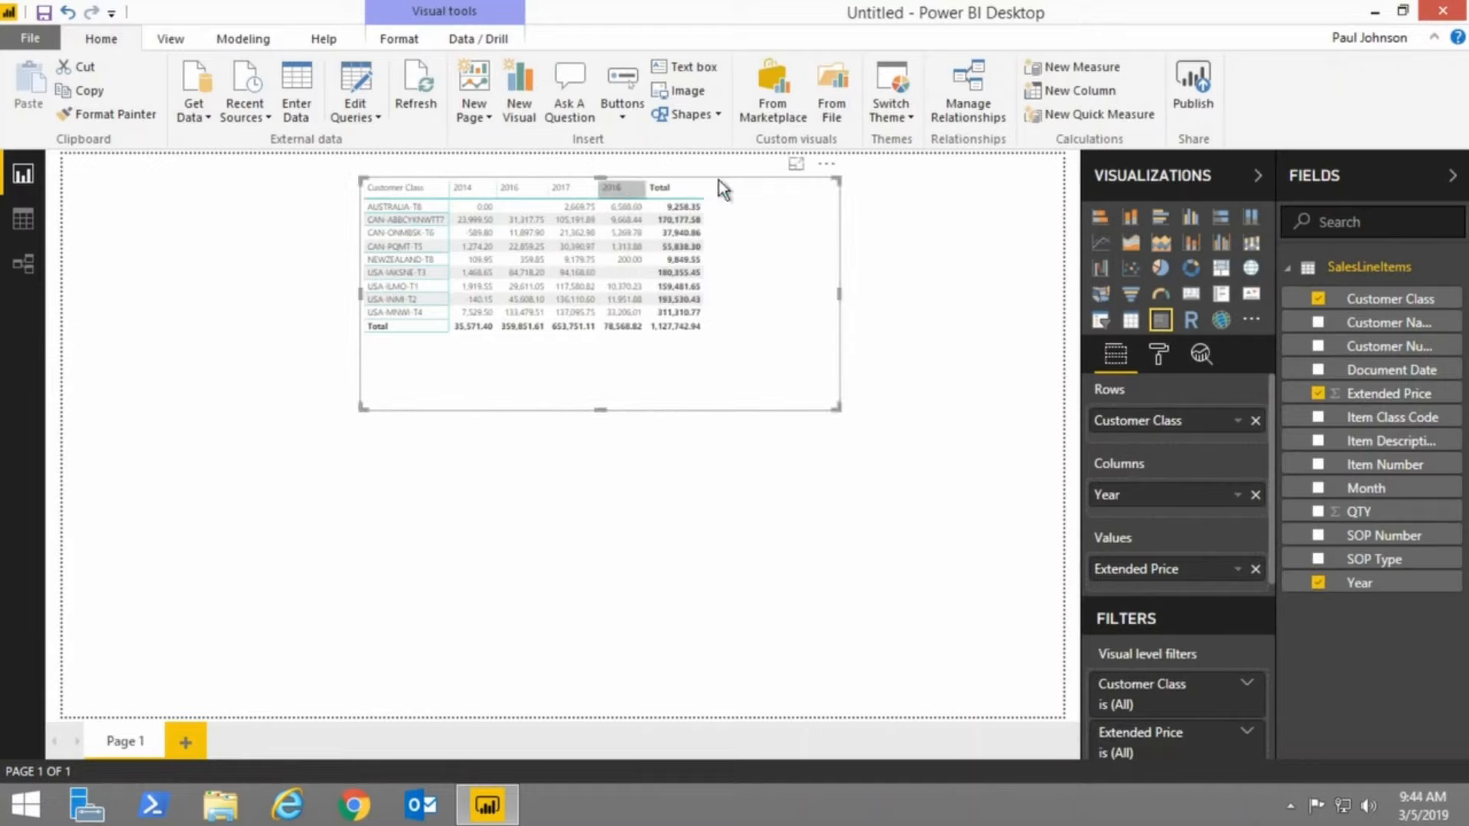
{"action": "left_click_drag", "start_coordinate": [739, 233], "coordinate": [525, 218]}
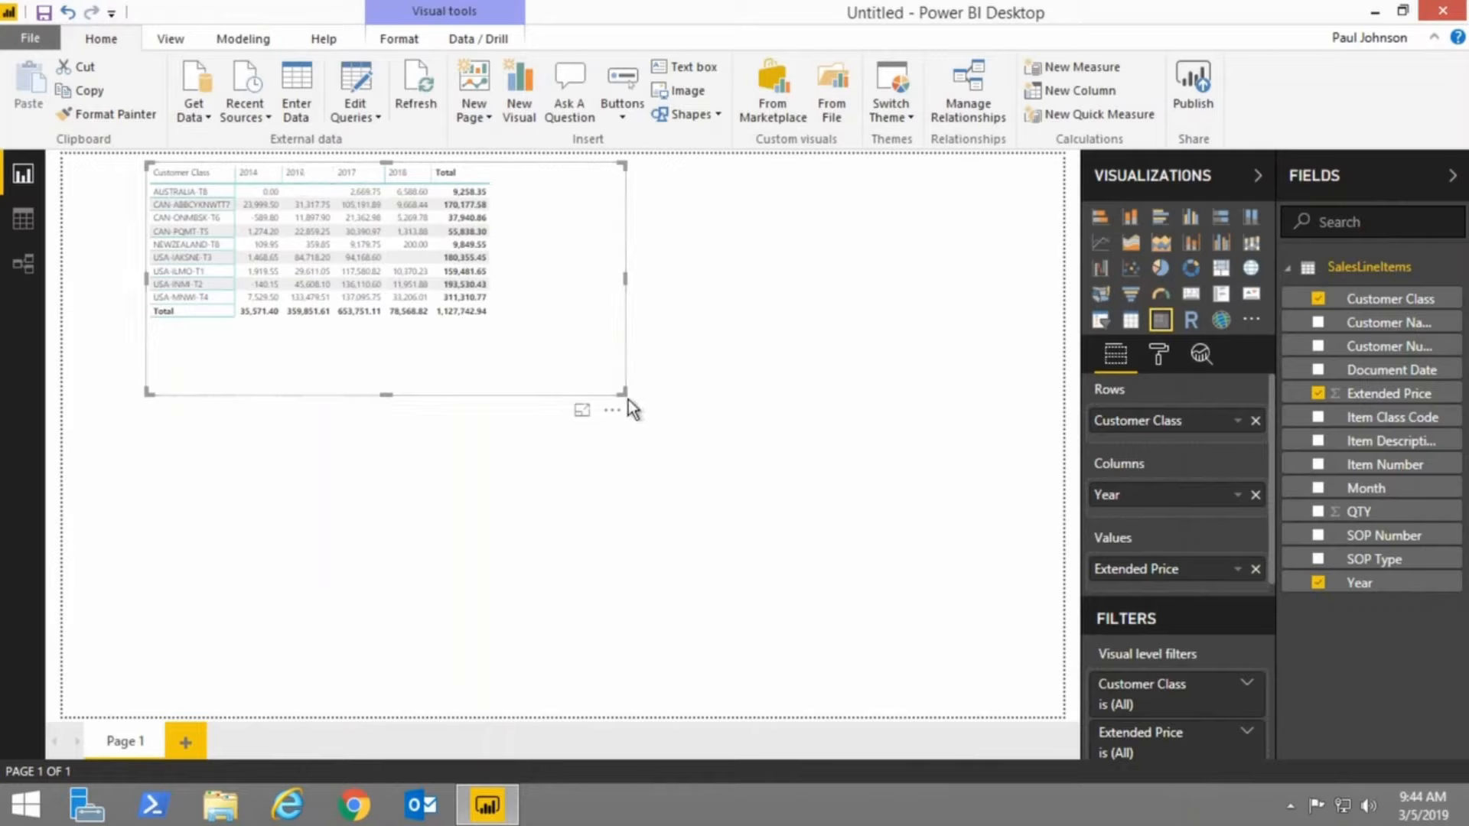
{"action": "left_click_drag", "start_coordinate": [624, 395], "coordinate": [561, 337]}
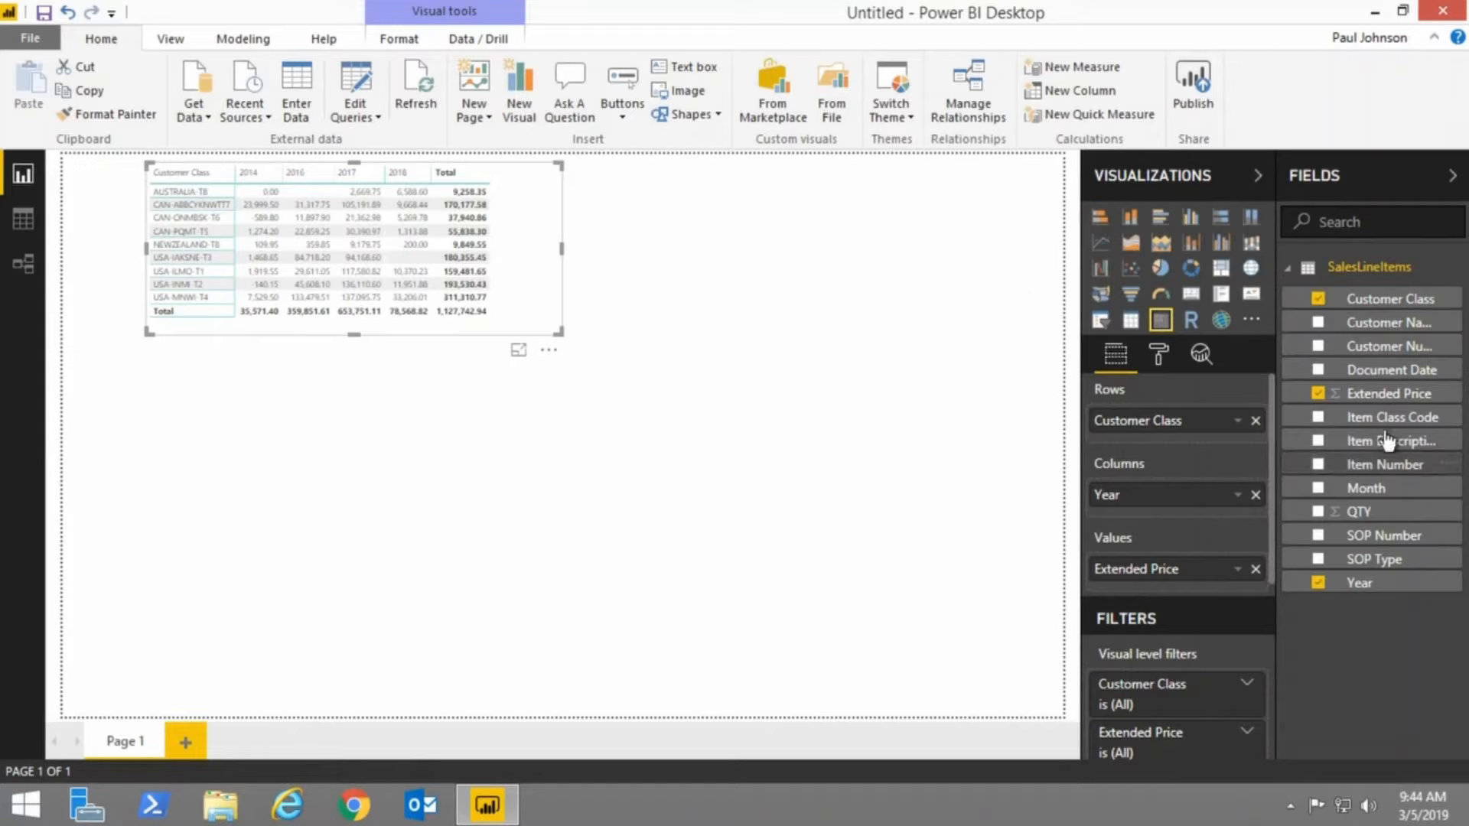
Create a clustered column chart below the matrix with Item Class Code as axis, Year as legend and Extended Price as value.
{"action": "left_click_drag", "start_coordinate": [1386, 419], "coordinate": [393, 462]}
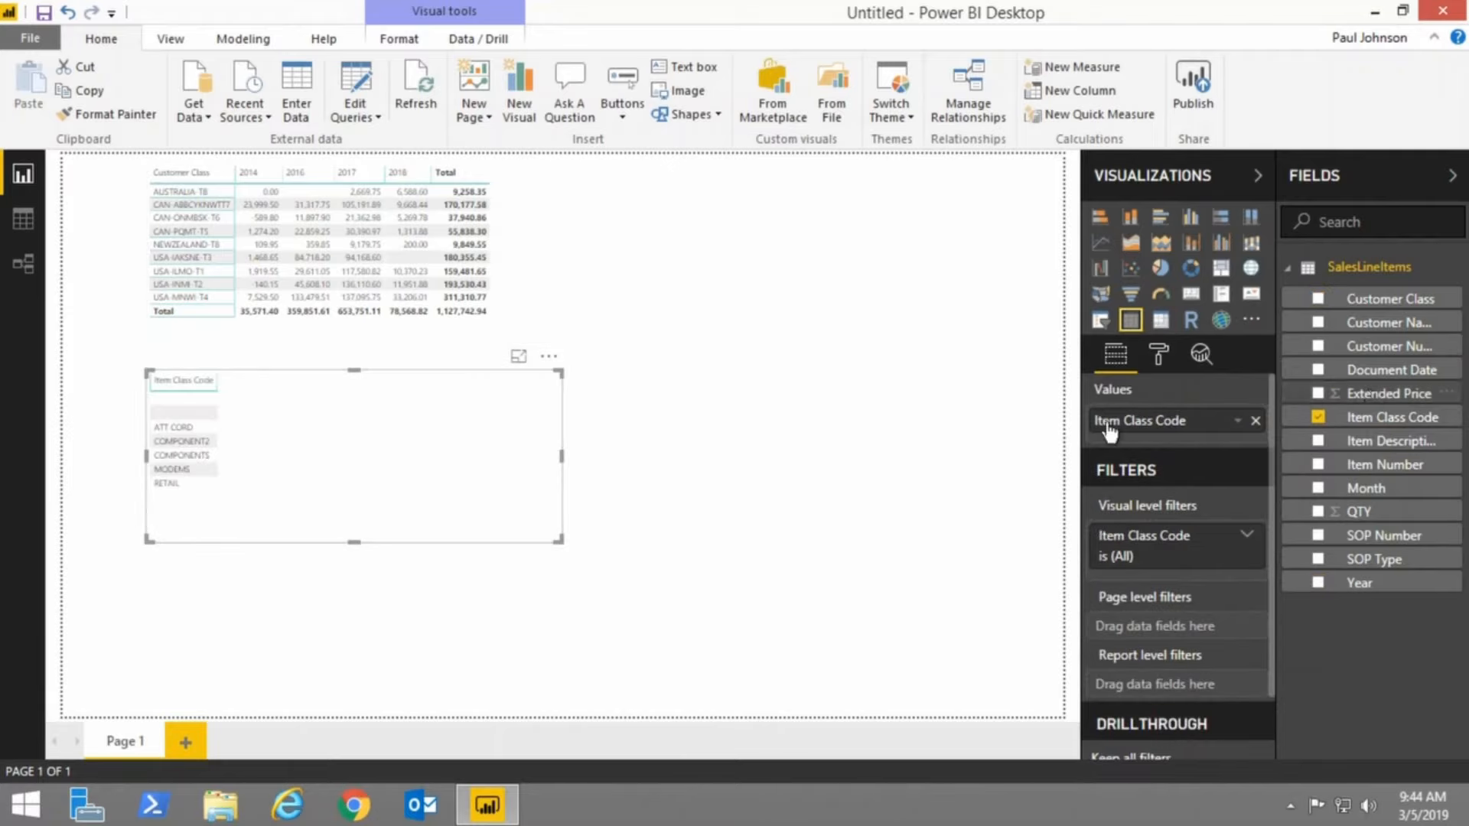
{"action": "left_click_drag", "start_coordinate": [1388, 393], "coordinate": [340, 455]}
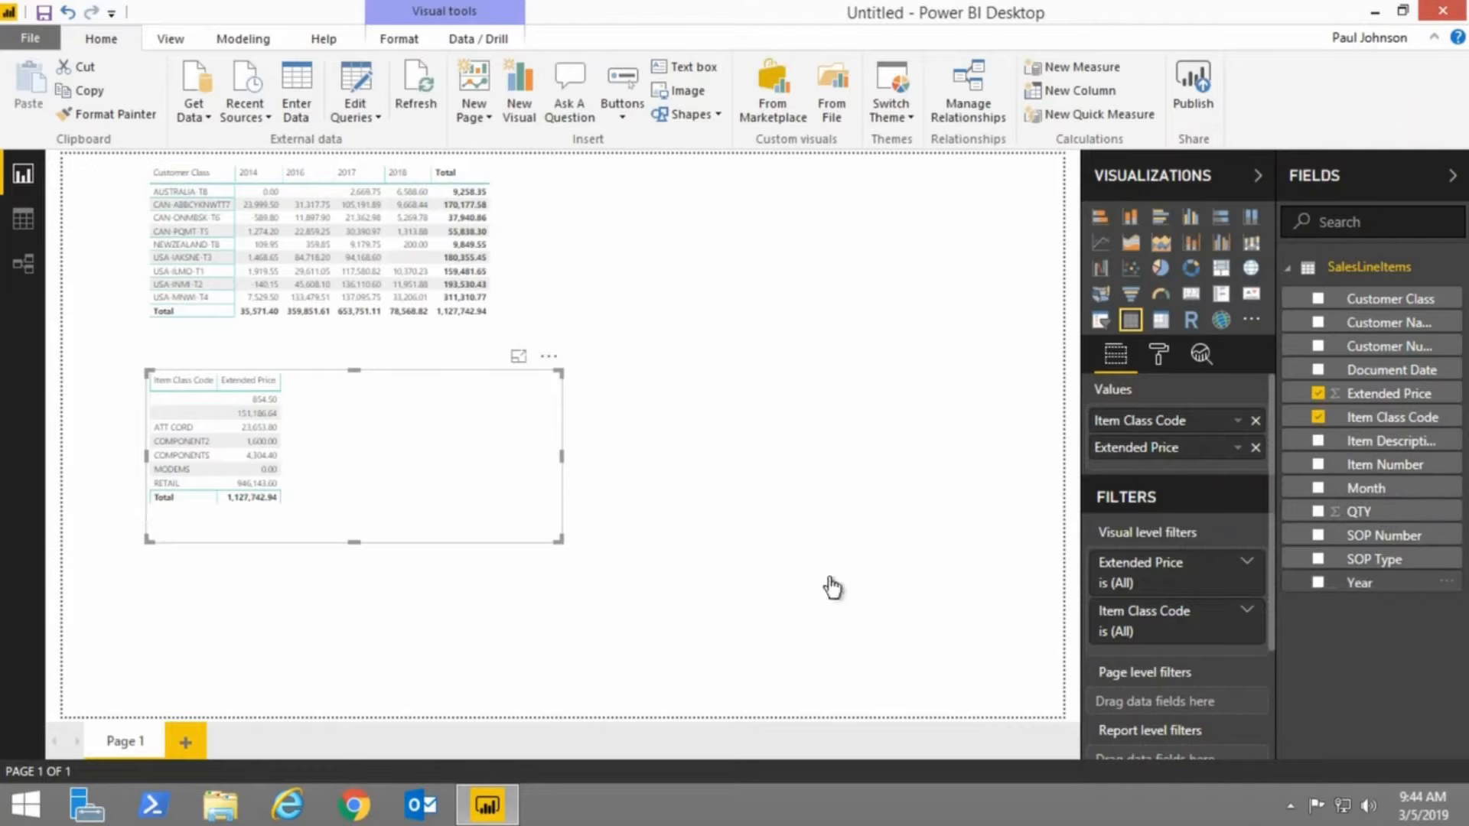
{"action": "left_click_drag", "start_coordinate": [832, 587], "coordinate": [347, 445]}
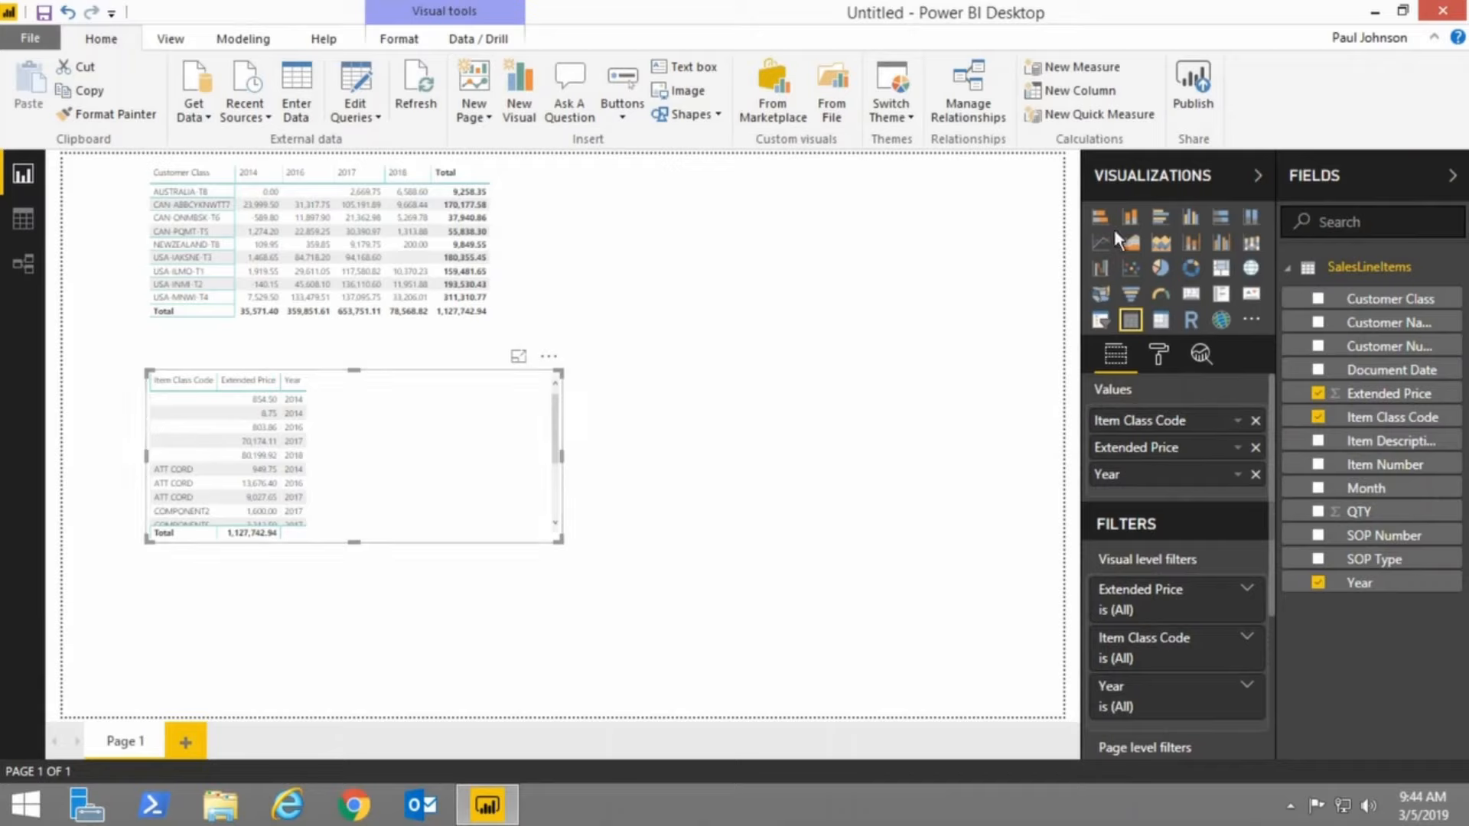
{"action": "left_click", "coordinate": [1200, 228]}
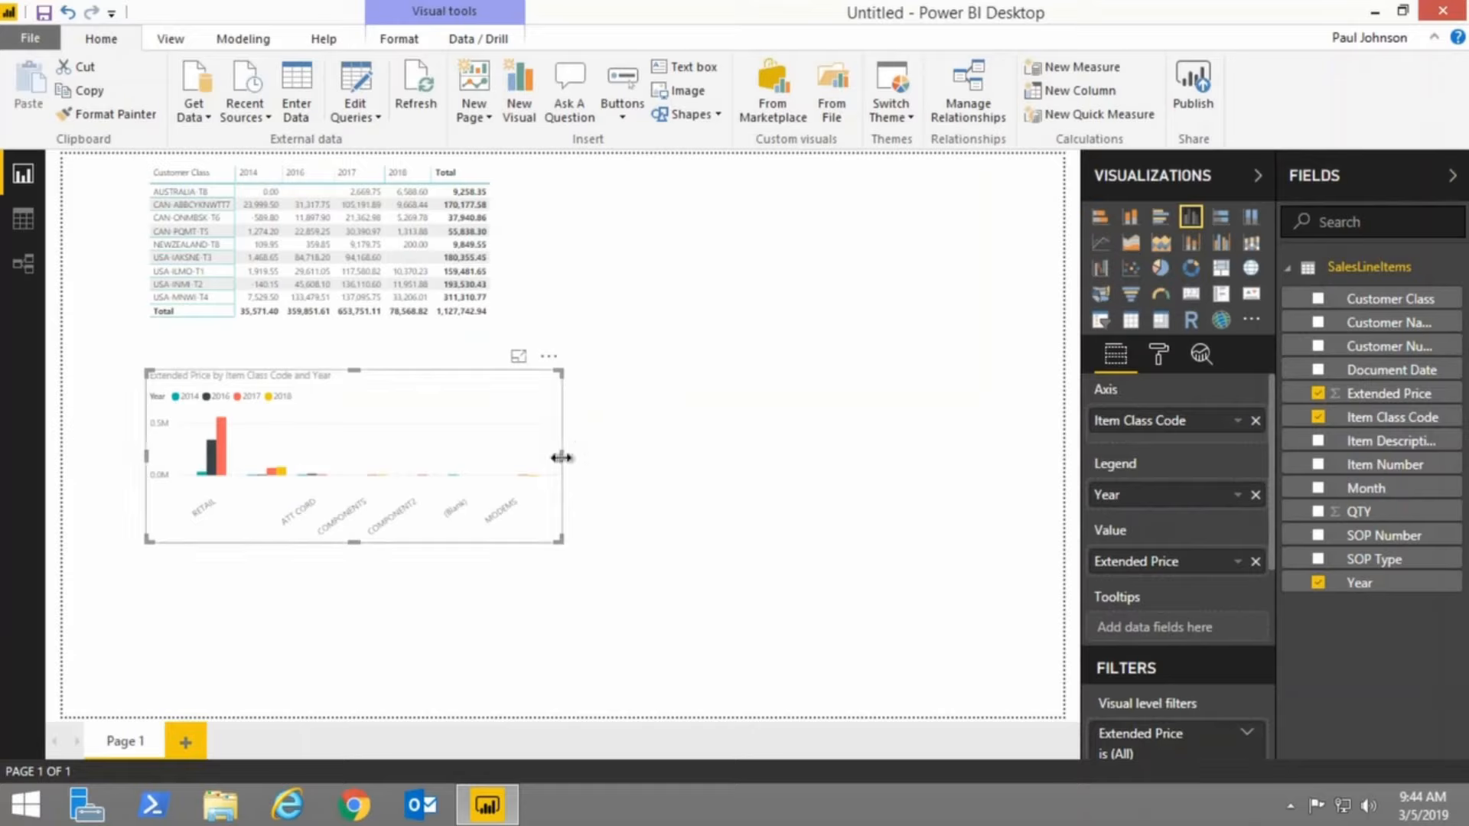
Widen the column chart and move it beside the matrix at the upper right of the page.
{"action": "left_click_drag", "start_coordinate": [564, 458], "coordinate": [667, 463]}
{"action": "left_click_drag", "start_coordinate": [387, 383], "coordinate": [755, 184]}
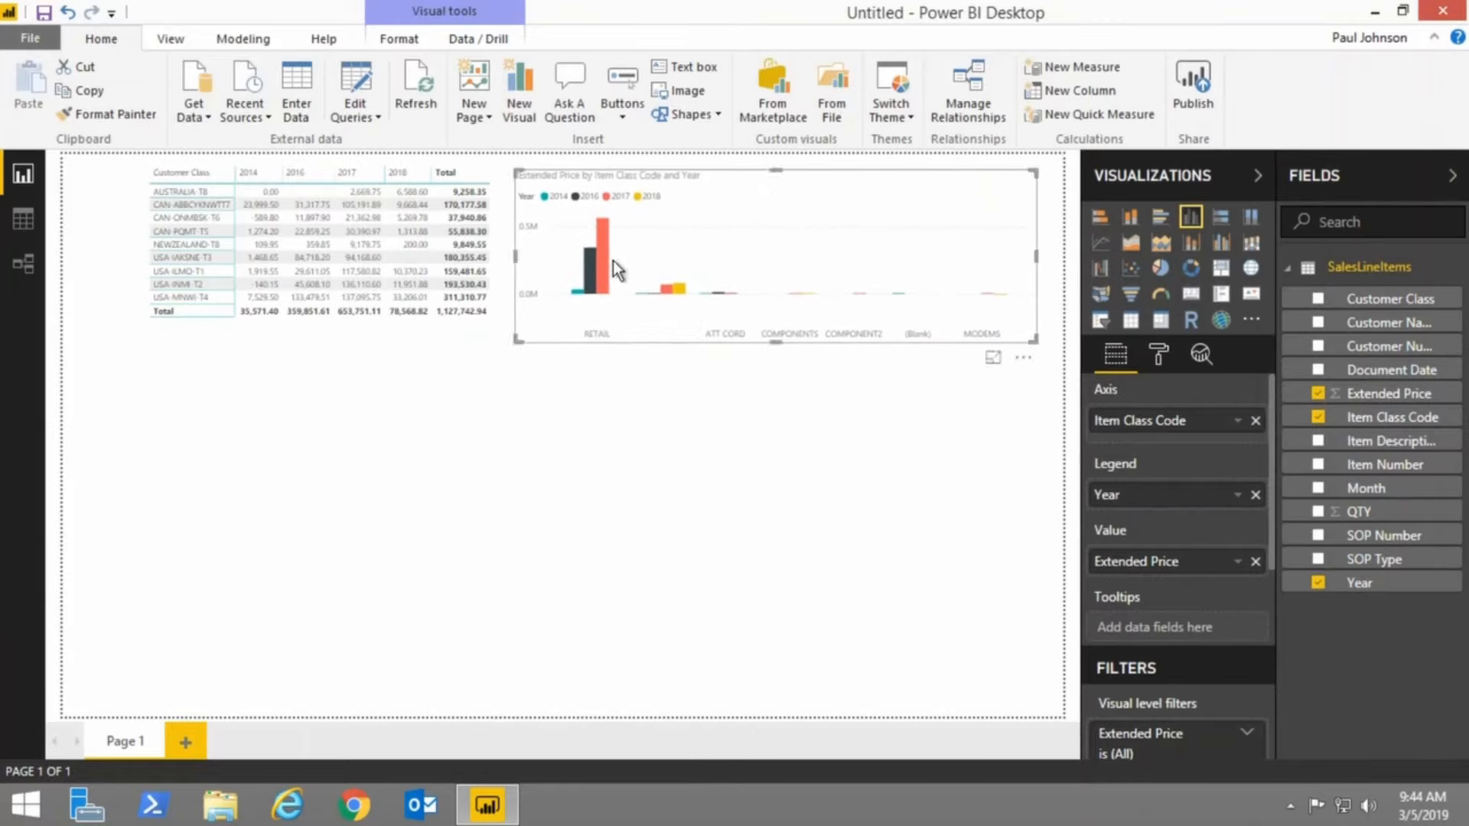
{"action": "mouse_move", "coordinate": [603, 273]}
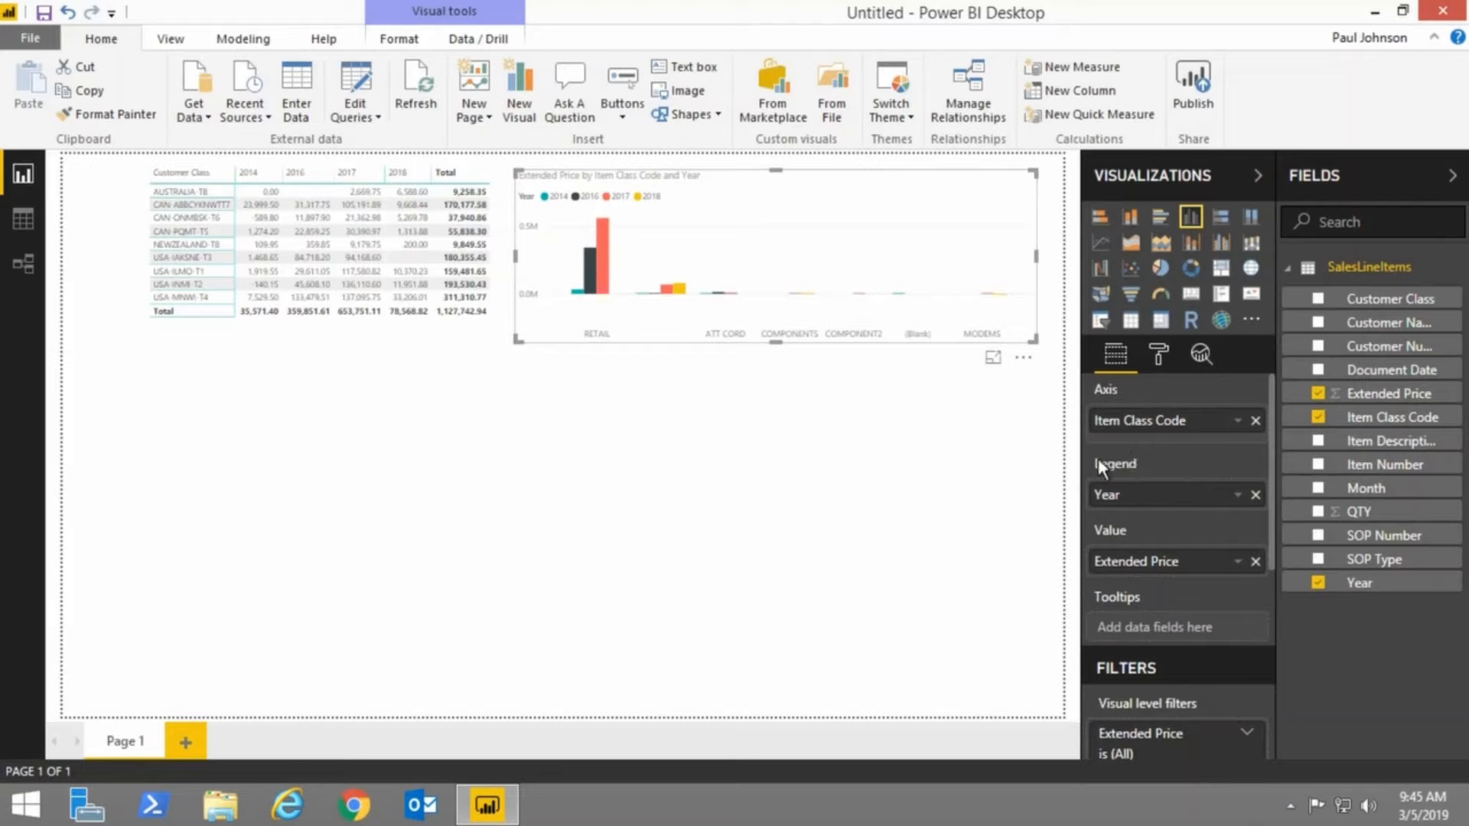
Centre the title of the column chart.
{"action": "left_click", "coordinate": [1160, 355]}
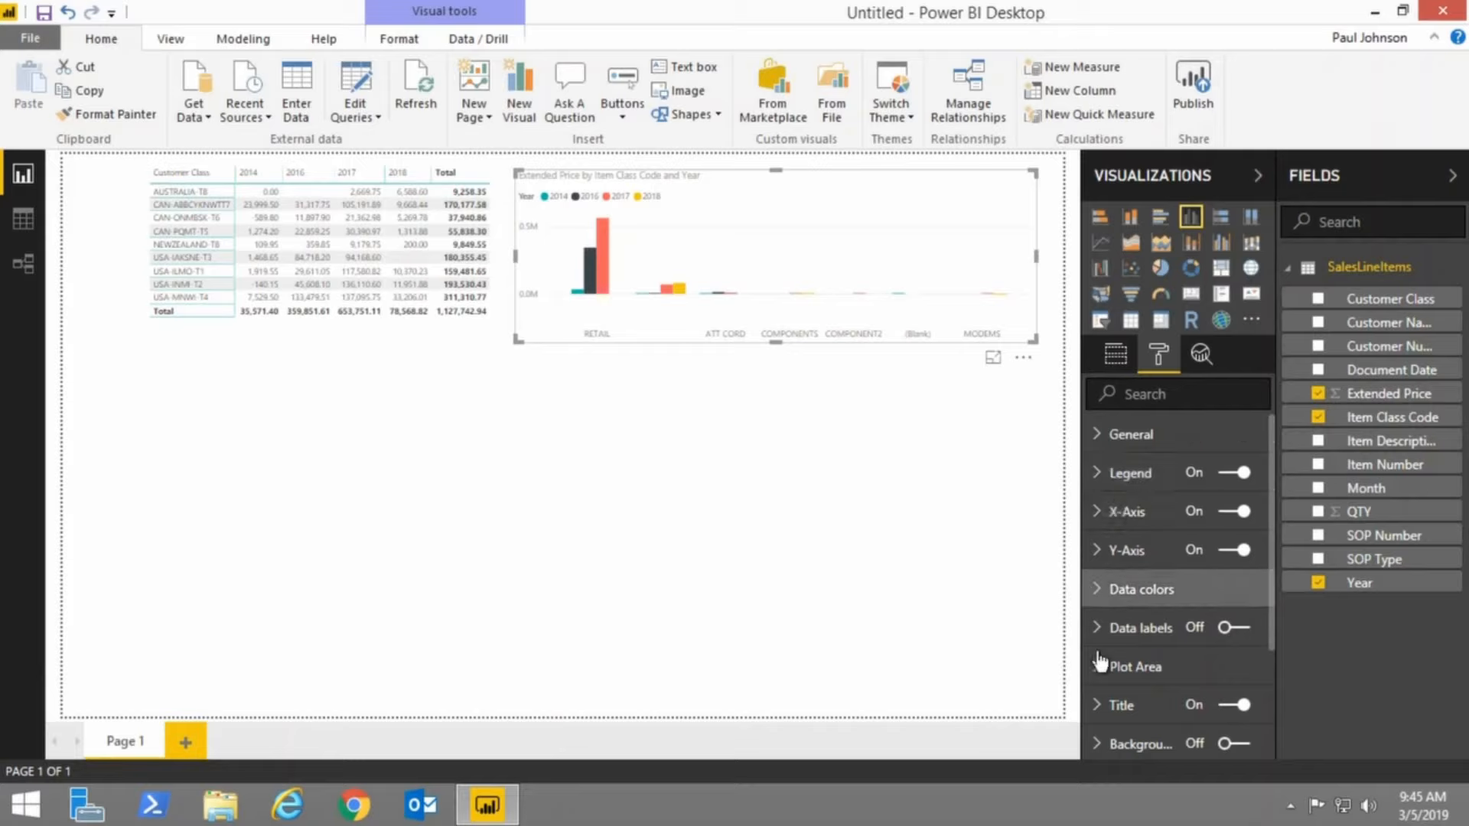
{"action": "left_click", "coordinate": [1095, 708]}
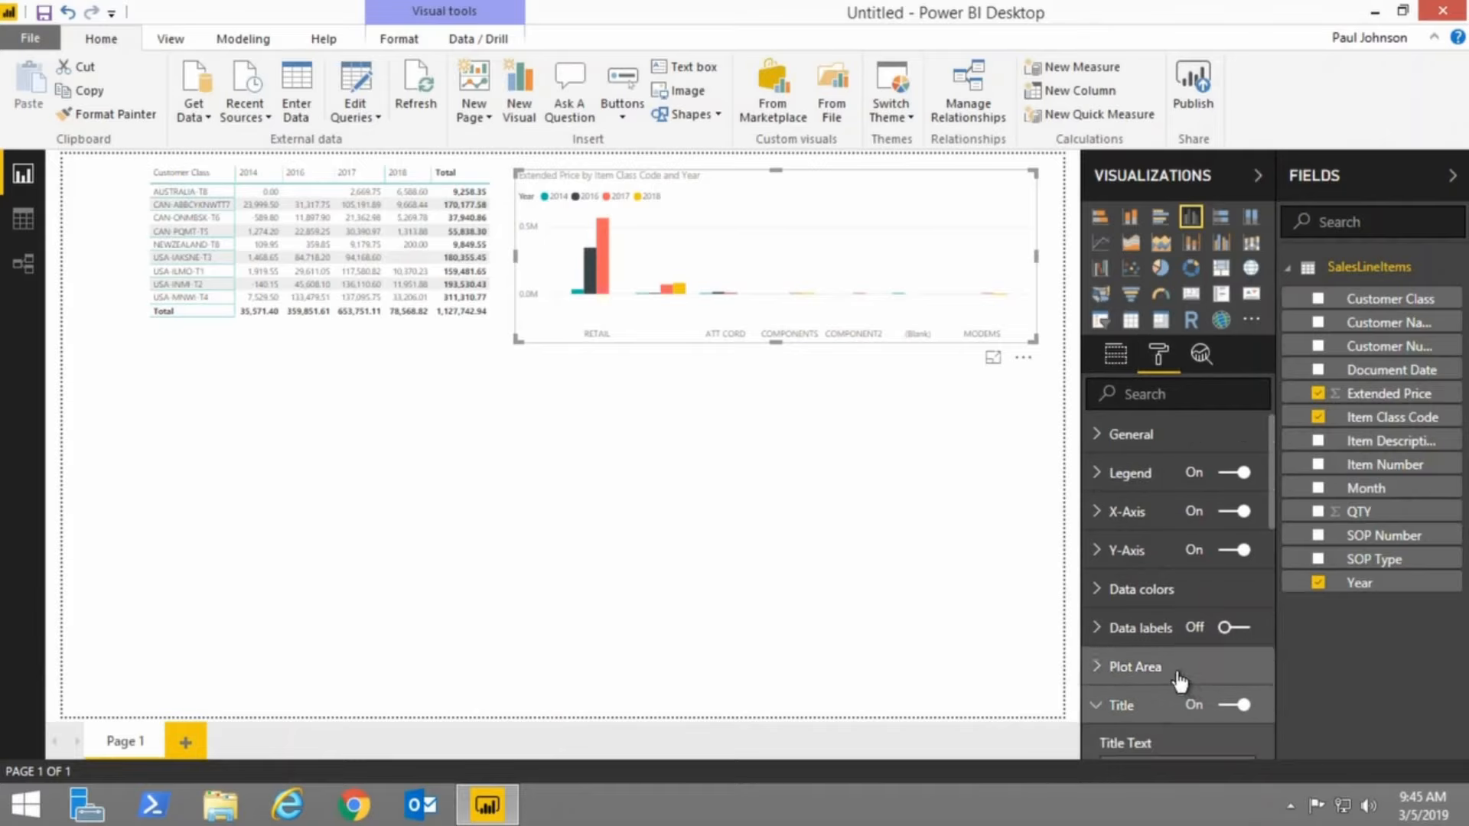
{"action": "scroll", "coordinate": [1177, 672], "scroll_direction": "down", "scroll_amount": 5}
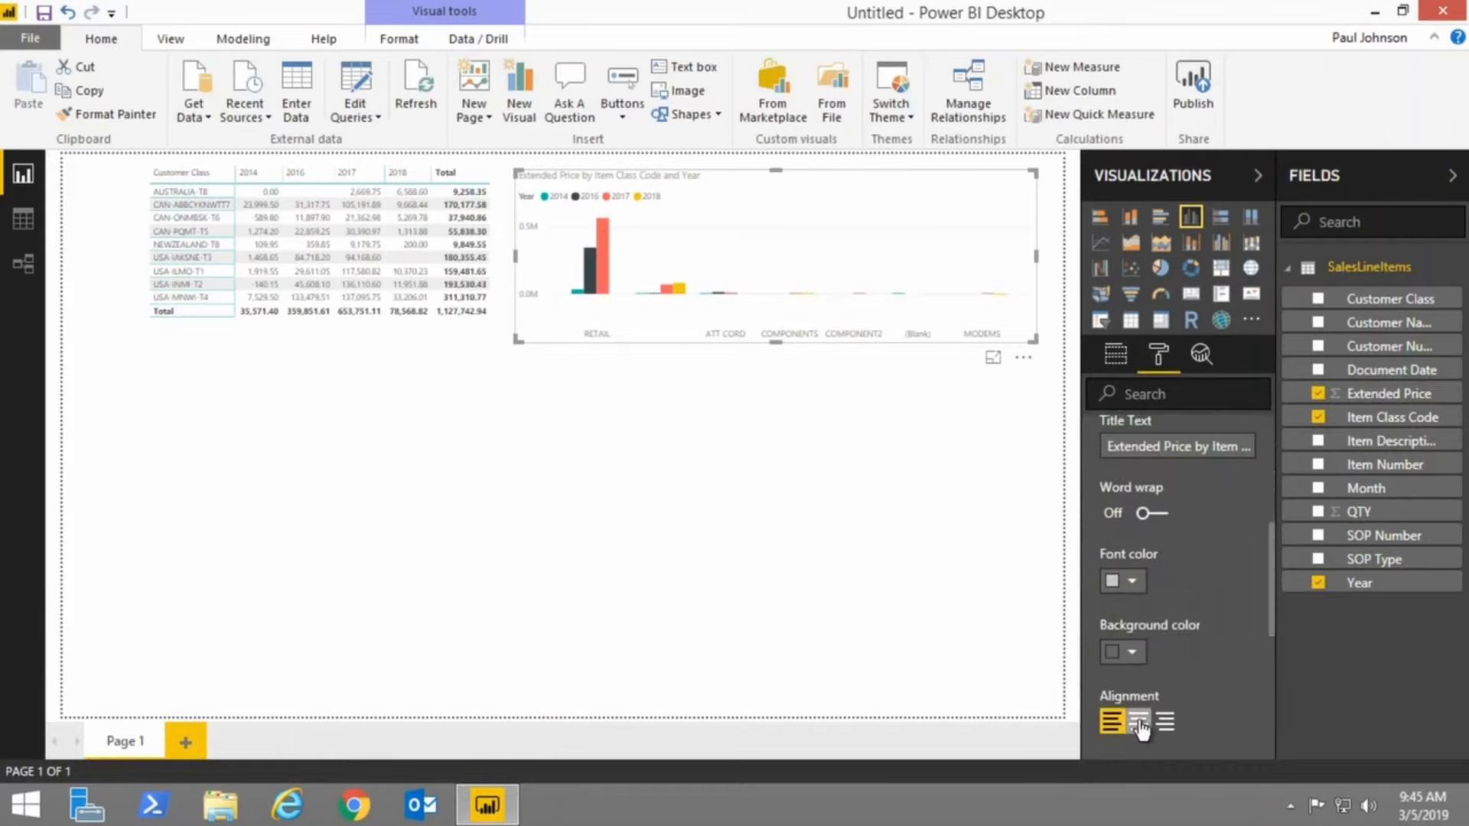
{"action": "left_click", "coordinate": [1138, 722]}
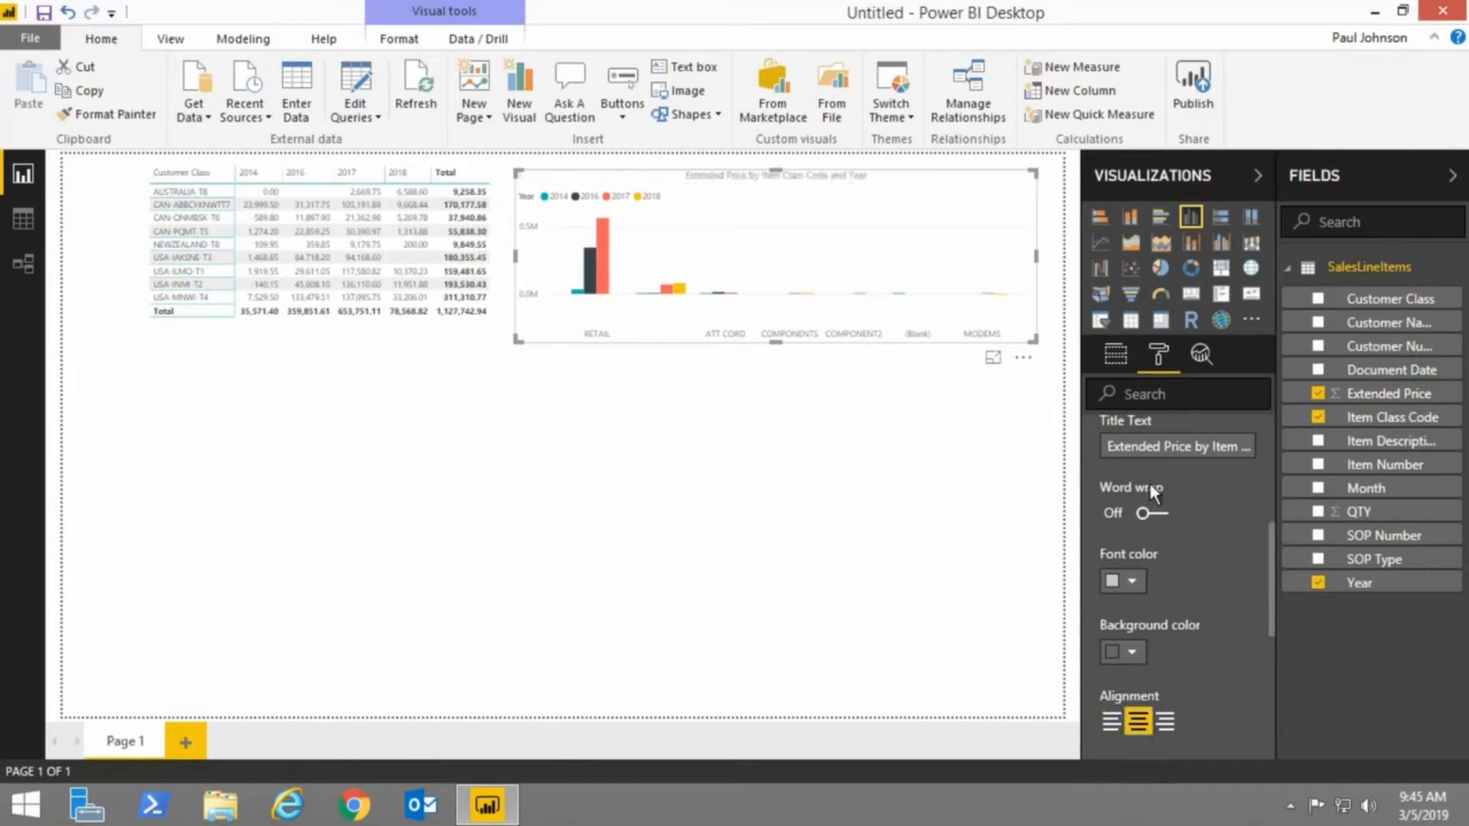
Change the column chart's title text to "Sales by Item Class by Year".
{"action": "left_click", "coordinate": [1108, 447]}
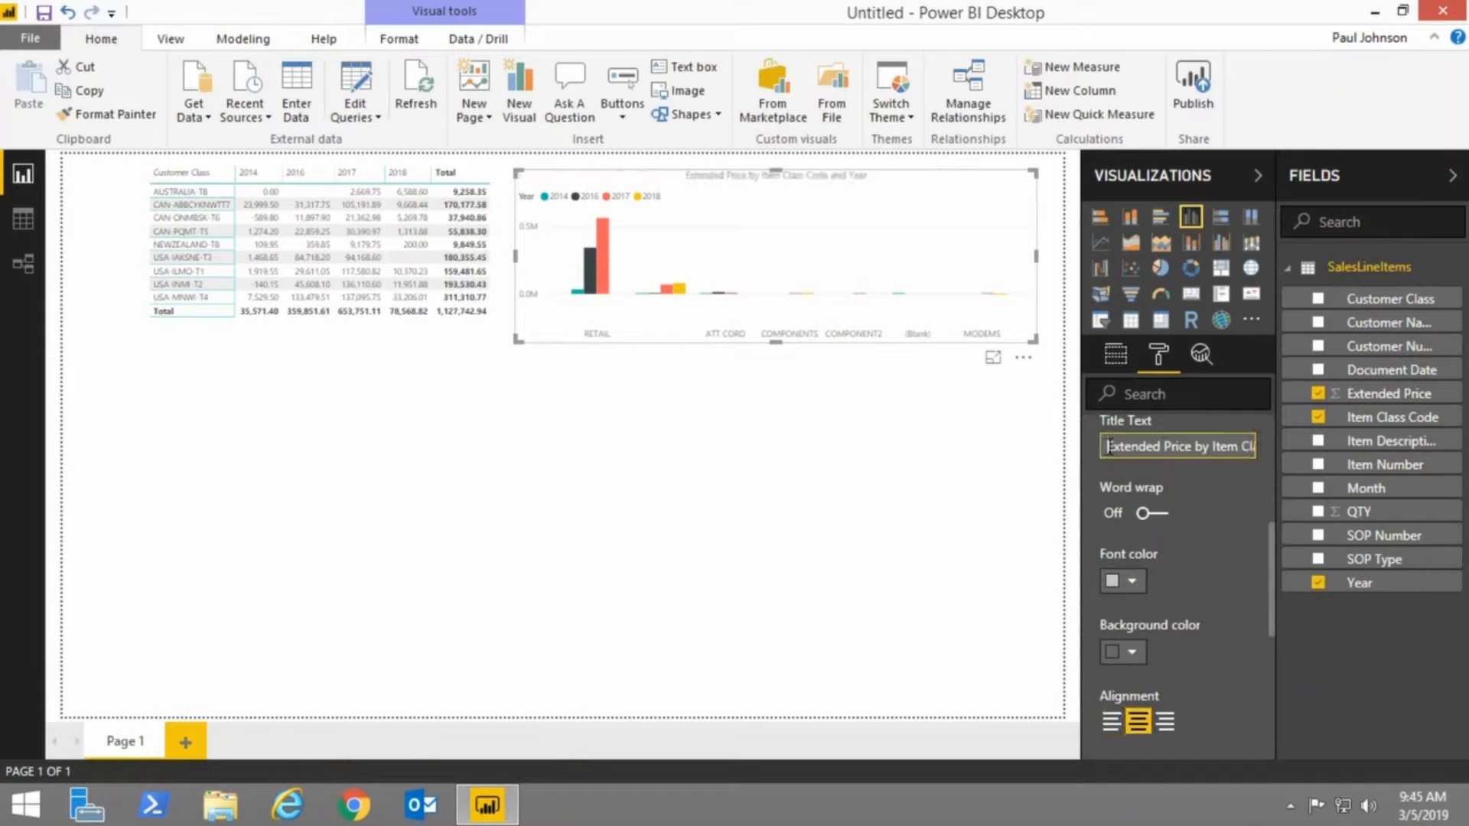
{"action": "left_click_drag", "start_coordinate": [1108, 446], "coordinate": [1308, 457]}
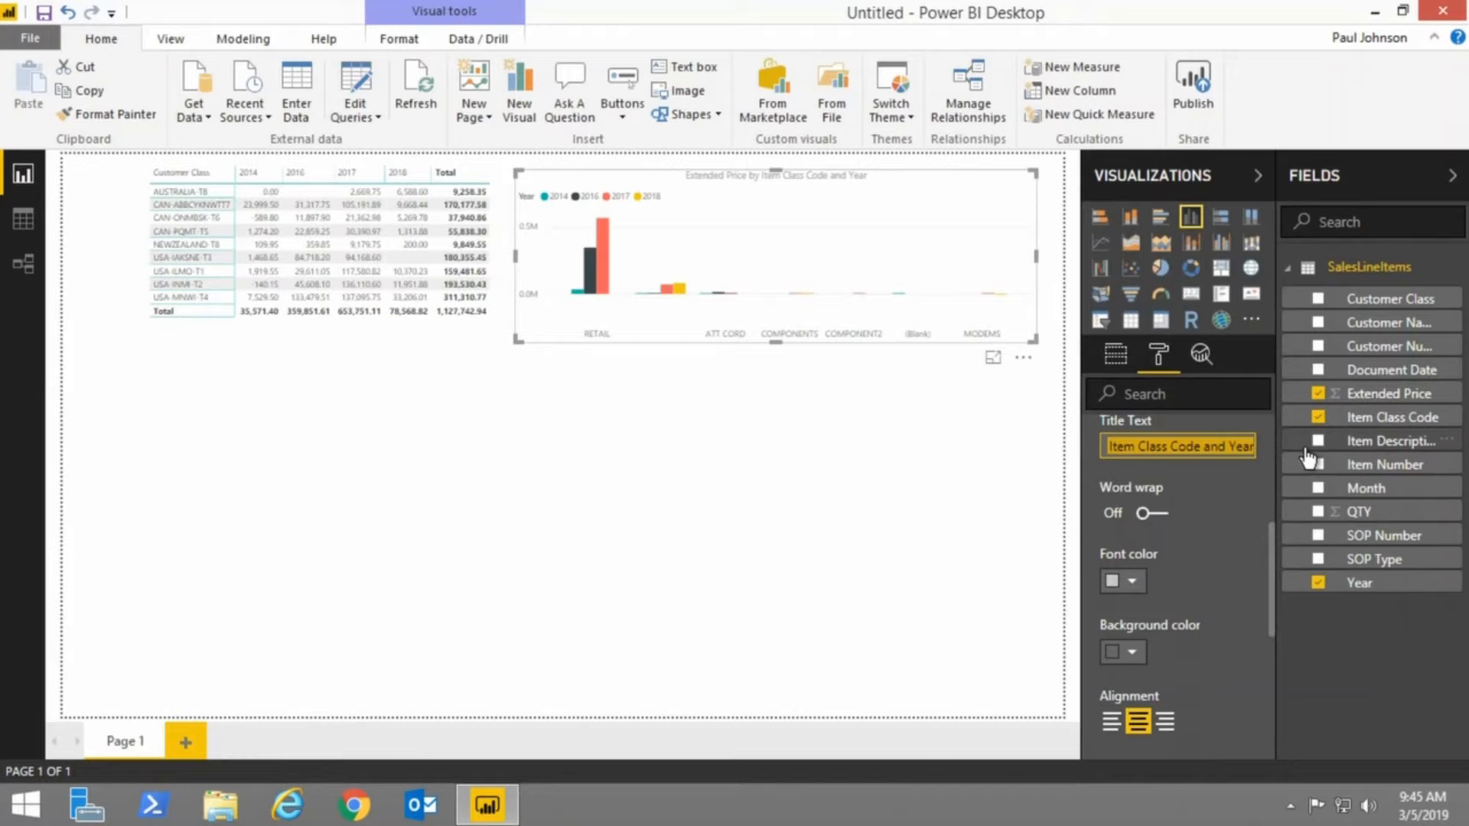
{"action": "type", "text": "Sales"}
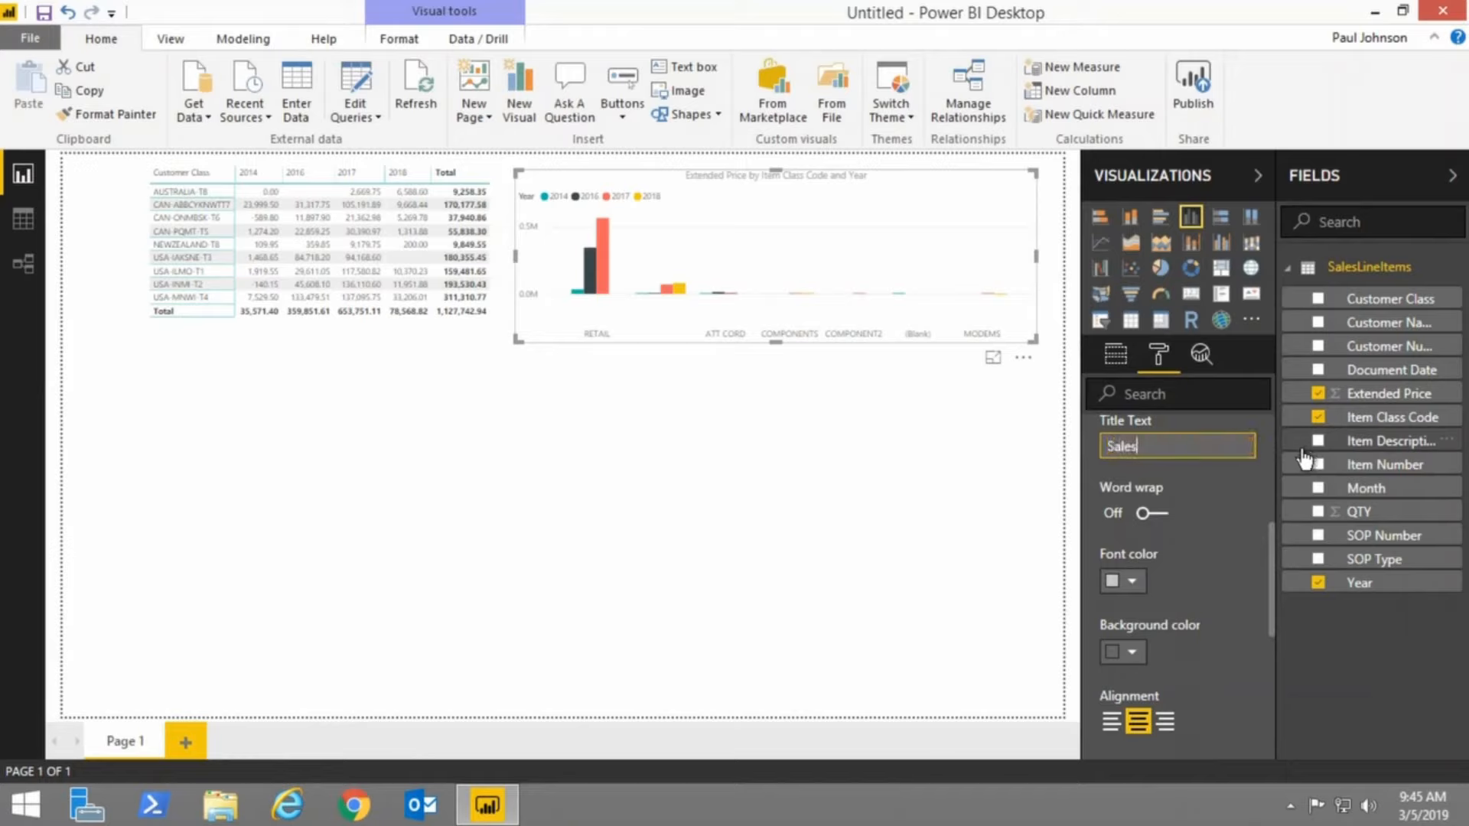
{"action": "type", "text": " by Item "}
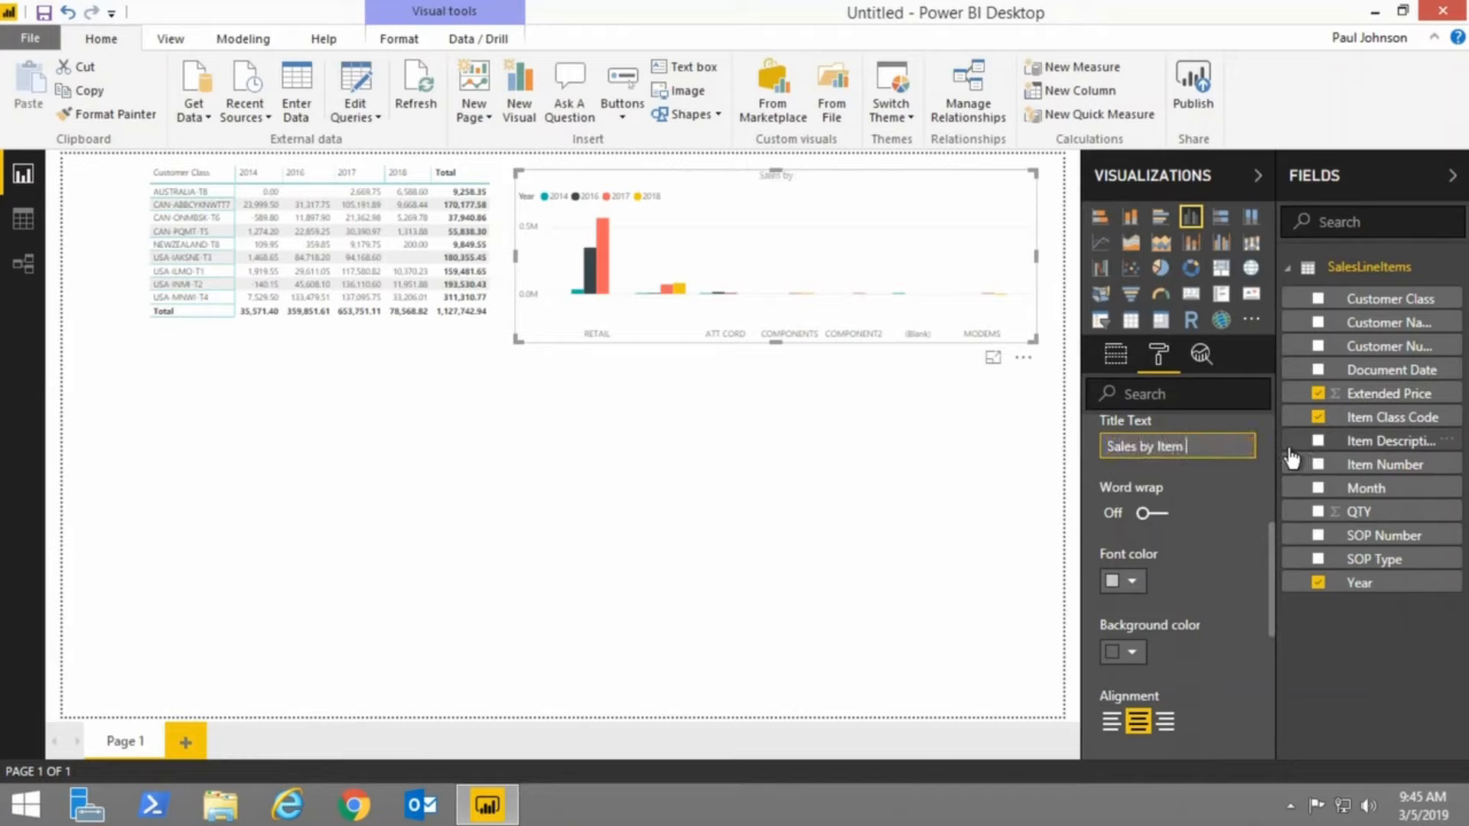
{"action": "type", "text": "Class by Year"}
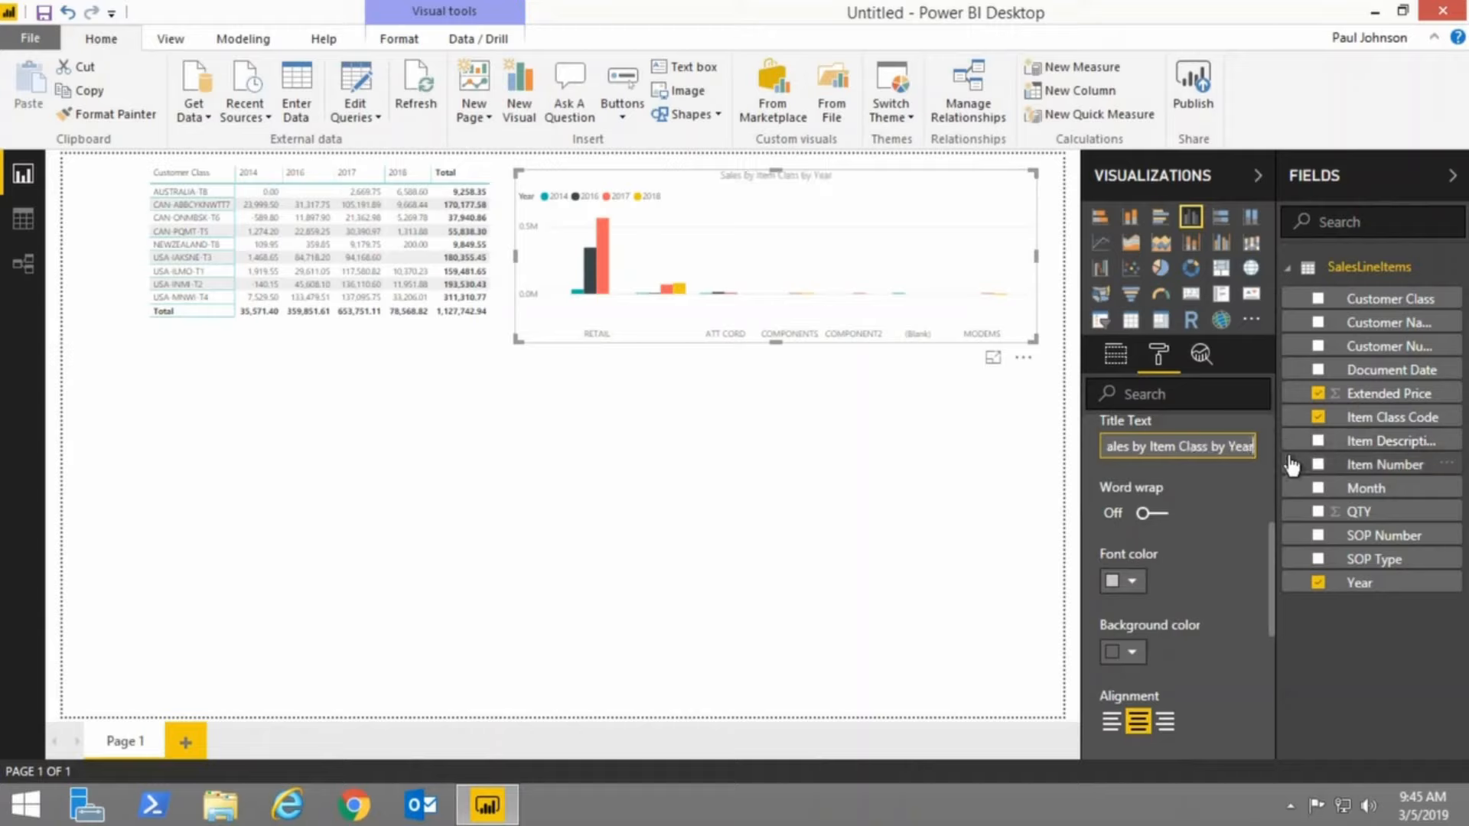
Set the chart title's font color to black and its text size to 13, then deselect the chart.
{"action": "left_click", "coordinate": [1131, 581]}
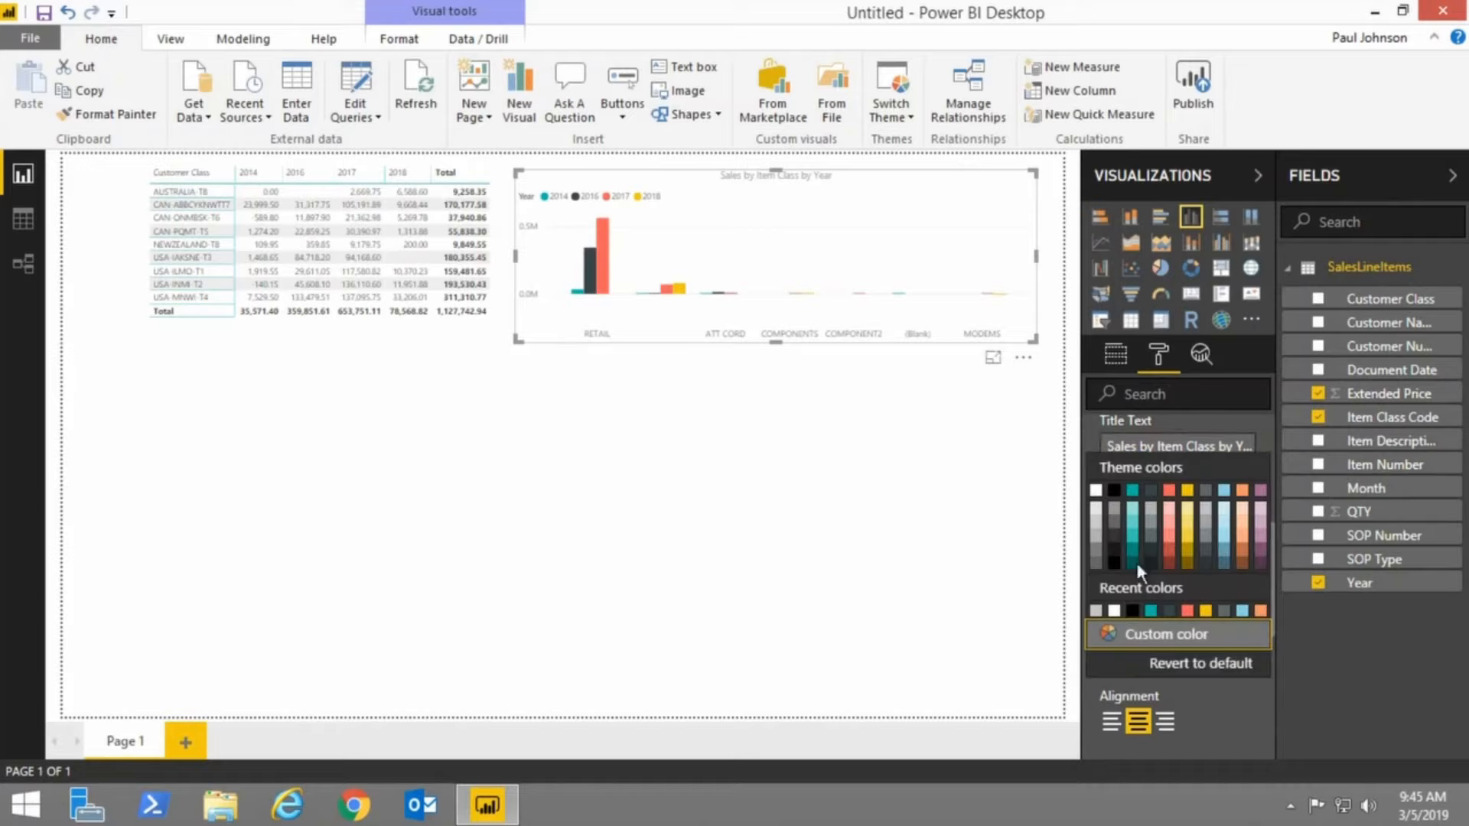
{"action": "left_click", "coordinate": [1114, 490]}
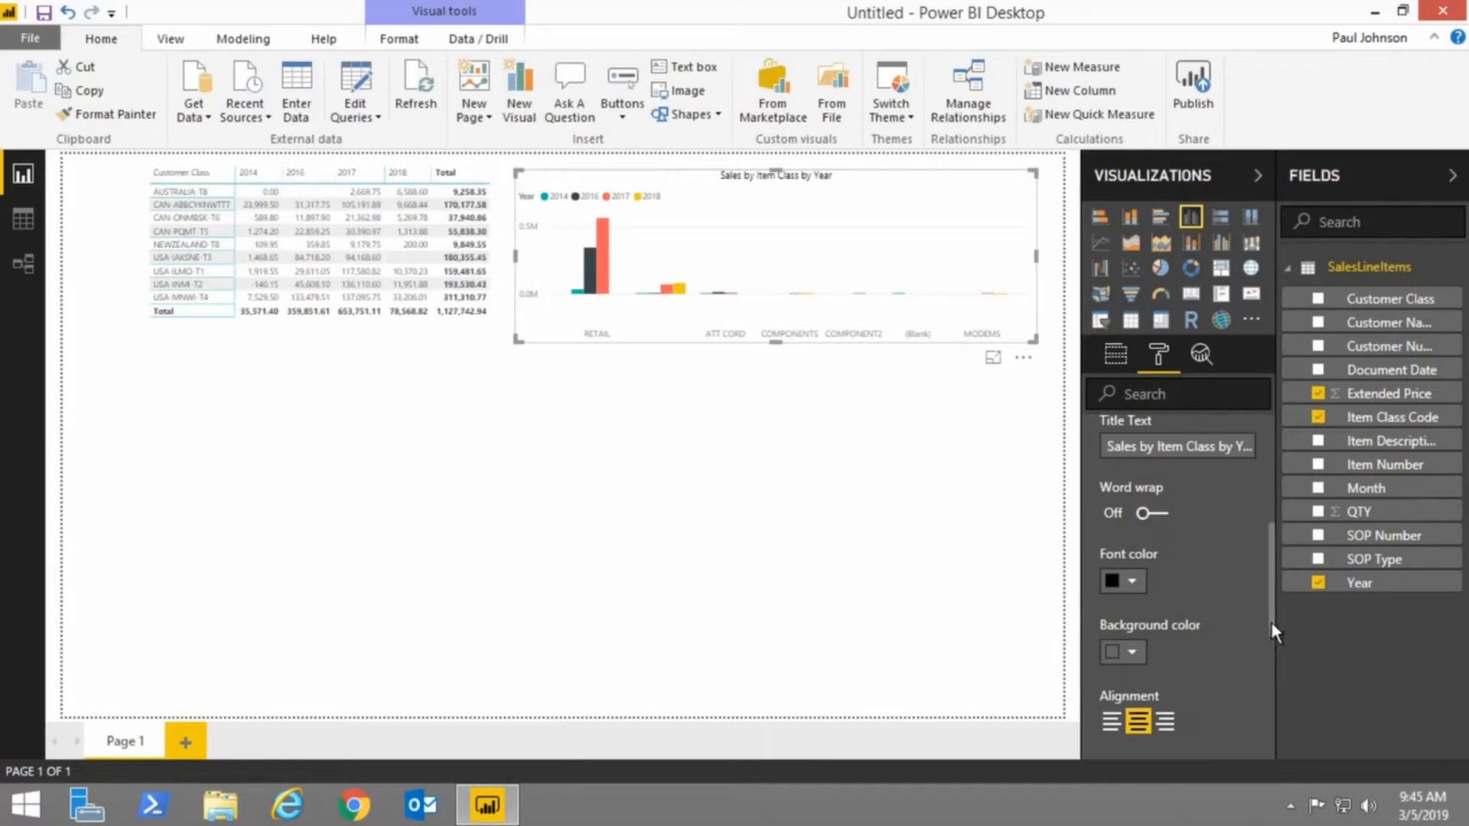
{"action": "left_click_drag", "start_coordinate": [1270, 621], "coordinate": [1265, 681]}
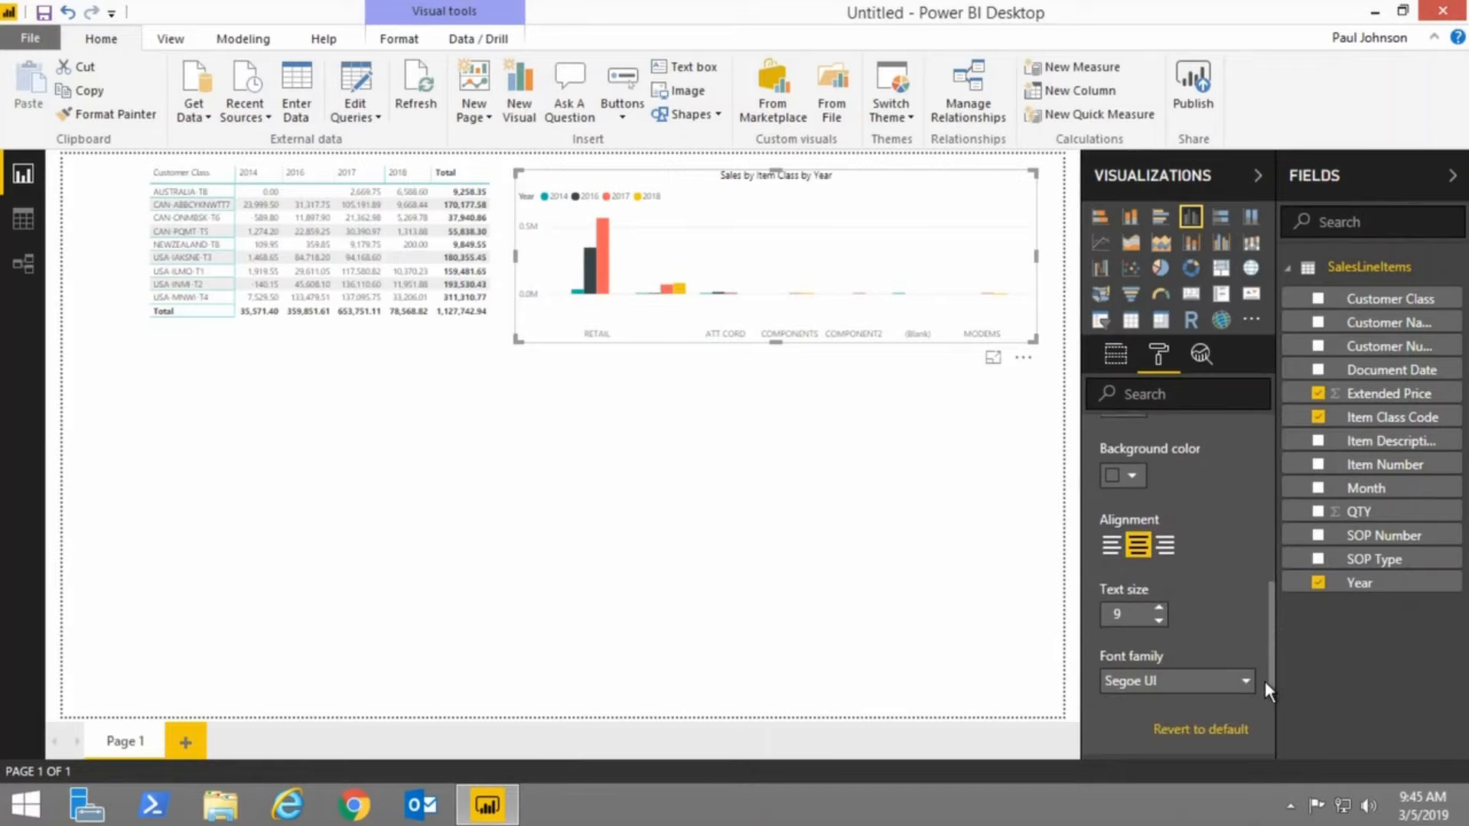
{"action": "left_click", "coordinate": [1158, 606]}
{"action": "left_click", "coordinate": [1158, 606]}
{"action": "left_click", "coordinate": [1158, 606]}
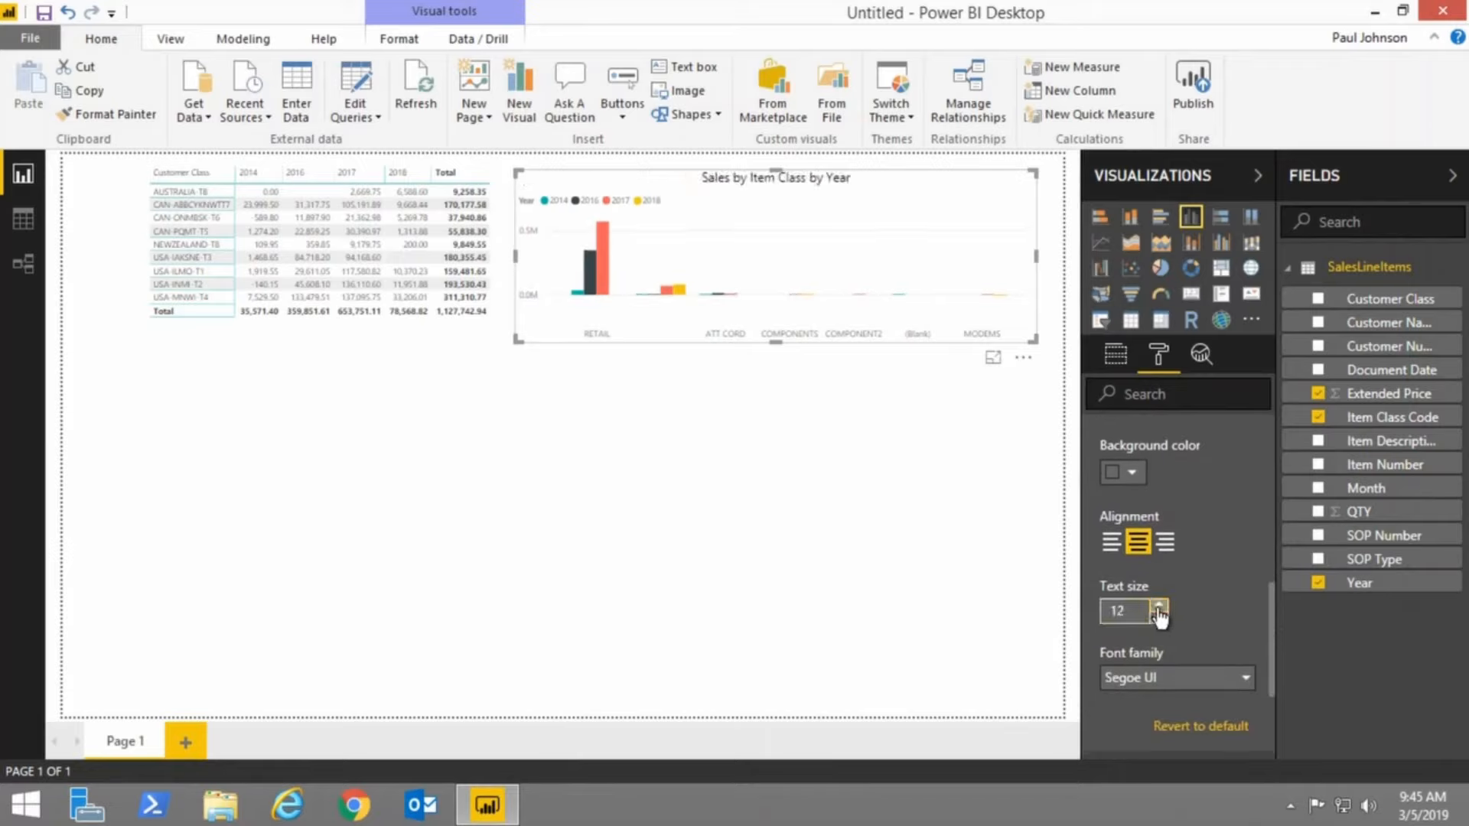
{"action": "left_click", "coordinate": [1158, 606]}
{"action": "left_click", "coordinate": [826, 571]}
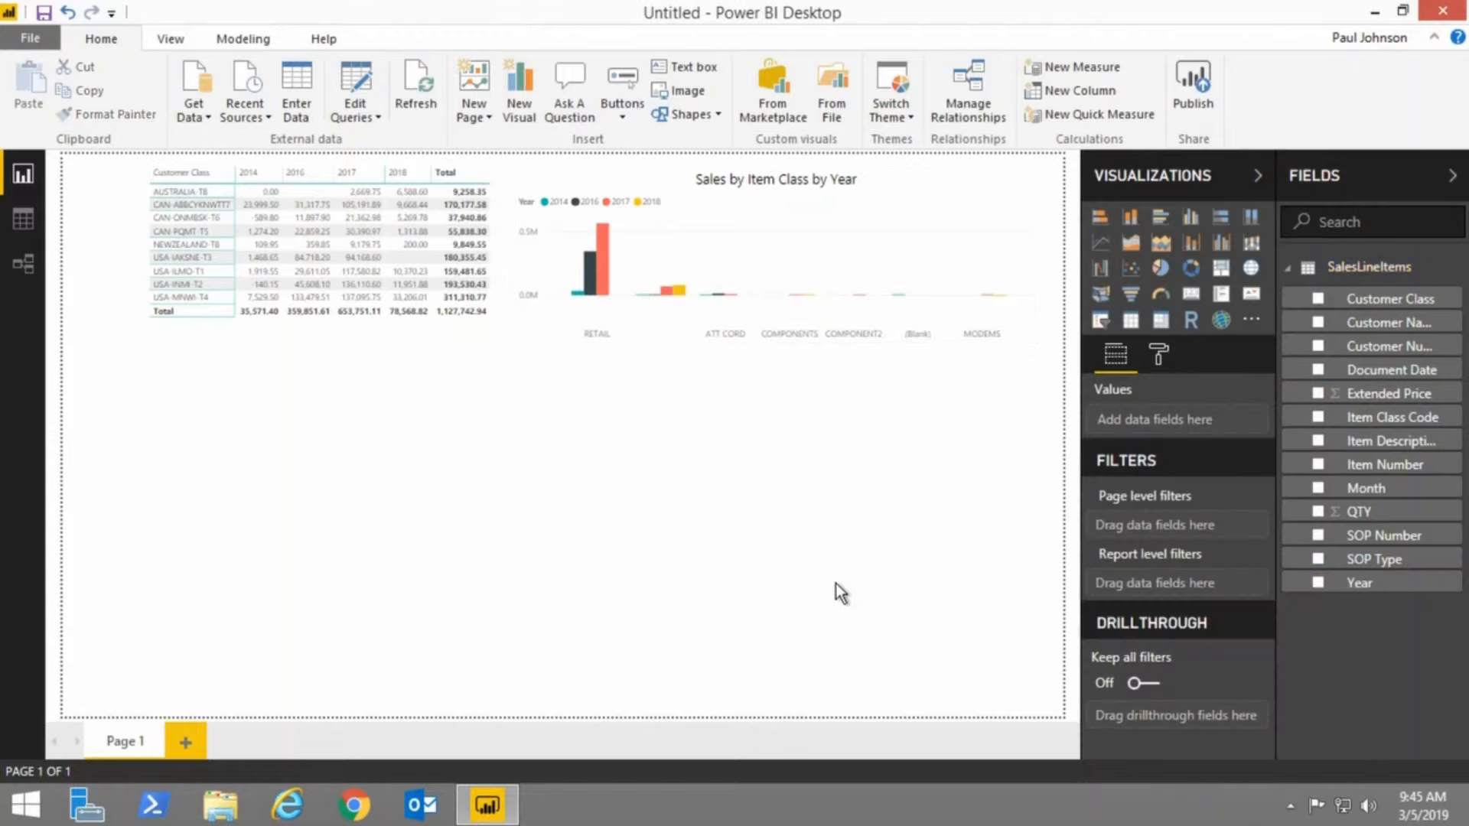
Turn on data labels for the Sales by Item Class by Year column chart.
{"action": "left_click", "coordinate": [1157, 353]}
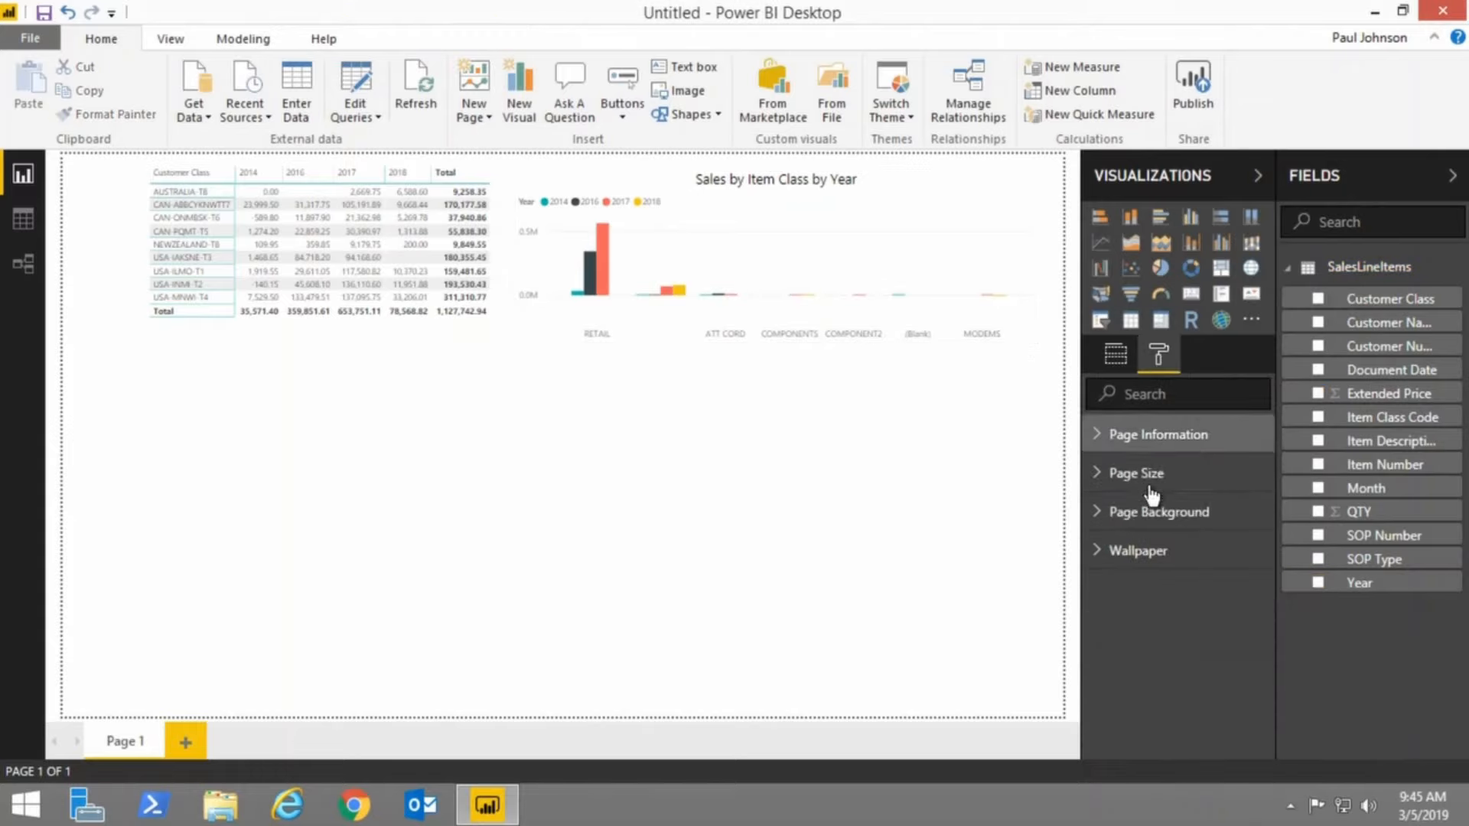
{"action": "left_click", "coordinate": [751, 212]}
{"action": "scroll", "coordinate": [1118, 581], "scroll_direction": "down", "scroll_amount": 3}
{"action": "scroll", "coordinate": [1121, 589], "scroll_direction": "down", "scroll_amount": 2}
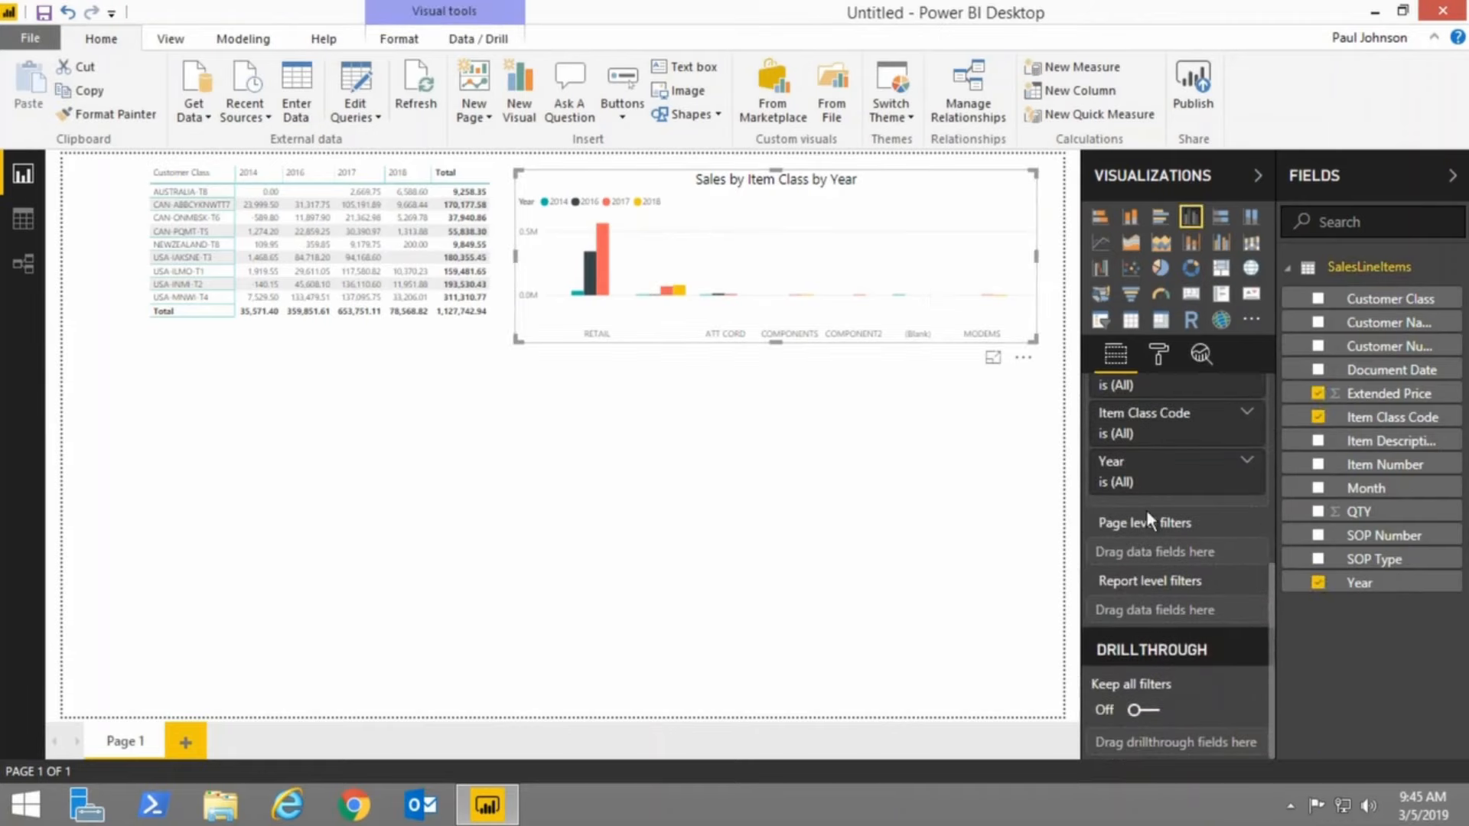
{"action": "left_click", "coordinate": [1155, 358]}
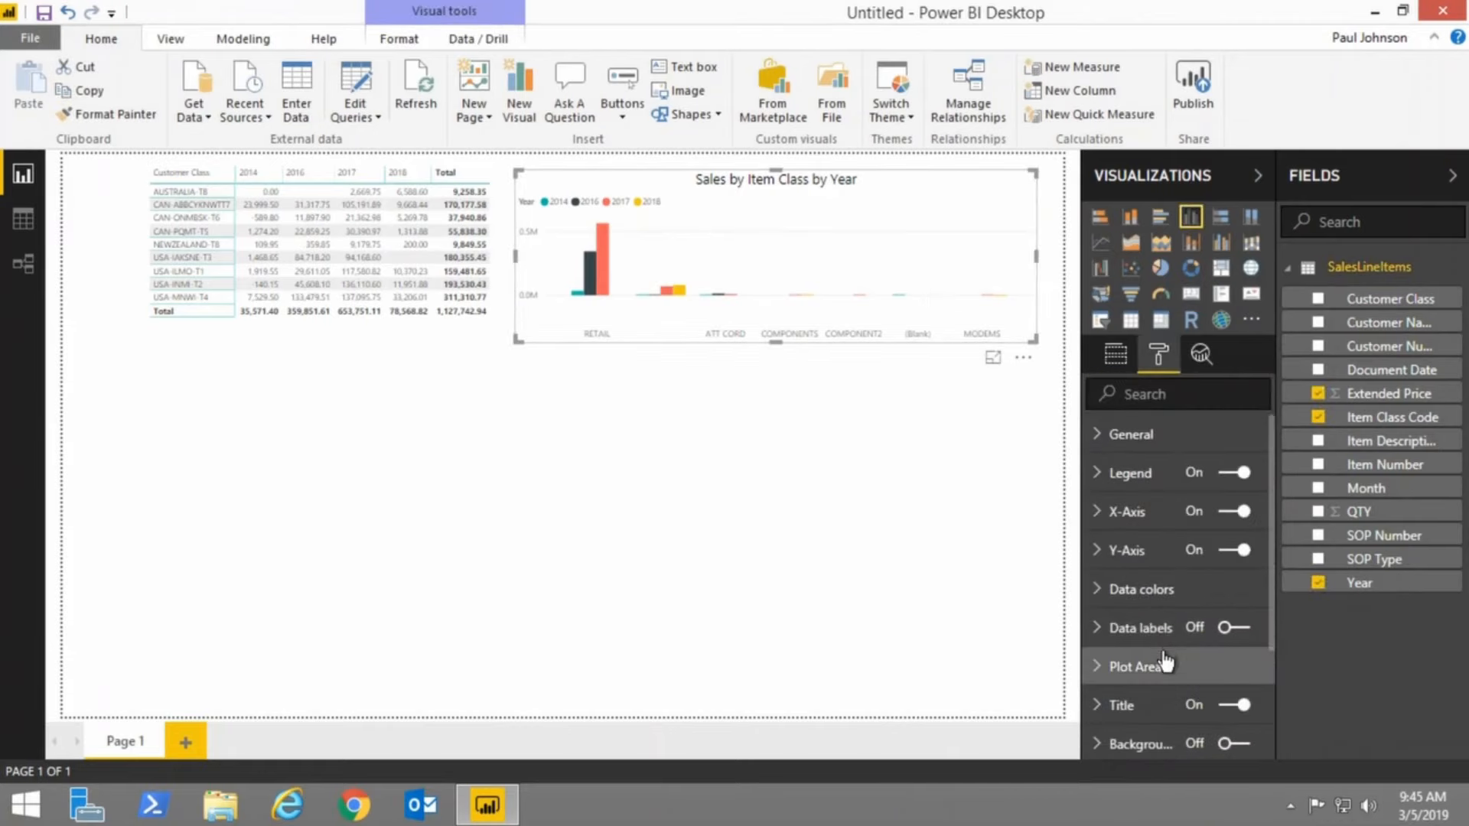
{"action": "scroll", "coordinate": [1162, 663], "scroll_direction": "down", "scroll_amount": 2}
{"action": "scroll", "coordinate": [1151, 673], "scroll_direction": "up", "scroll_amount": 2}
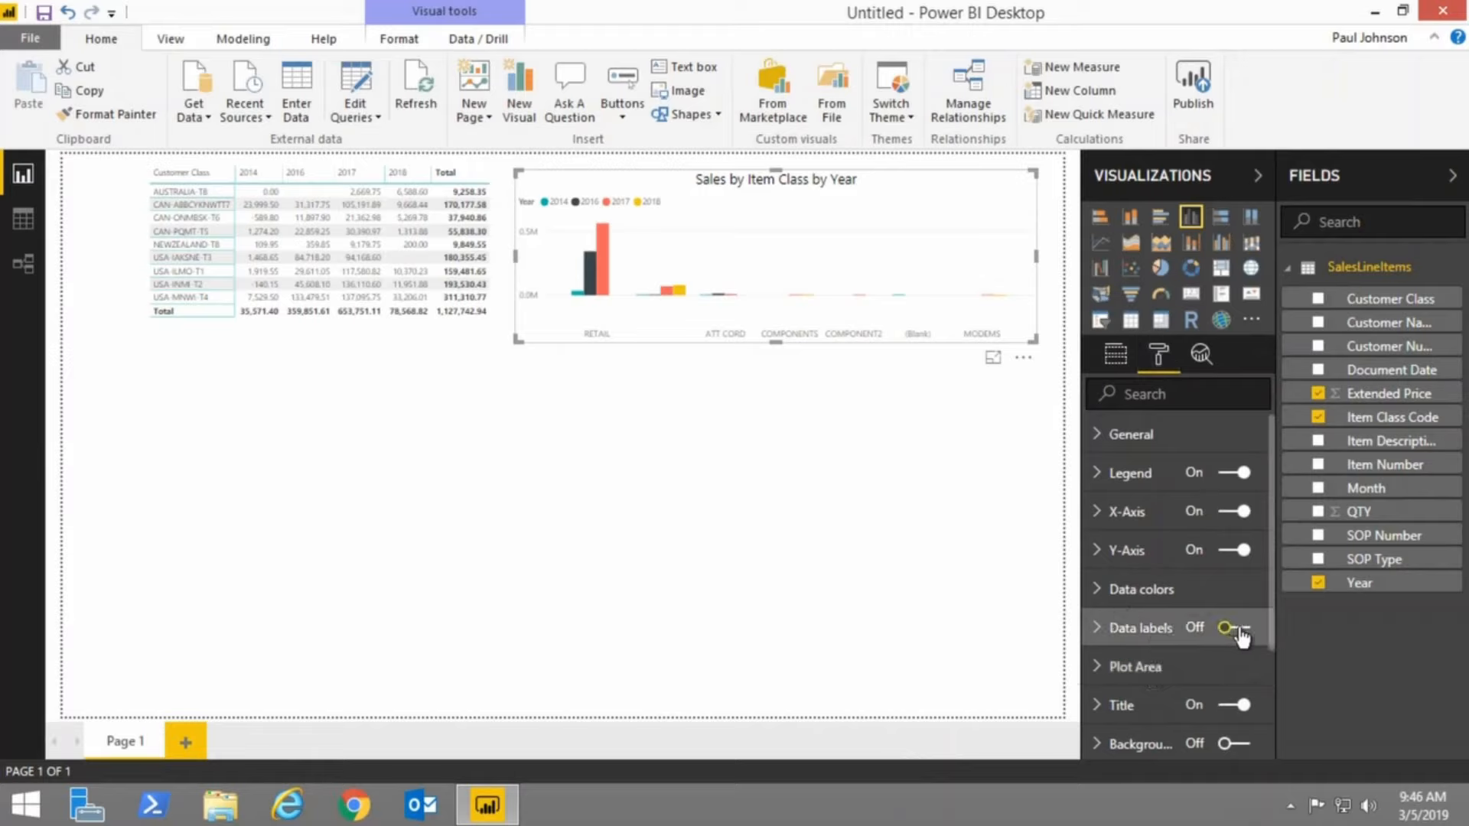
{"action": "left_click", "coordinate": [1237, 628]}
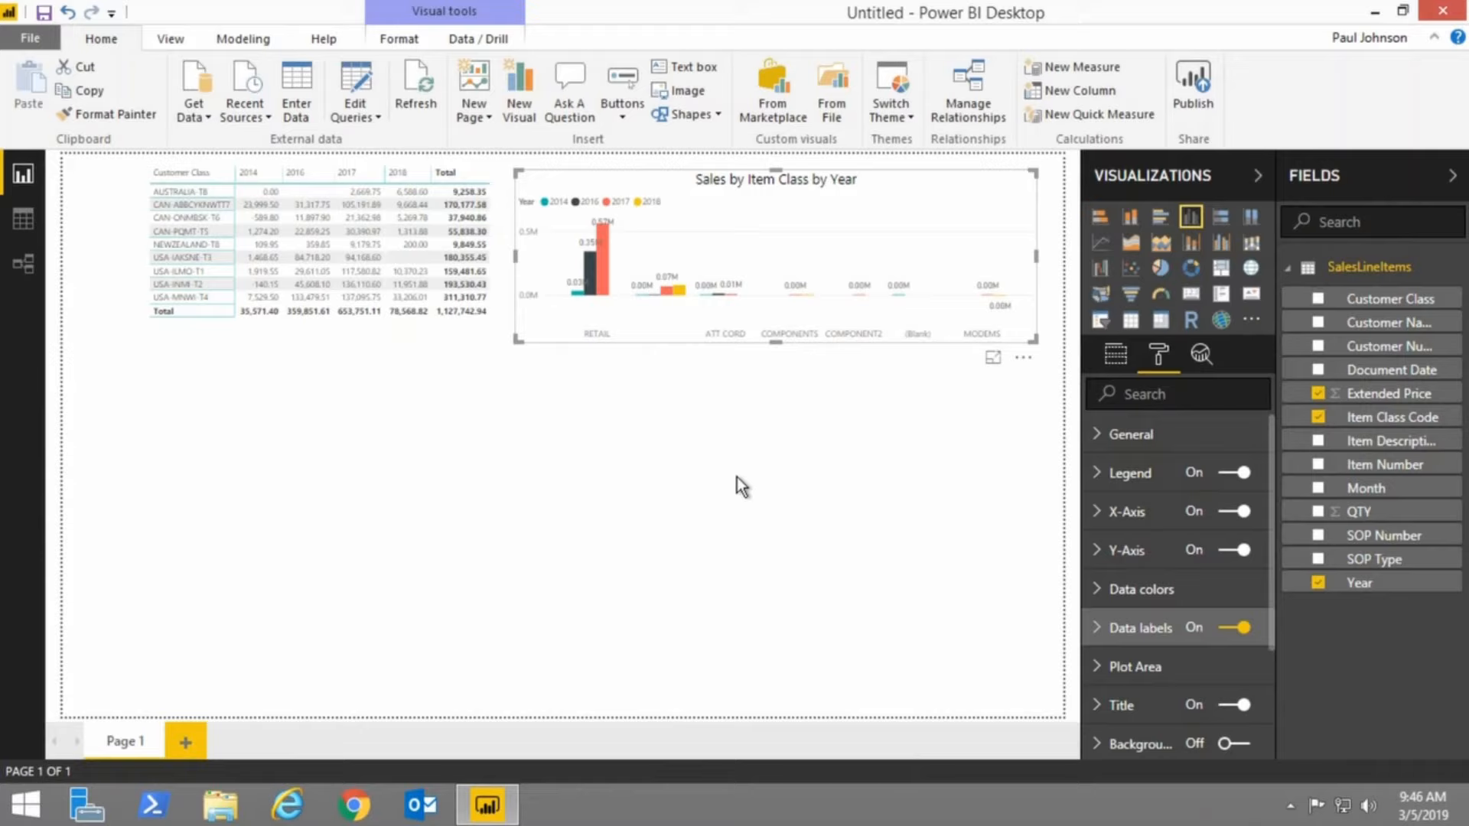
Add a Year slicer in the empty area below the matrix and try filtering the report by 2016 and by 2014.
{"action": "left_click_drag", "start_coordinate": [1359, 582], "coordinate": [270, 501]}
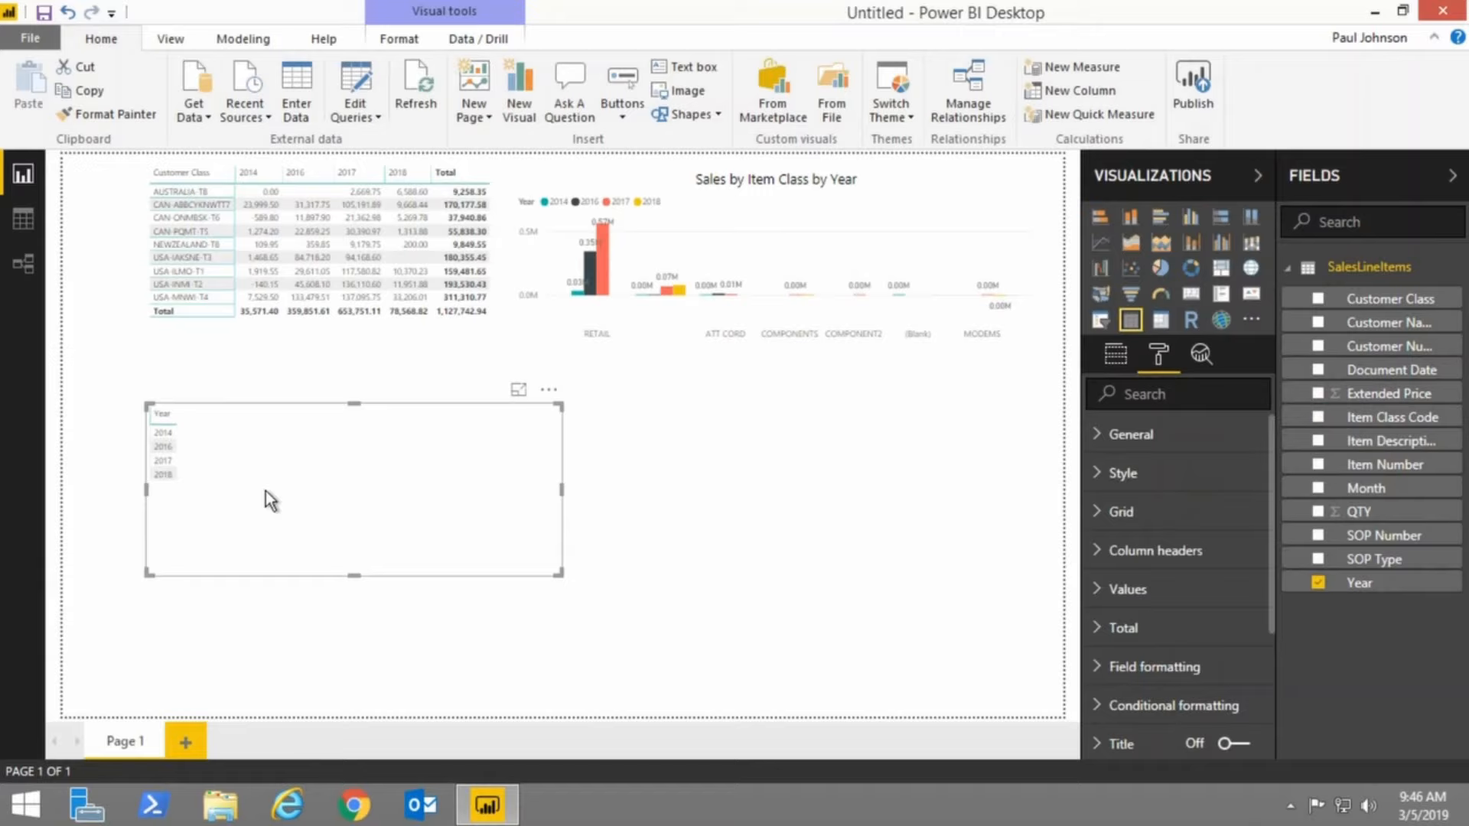
{"action": "left_click", "coordinate": [1110, 331]}
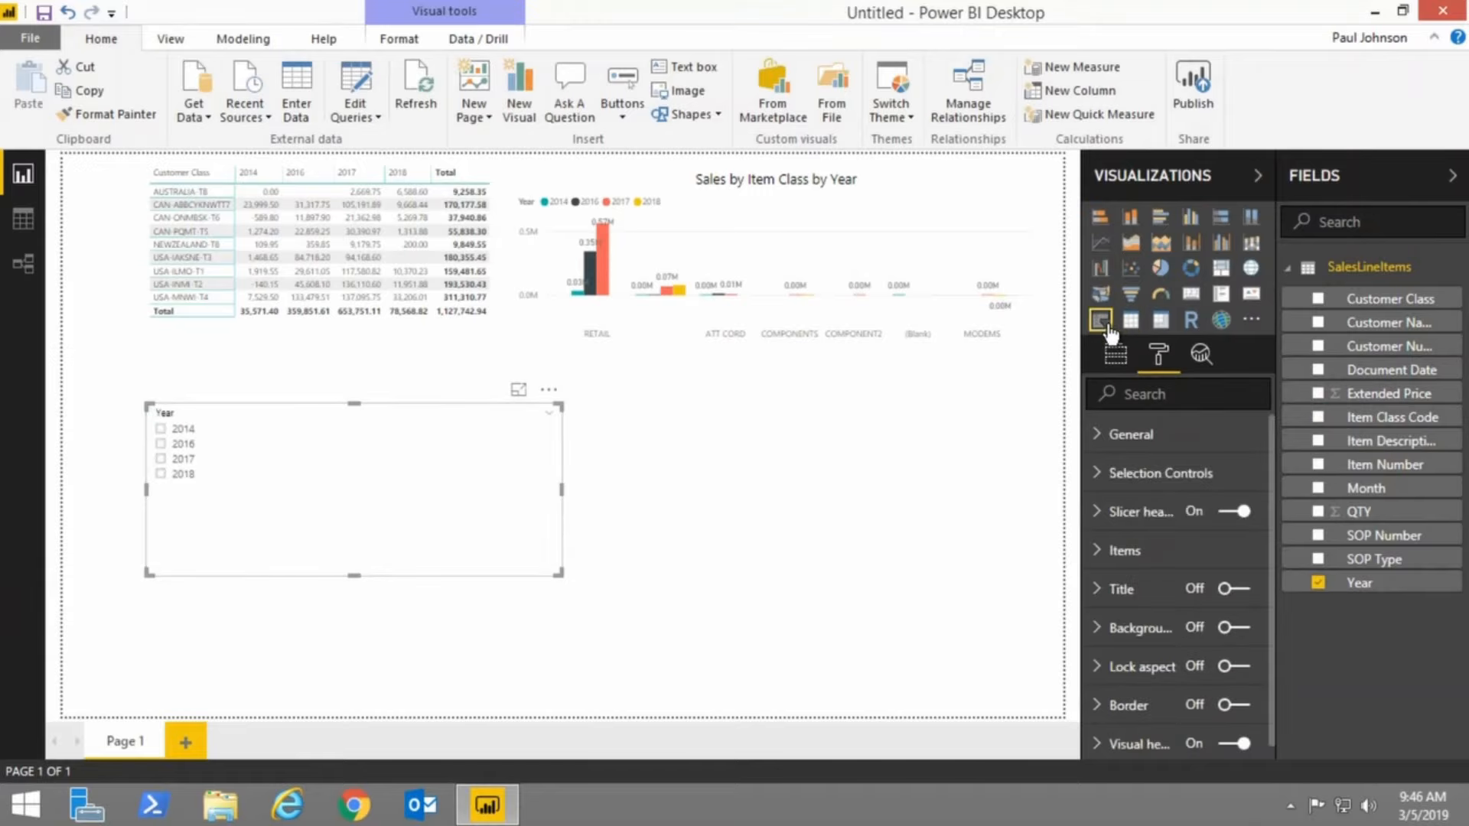
{"action": "left_click", "coordinate": [161, 446]}
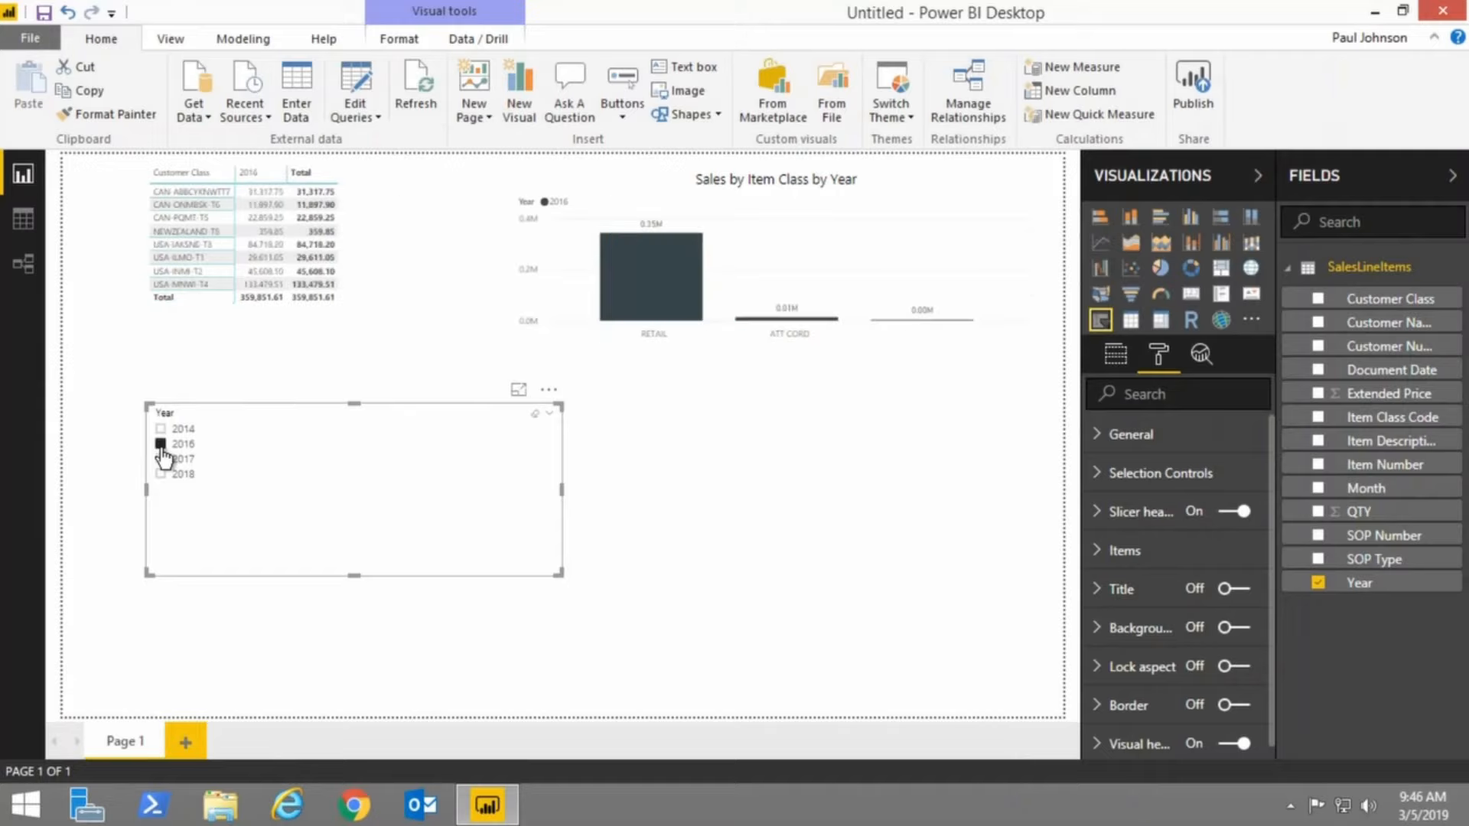
{"action": "left_click", "coordinate": [161, 444]}
{"action": "left_click", "coordinate": [161, 430]}
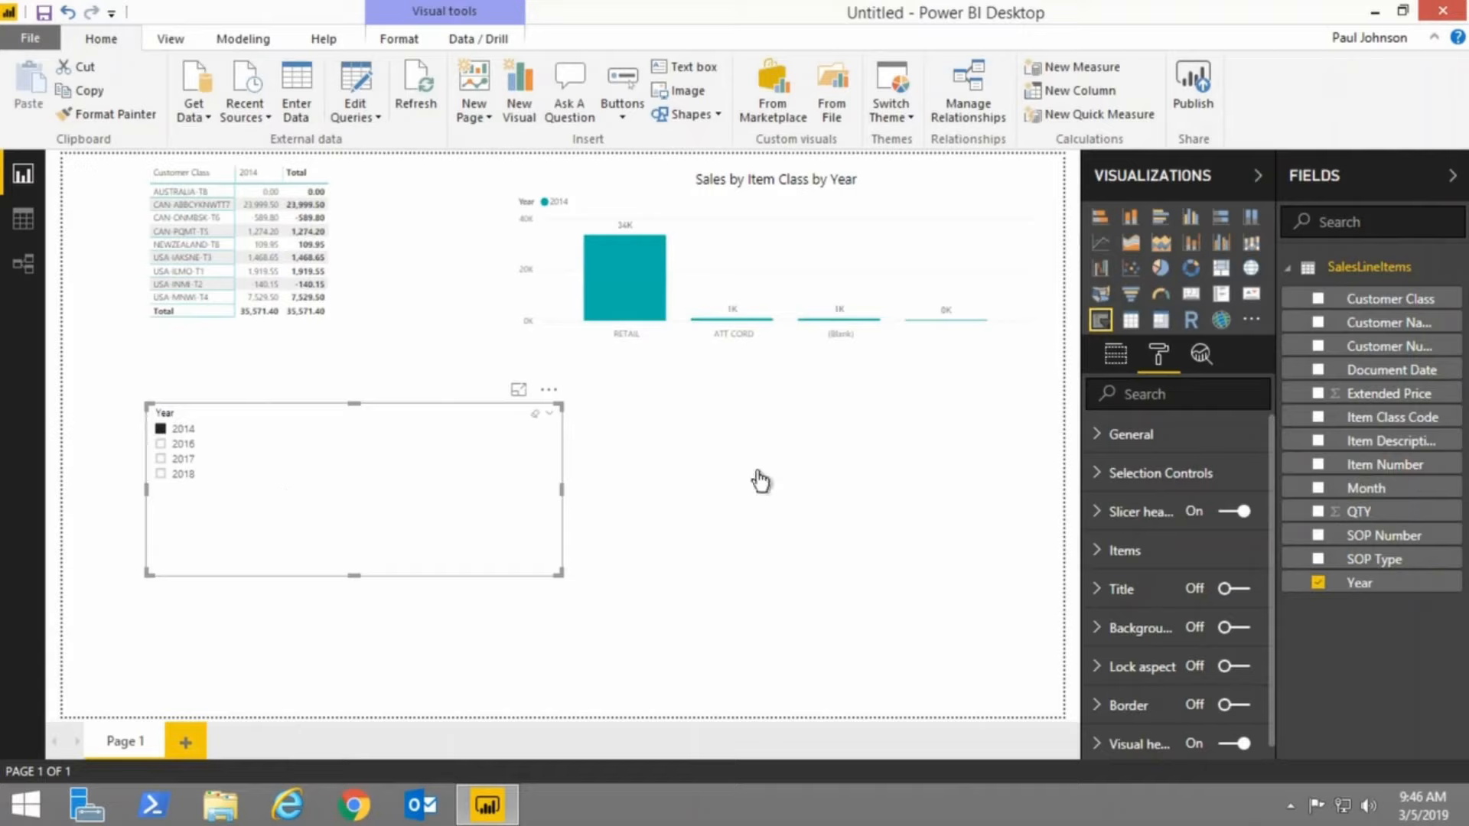
Enable the Year slicer's "Select All" option and set its orientation to Horizontal.
{"action": "left_click", "coordinate": [1101, 476]}
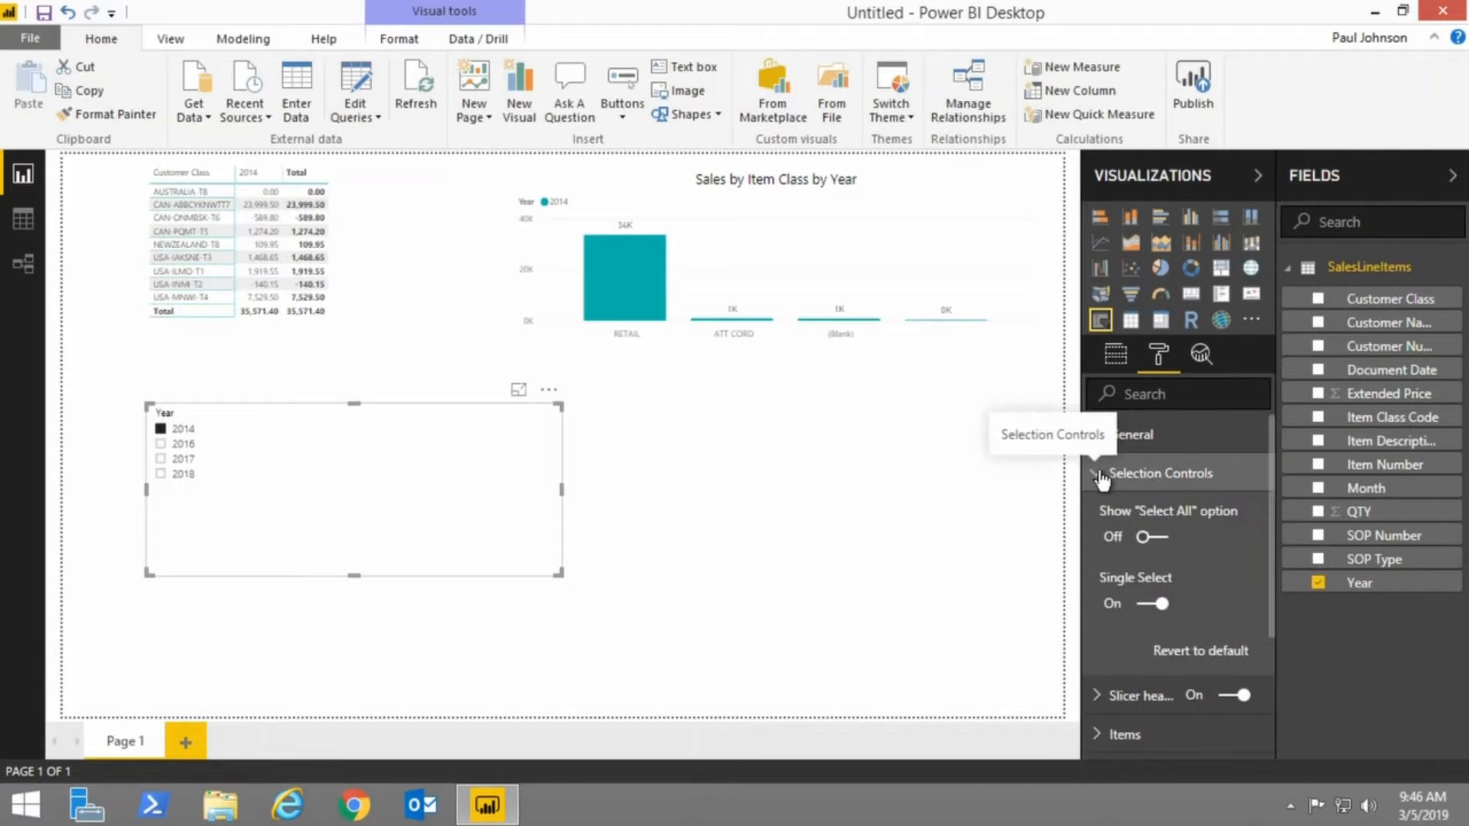
{"action": "left_click", "coordinate": [1156, 538]}
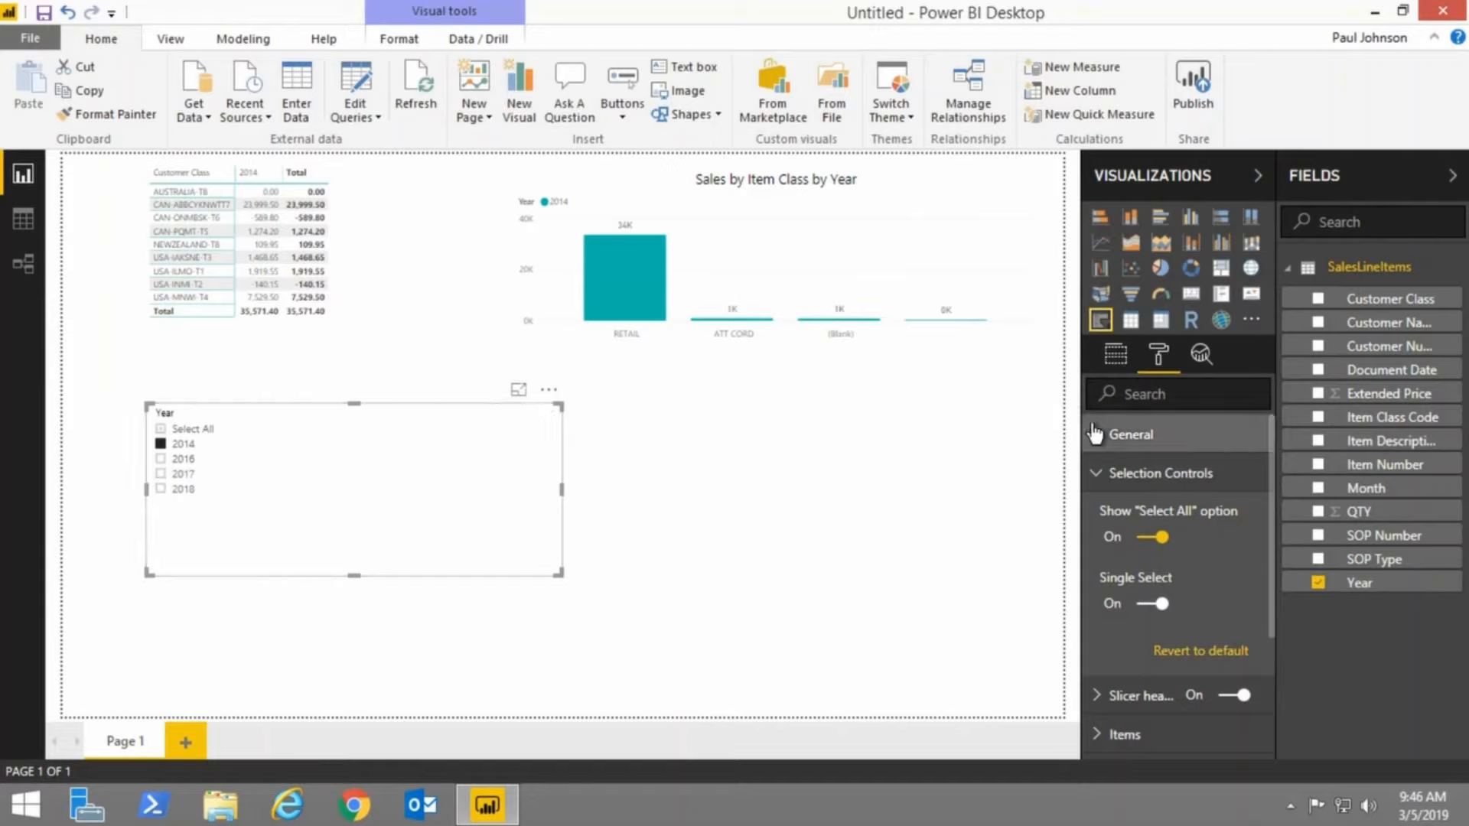
{"action": "scroll", "coordinate": [1143, 549], "scroll_direction": "down", "scroll_amount": 2}
{"action": "scroll", "coordinate": [1143, 544], "scroll_direction": "up", "scroll_amount": 2}
{"action": "left_click", "coordinate": [1101, 436]}
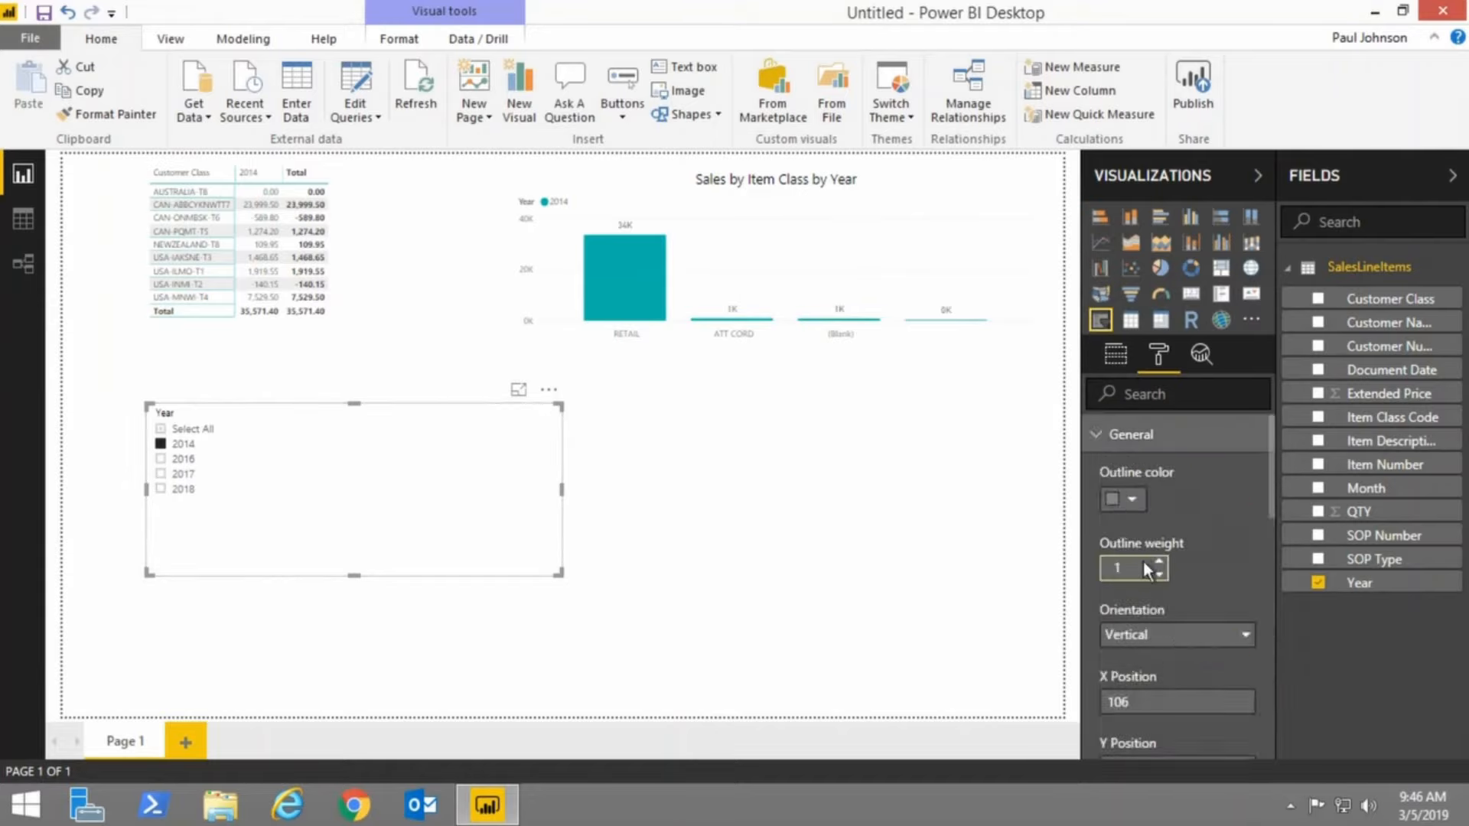
{"action": "left_click", "coordinate": [1185, 636]}
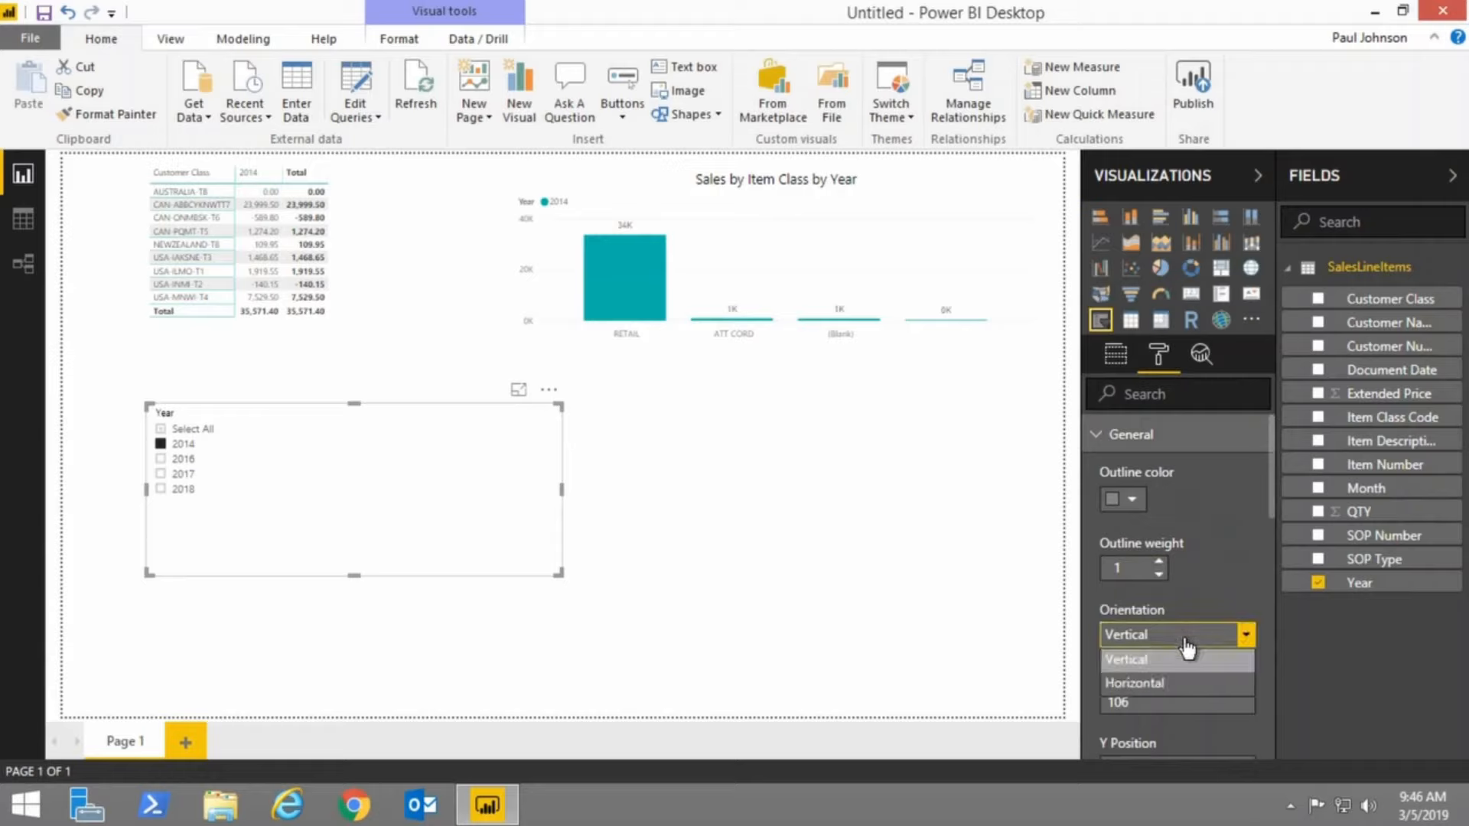
{"action": "left_click", "coordinate": [1173, 689]}
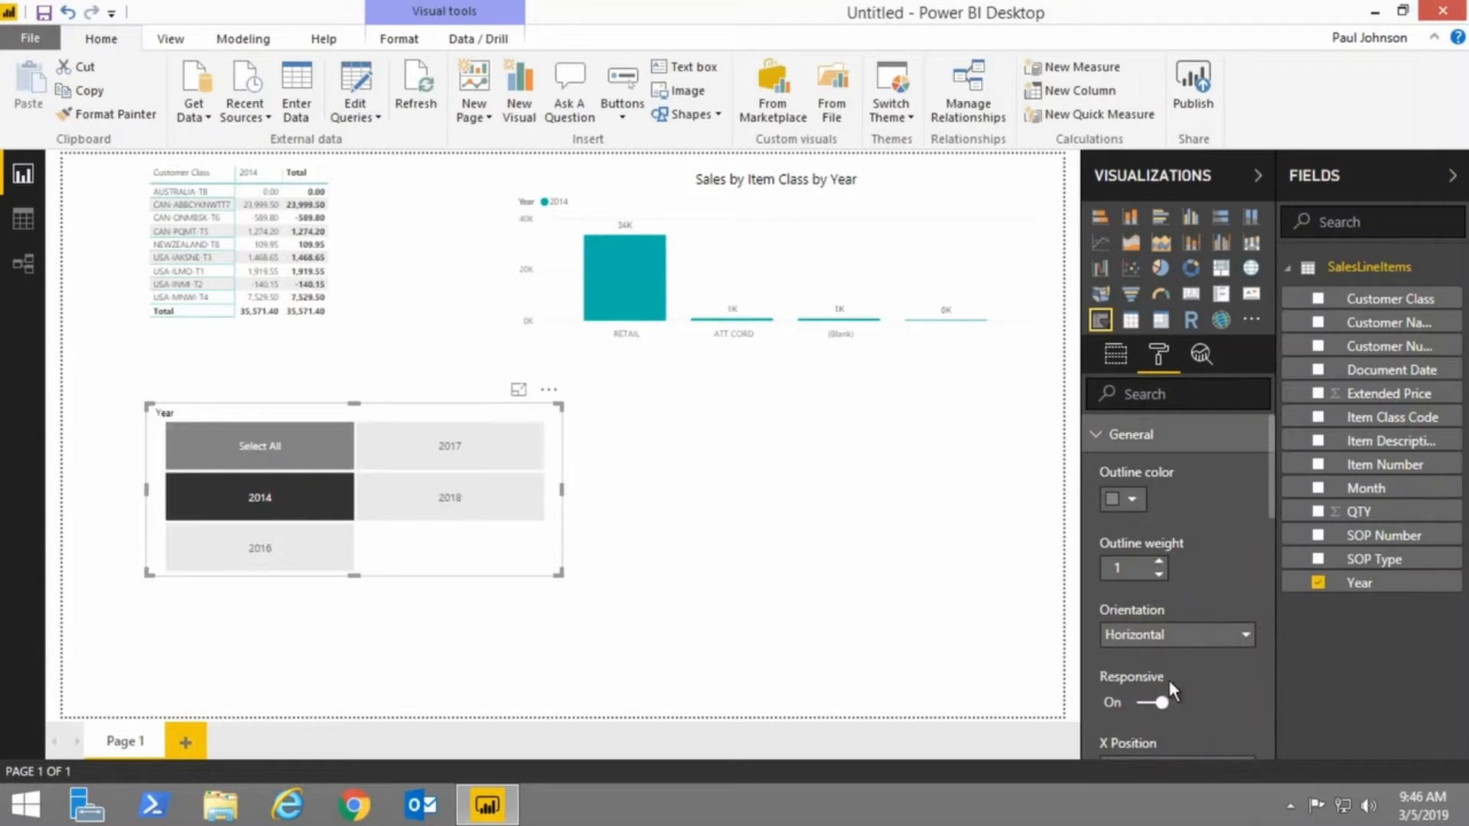
Shift the column chart down and place the Year slicer above it, resized into a single row of buttons reaching the page's right edge.
{"action": "left_click_drag", "start_coordinate": [559, 573], "coordinate": [627, 548]}
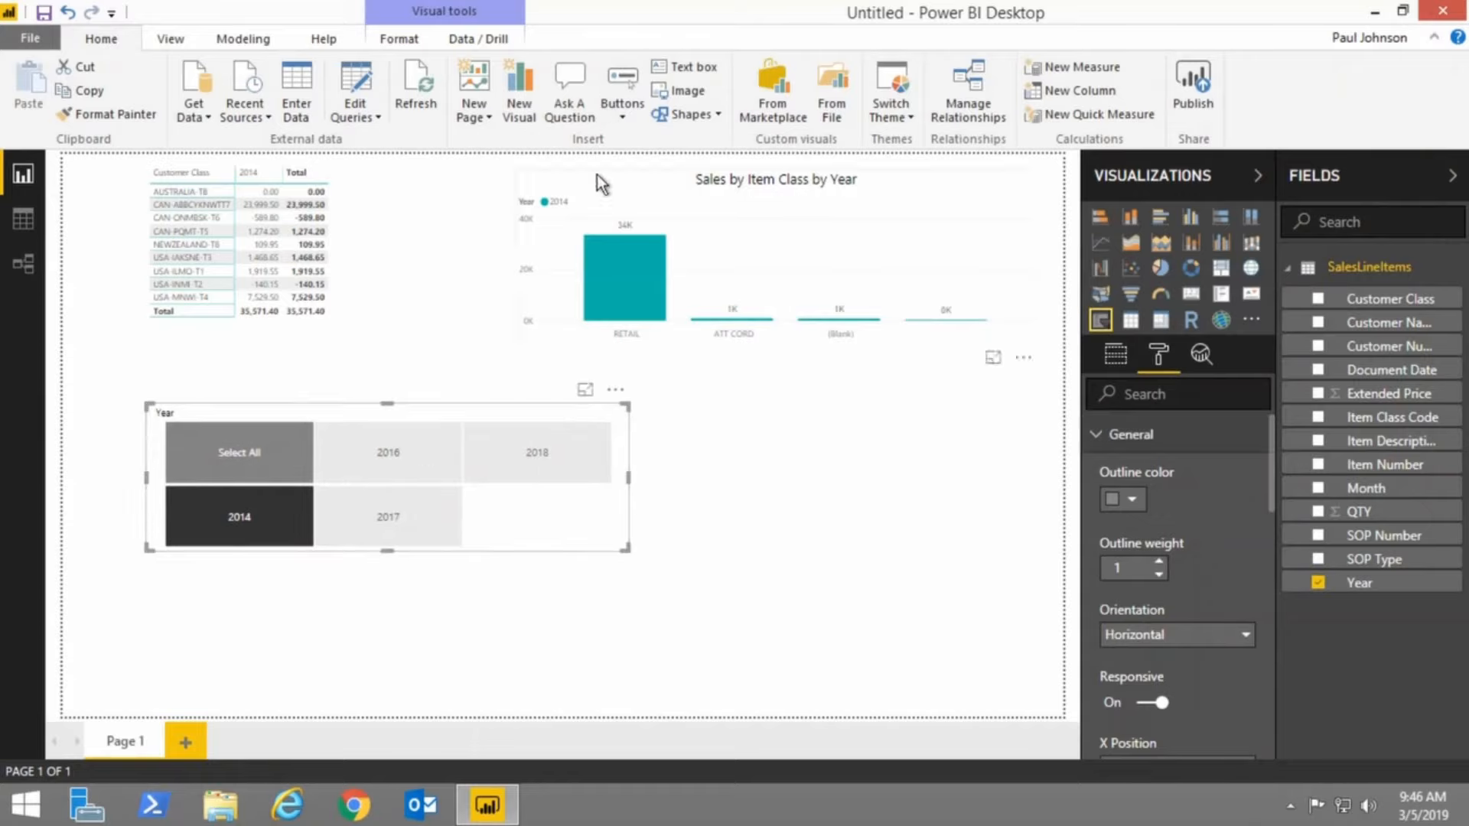
{"action": "left_click_drag", "start_coordinate": [602, 183], "coordinate": [575, 280]}
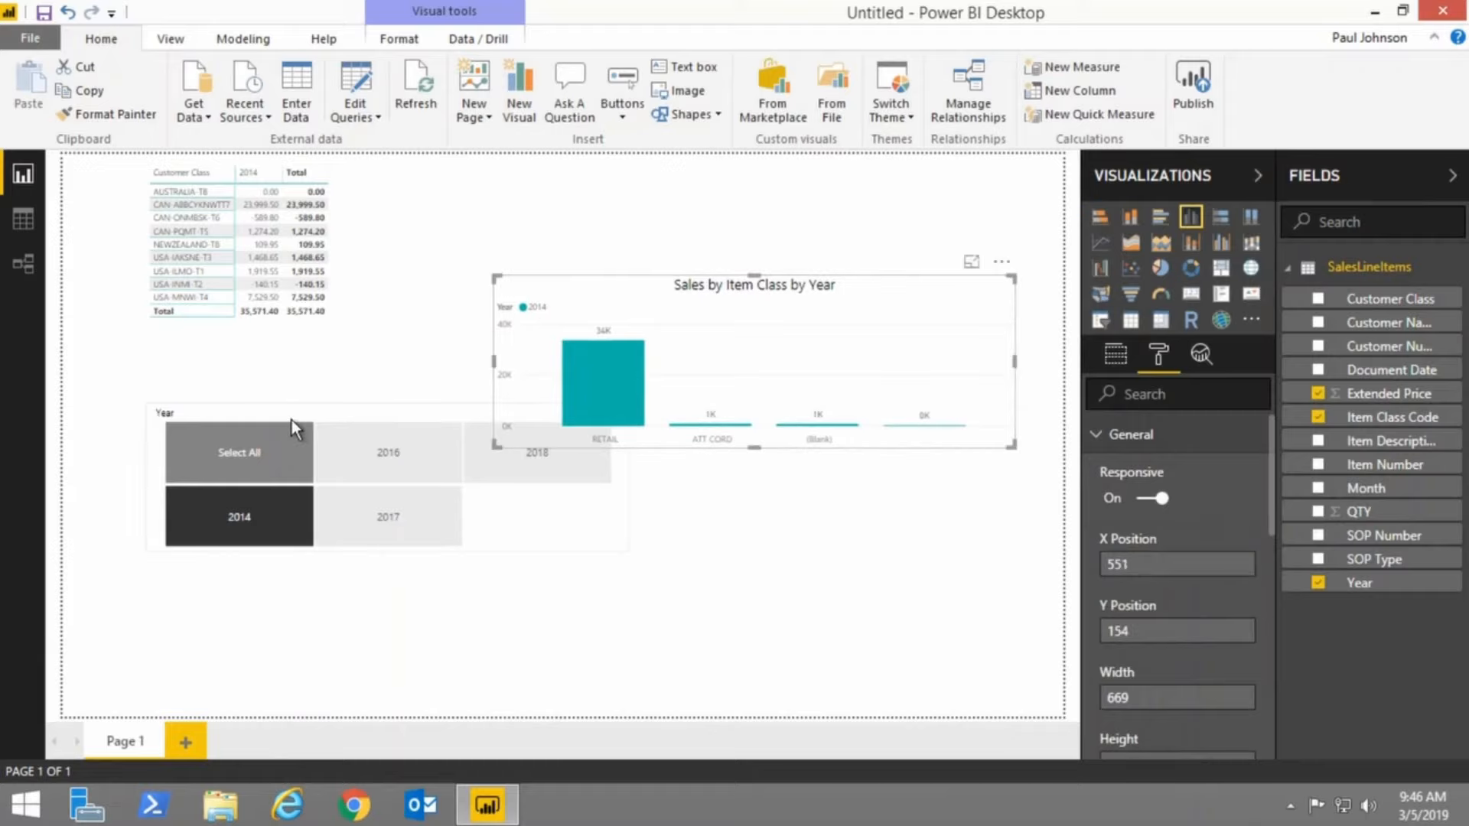
{"action": "left_click_drag", "start_coordinate": [292, 420], "coordinate": [603, 169]}
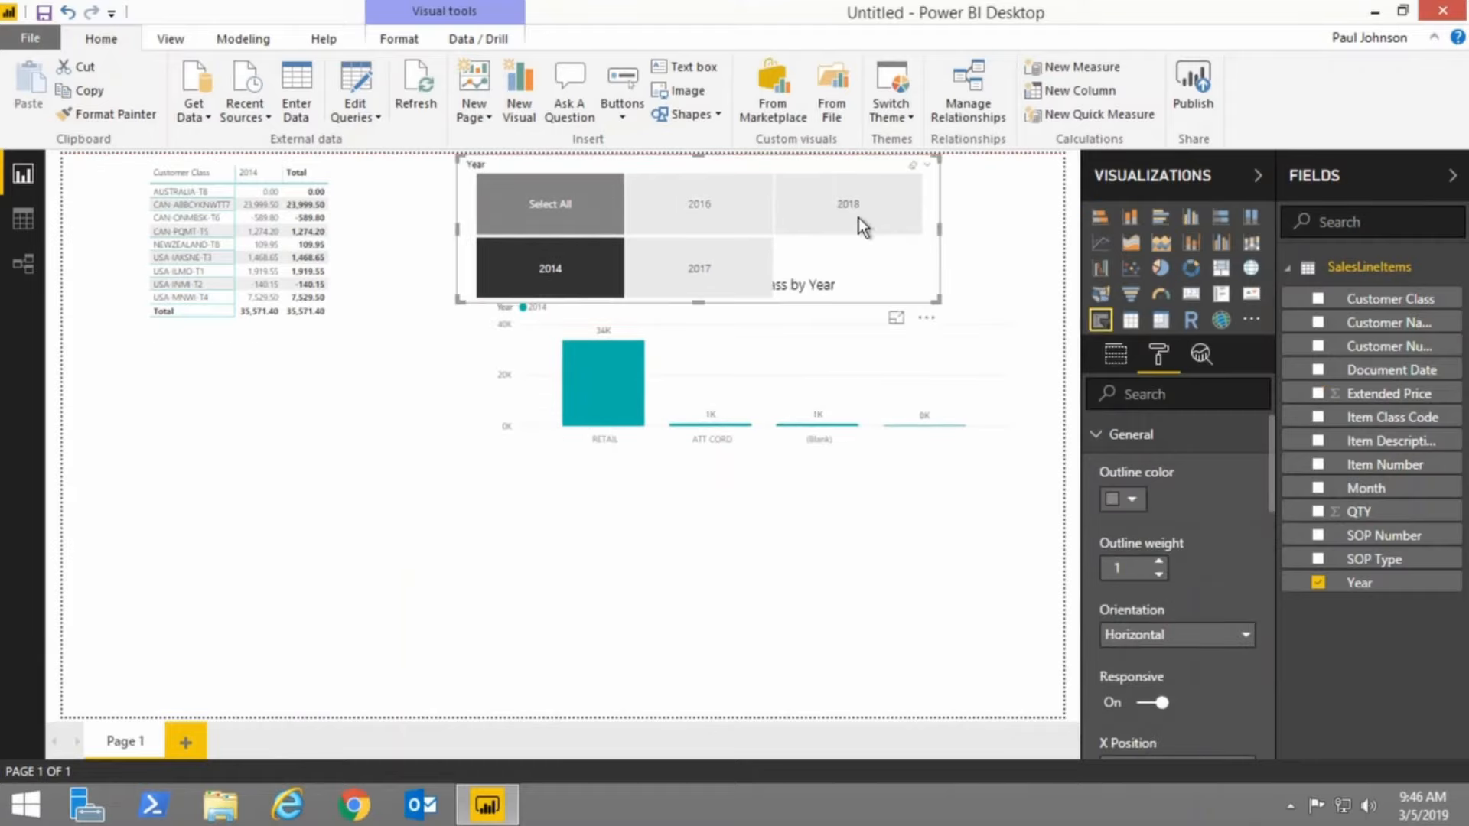
{"action": "left_click_drag", "start_coordinate": [941, 229], "coordinate": [1063, 216]}
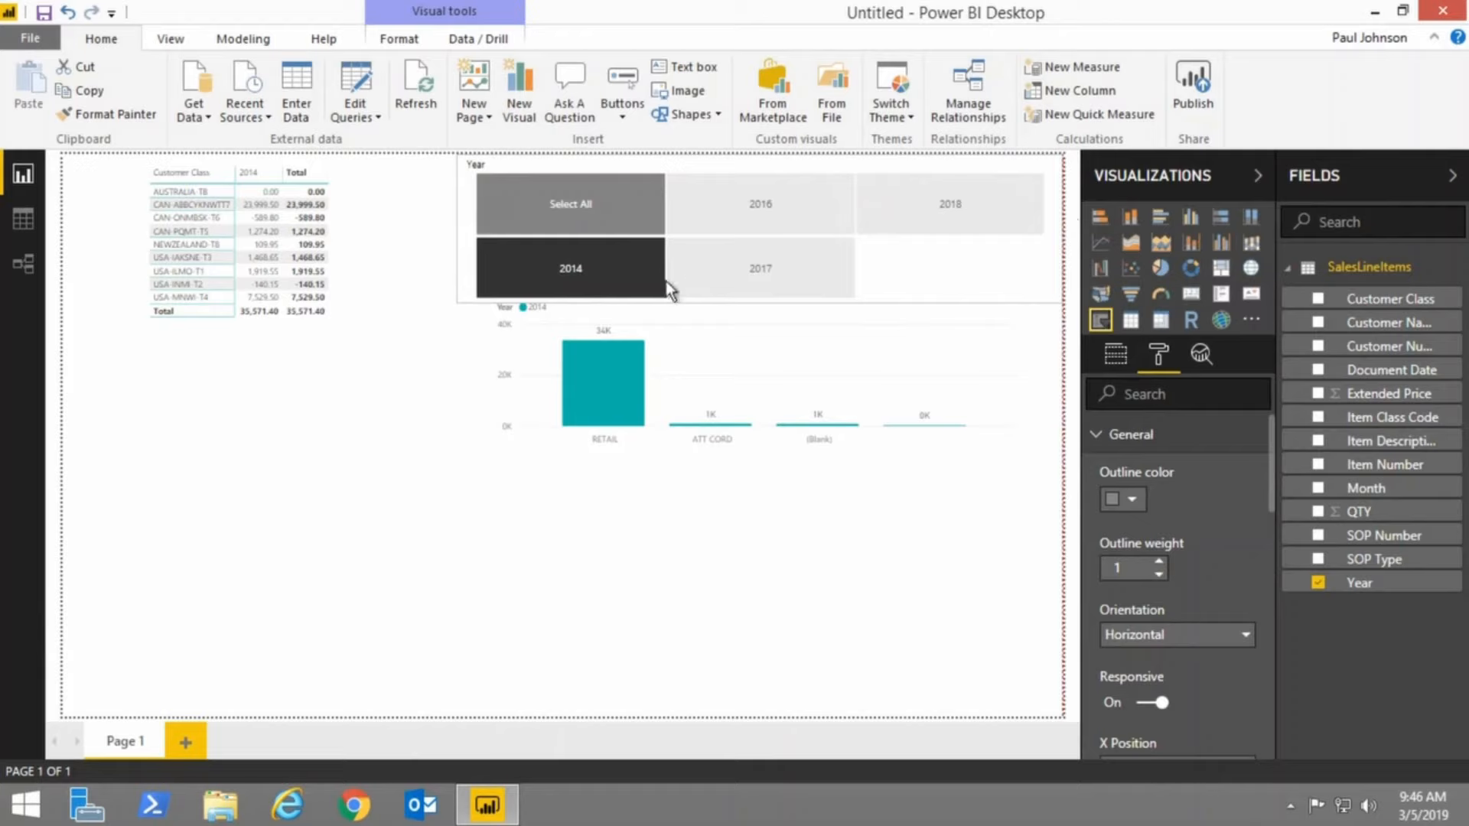
{"action": "left_click", "coordinate": [470, 251]}
{"action": "left_click_drag", "start_coordinate": [464, 295], "coordinate": [388, 241]}
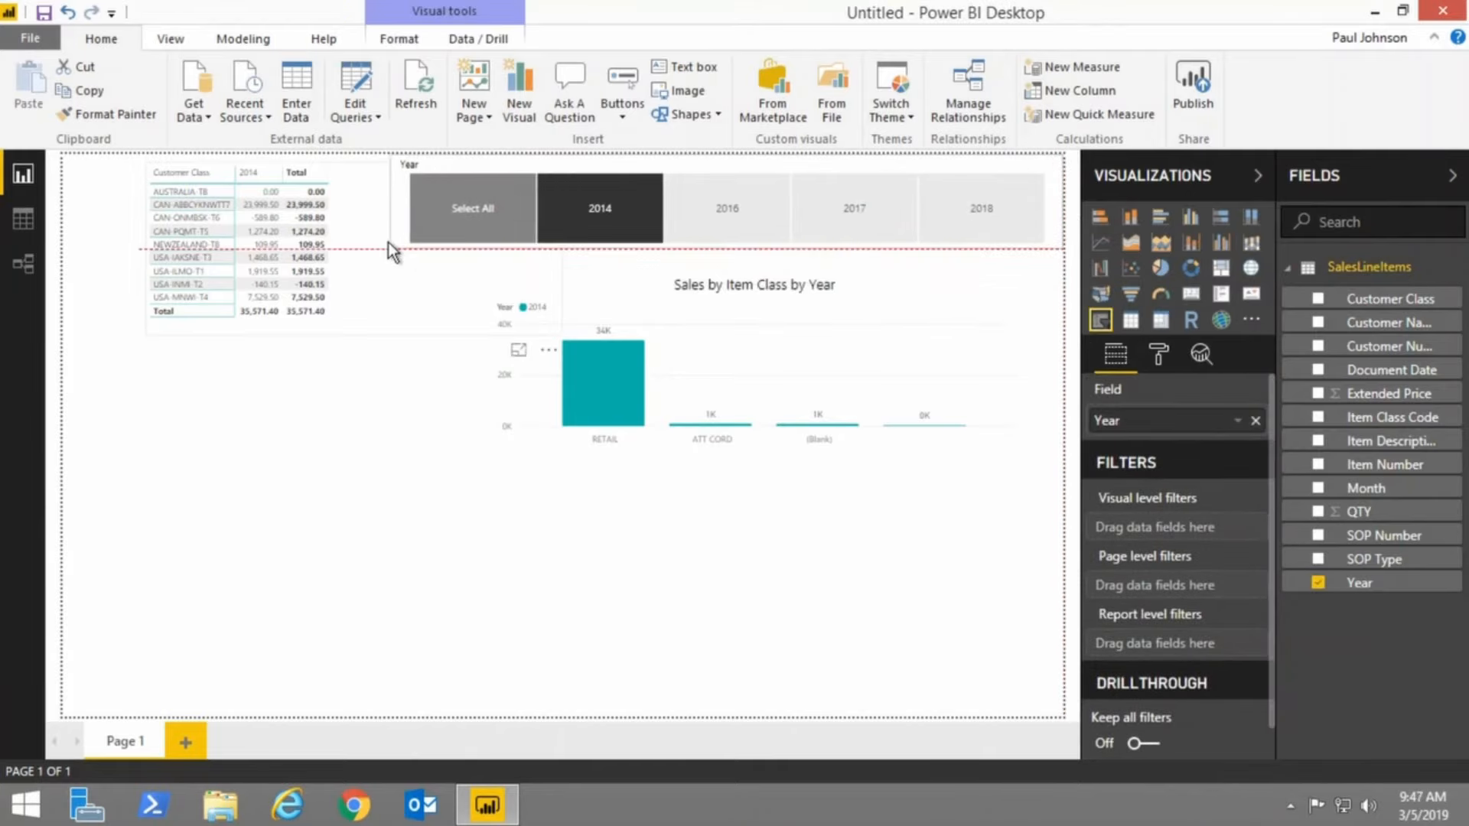
Filter the report by 2016 and by 2017 with the slicer, and finish by selecting all years.
{"action": "left_click", "coordinate": [721, 225]}
{"action": "left_click", "coordinate": [860, 214]}
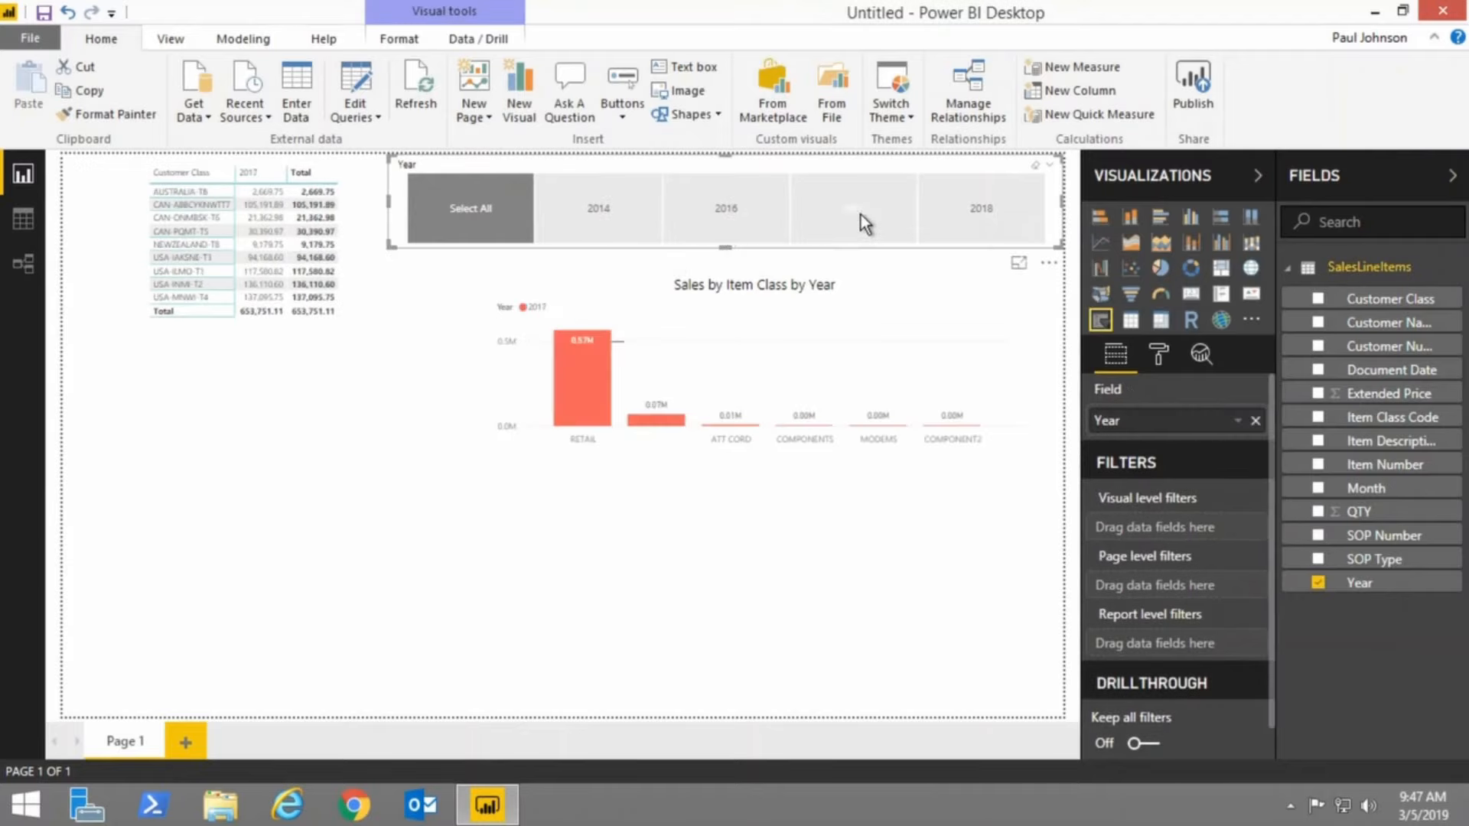
{"action": "left_click", "coordinate": [451, 213]}
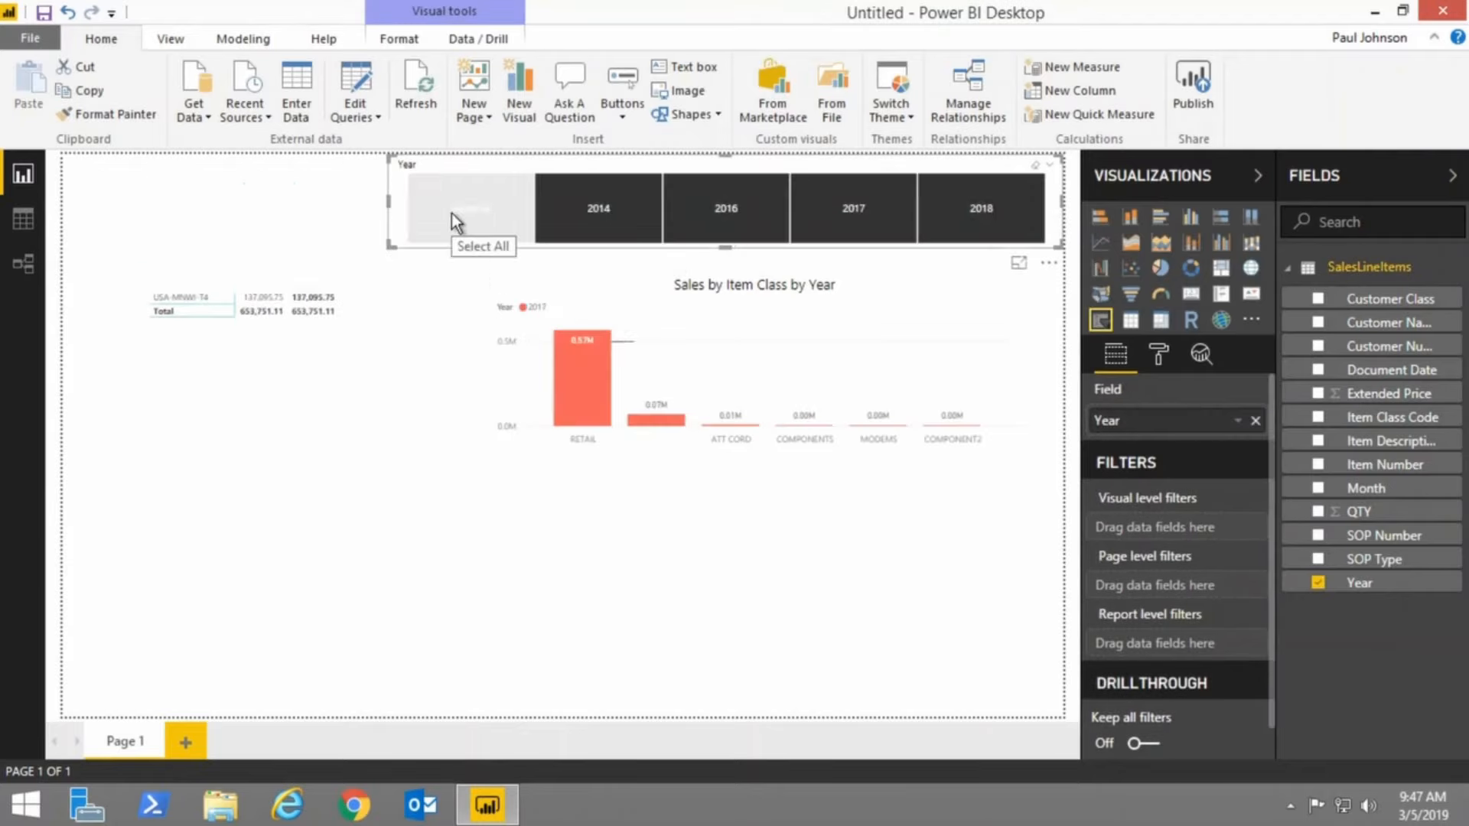